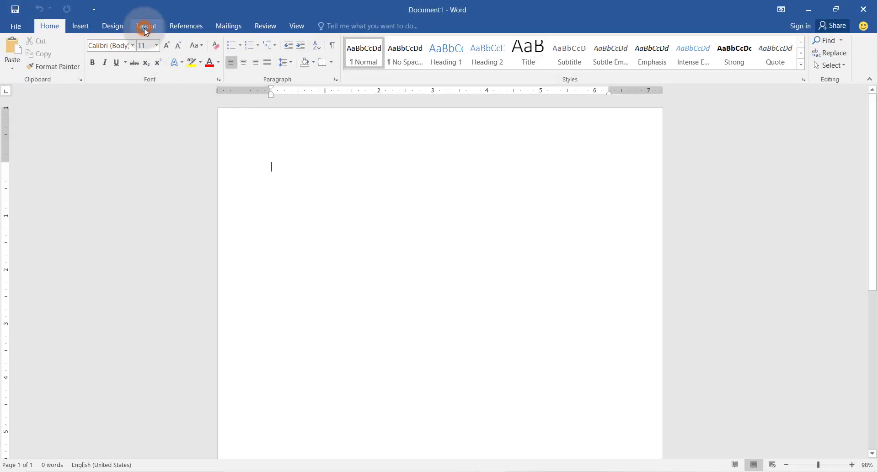
Step: Set all four page margins to 0.3 inches in Custom Margins
left_click(144, 28)
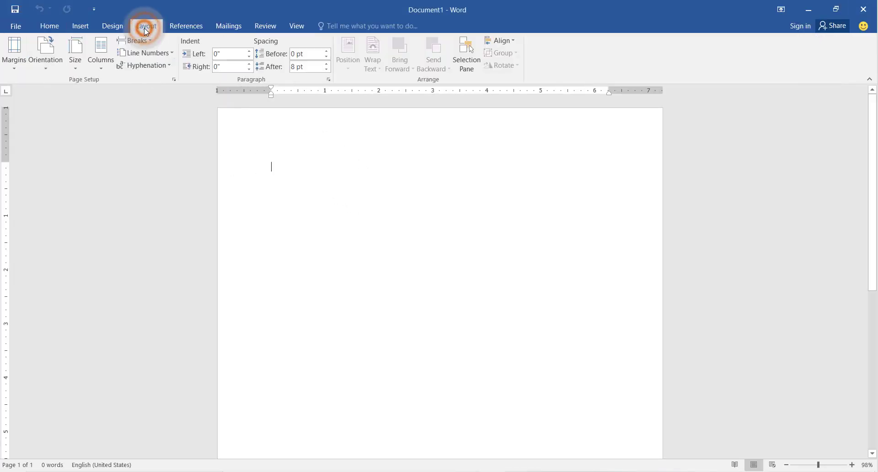
left_click(12, 64)
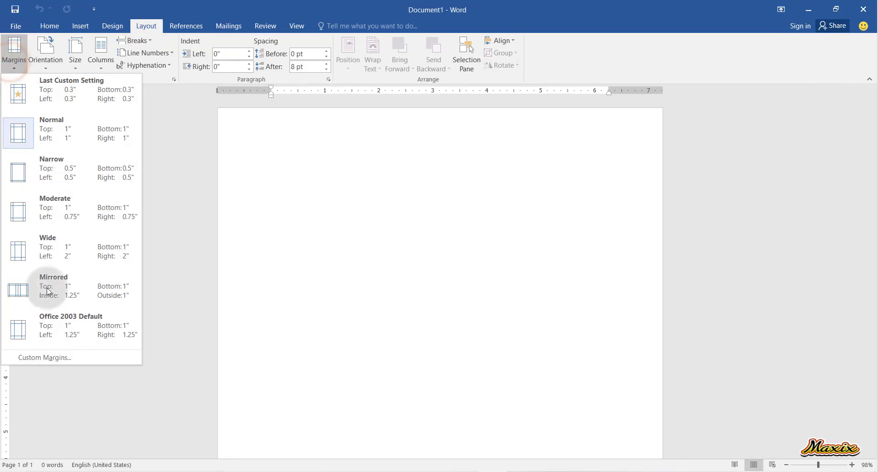
left_click(45, 357)
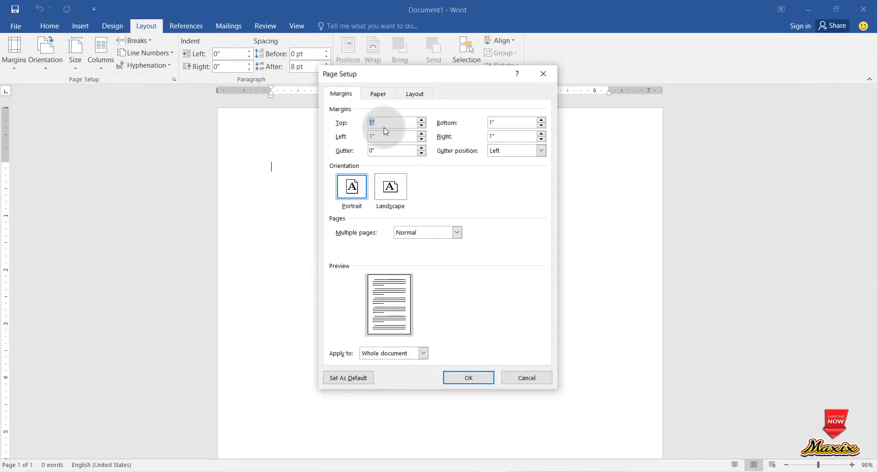
type("0.3")
double_click(384, 134)
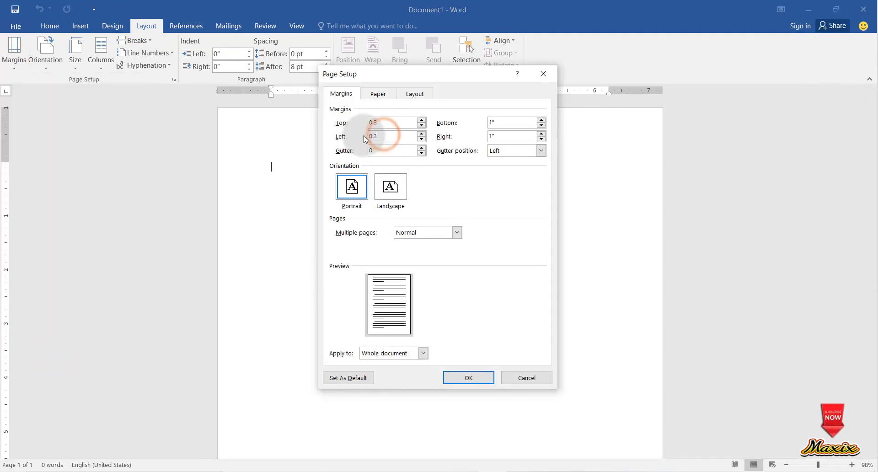
double_click(506, 137)
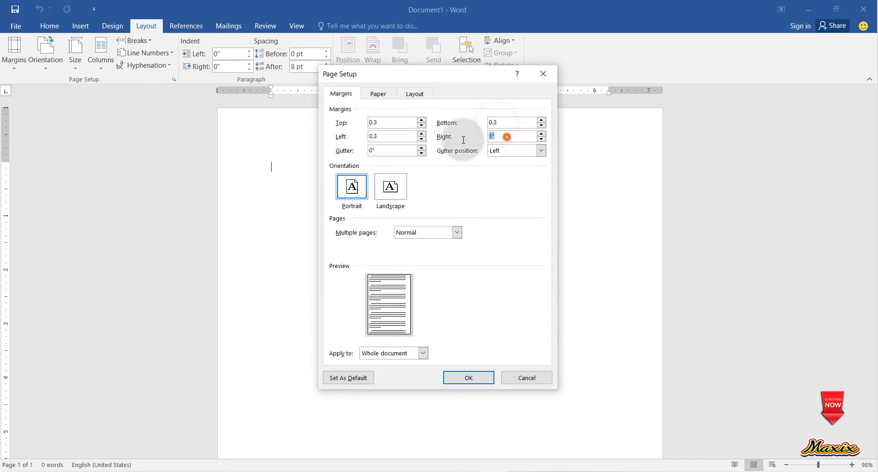
type("0.3")
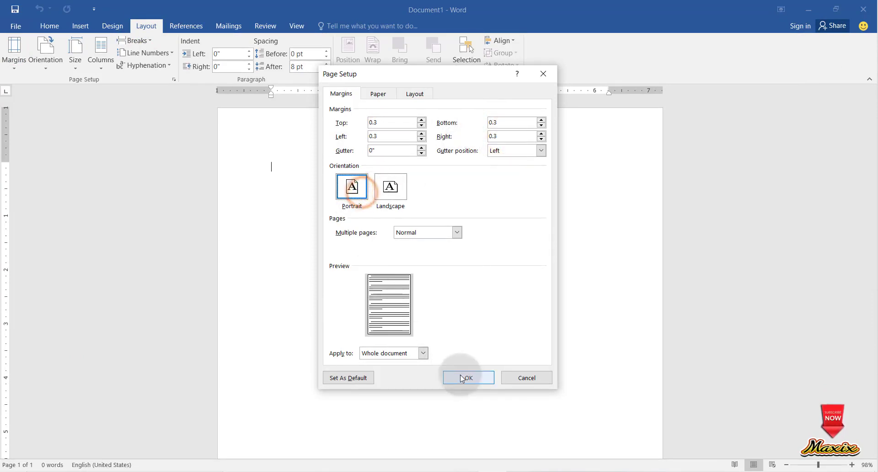
left_click(461, 375)
Step: Change the paper size to A5, keeping portrait orientation
left_click(64, 72)
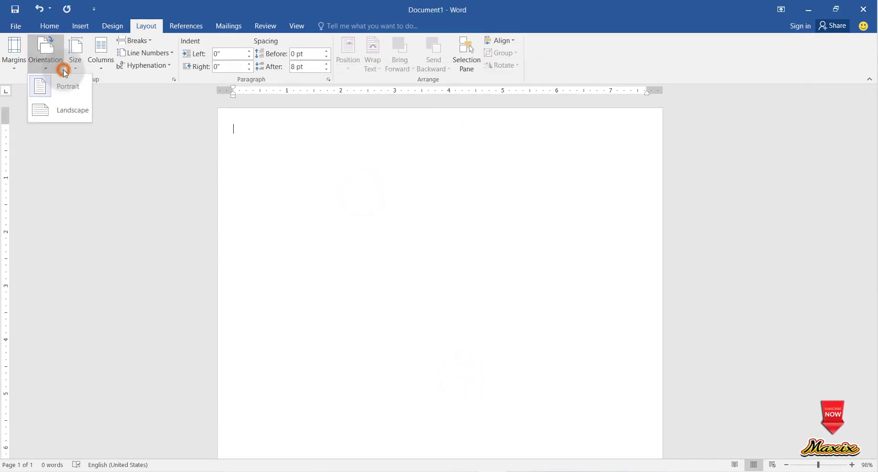
left_click(67, 82)
left_click(74, 62)
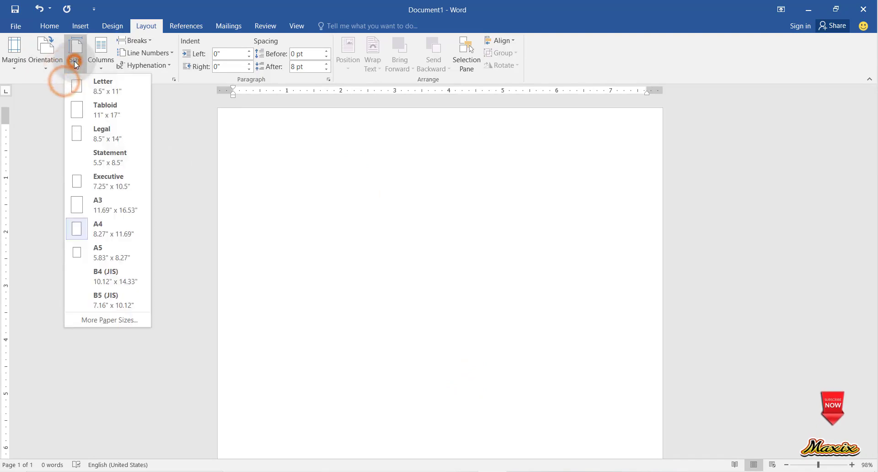
left_click(118, 256)
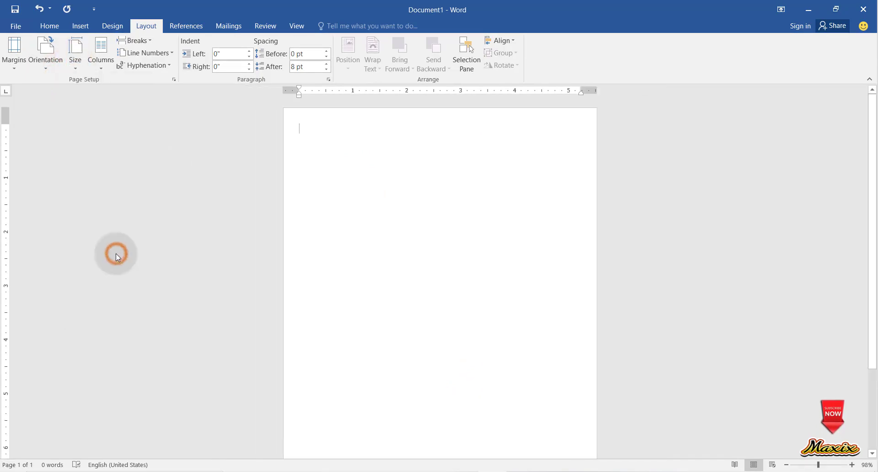
Step: Draw a large oval with the Flowchart Connector shape at the top of the page
left_click(84, 28)
left_click(163, 54)
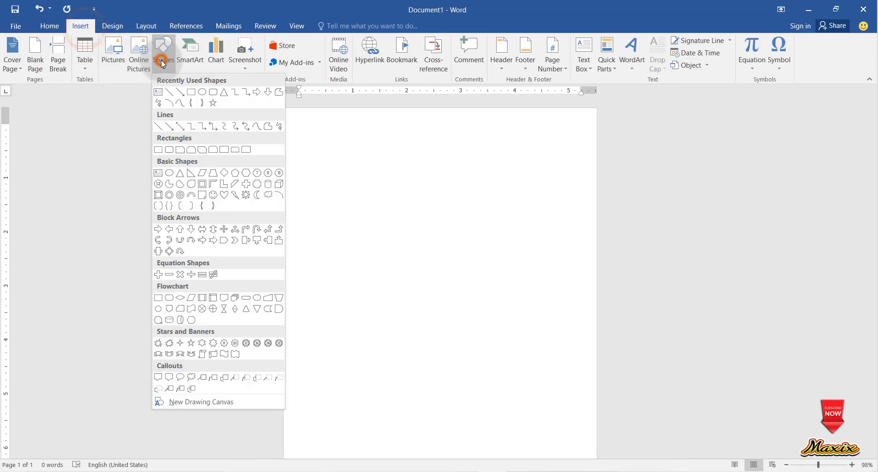
left_click(157, 307)
left_click_drag(343, 131, 603, 344)
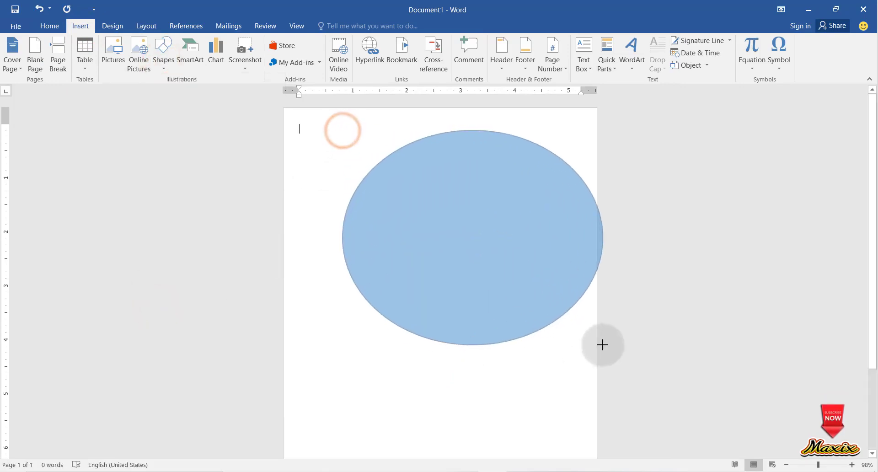
left_click_drag(493, 286, 463, 266)
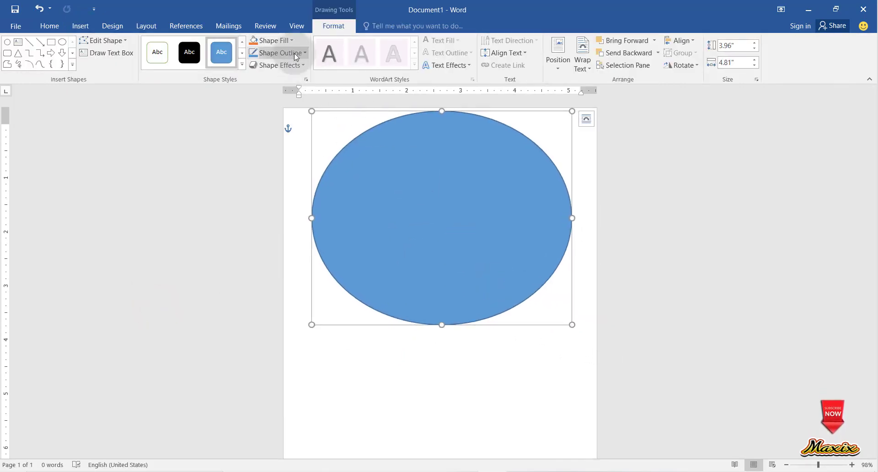
Step: Fill the oval with the 'beans' picture from the FLYER folder
left_click(277, 40)
left_click(298, 163)
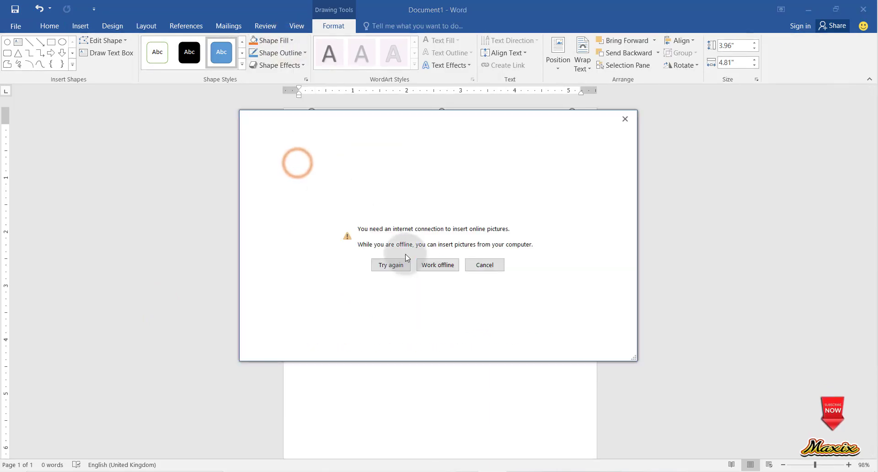
left_click(435, 265)
double_click(195, 99)
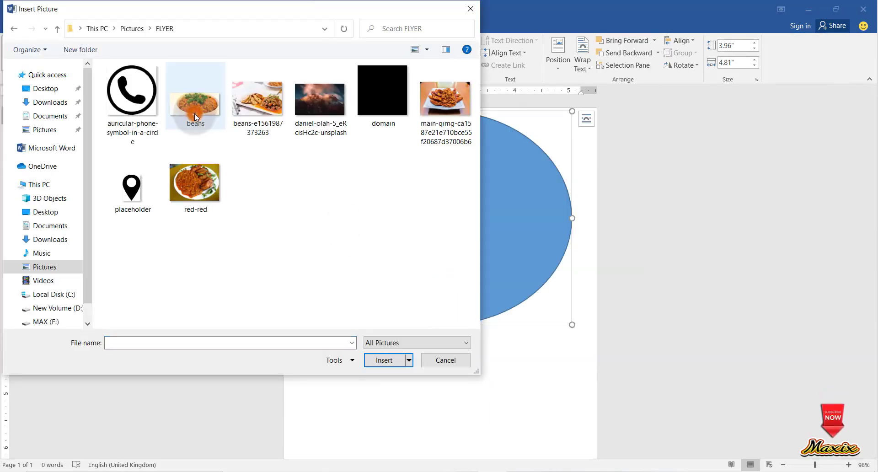
left_click(196, 98)
left_click(384, 360)
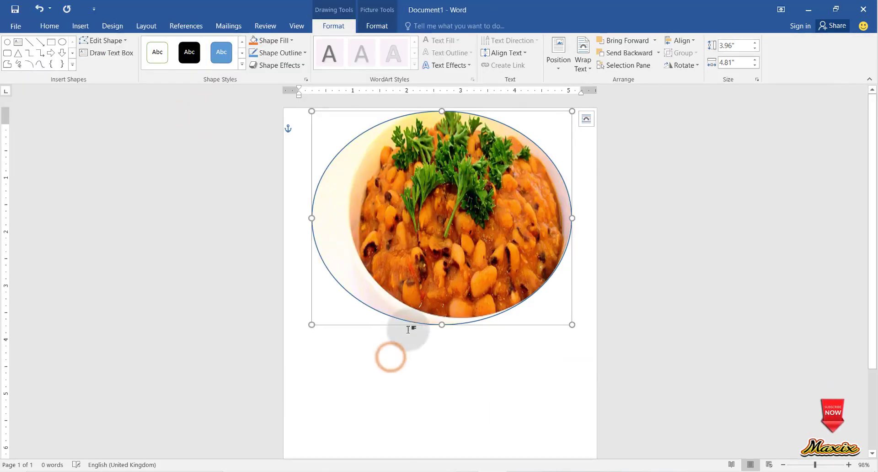
Step: Resize the beans oval to about 6.1" by 4.08" and remove its outline
left_click_drag(575, 217, 587, 217)
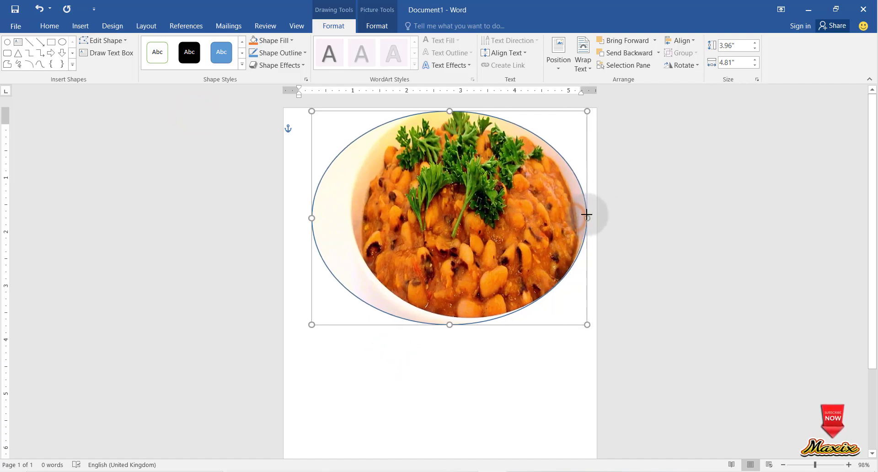
left_click_drag(340, 240, 253, 230)
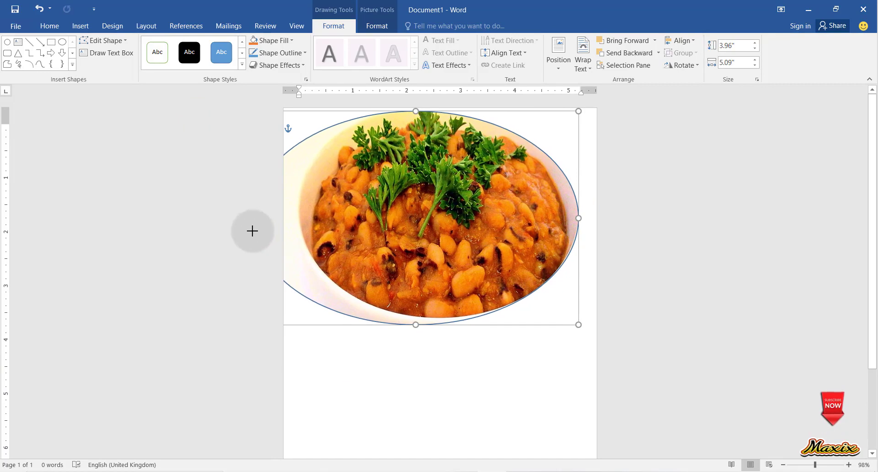
left_click_drag(581, 215, 582, 218)
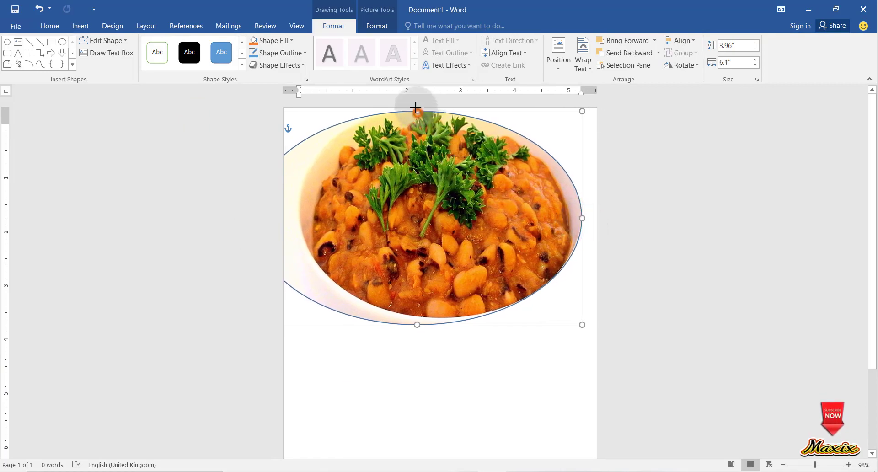
left_click_drag(415, 108, 431, 102)
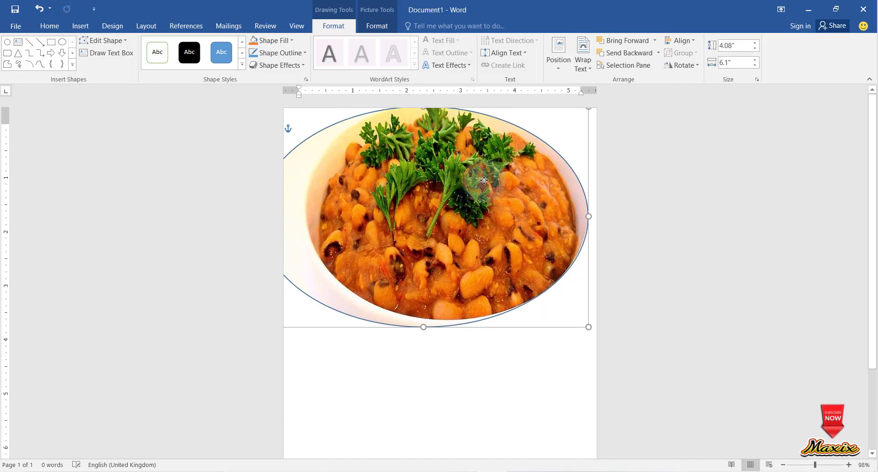
left_click(278, 52)
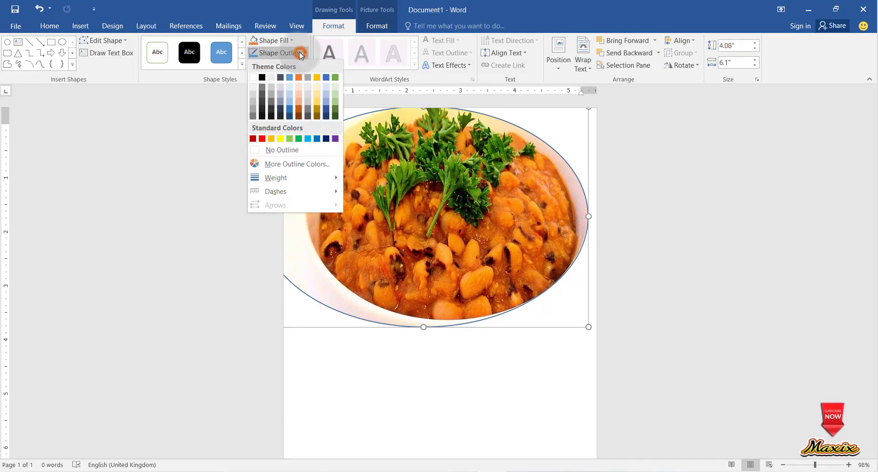
left_click(289, 150)
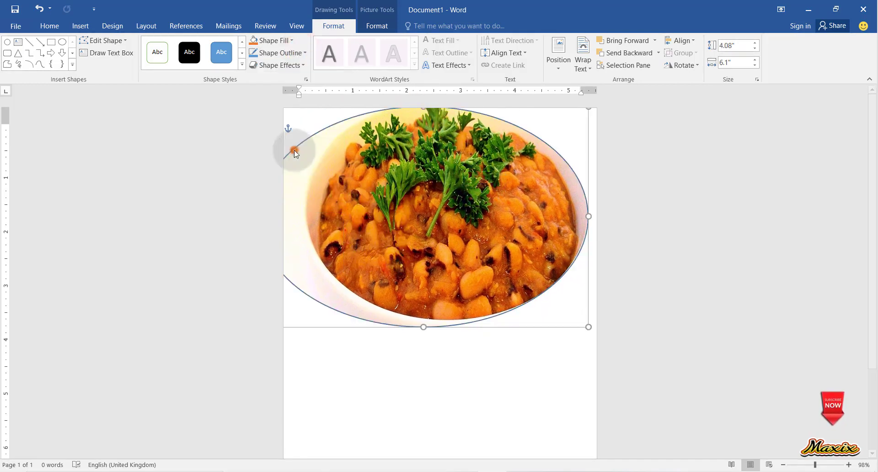
Step: Apply the Brightness 0% / Contrast +40% correction to the beans photo
left_click(383, 27)
left_click(67, 64)
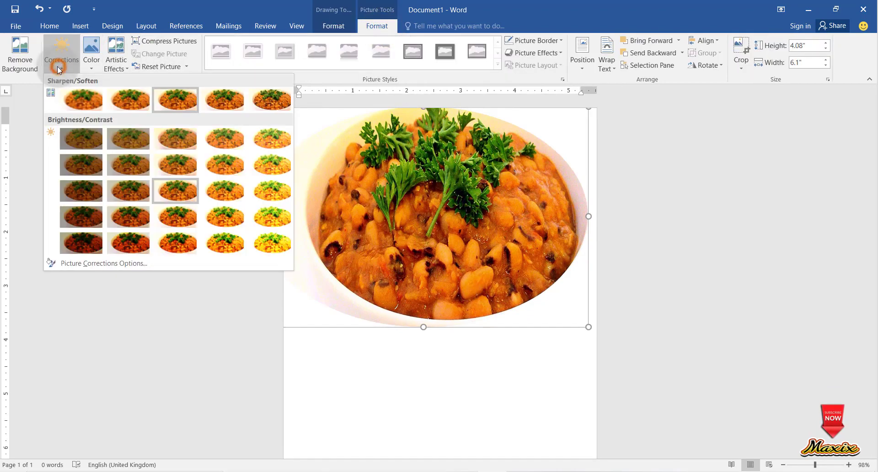
left_click(178, 249)
left_click(449, 385)
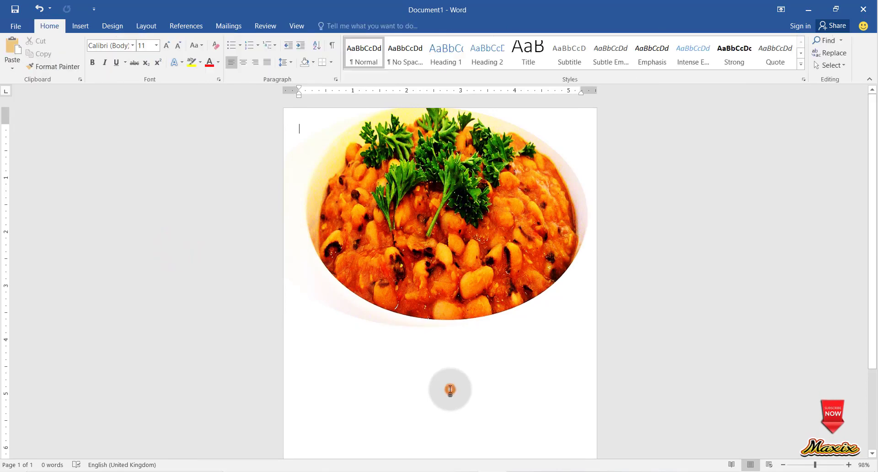
scroll(450, 383, "down", 3)
scroll(449, 383, "up", 3)
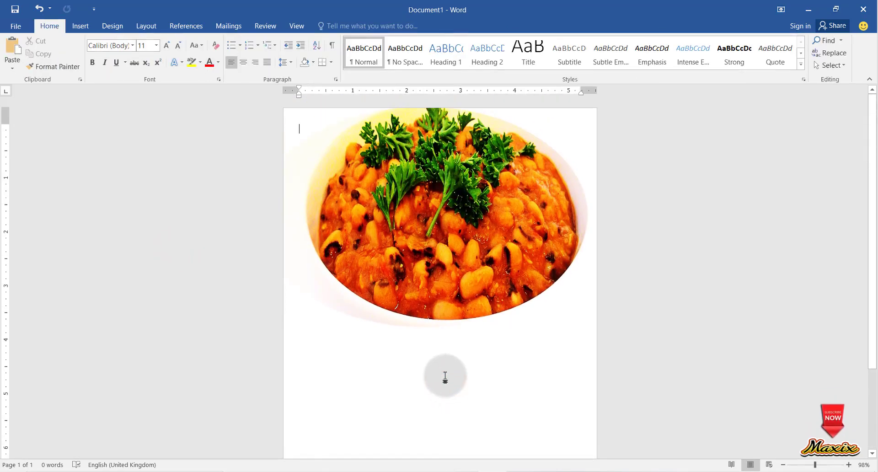
left_click(80, 25)
Step: Draw a moon shape over the beans photo and enlarge it
left_click(161, 69)
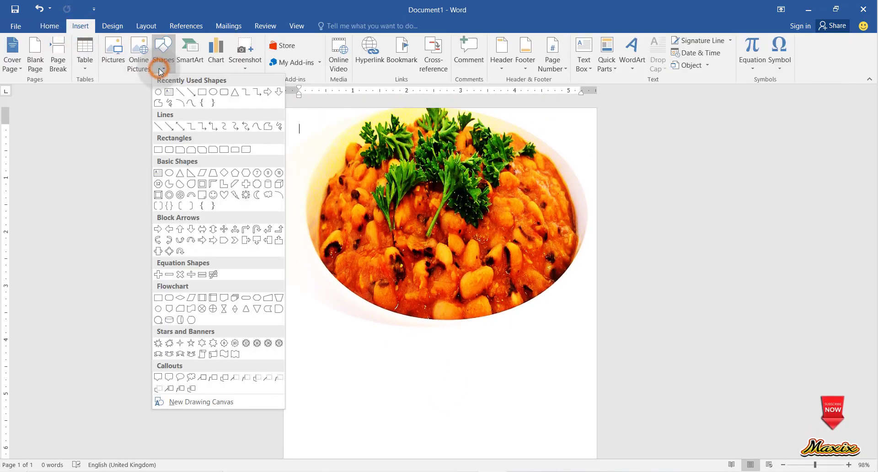
left_click(257, 194)
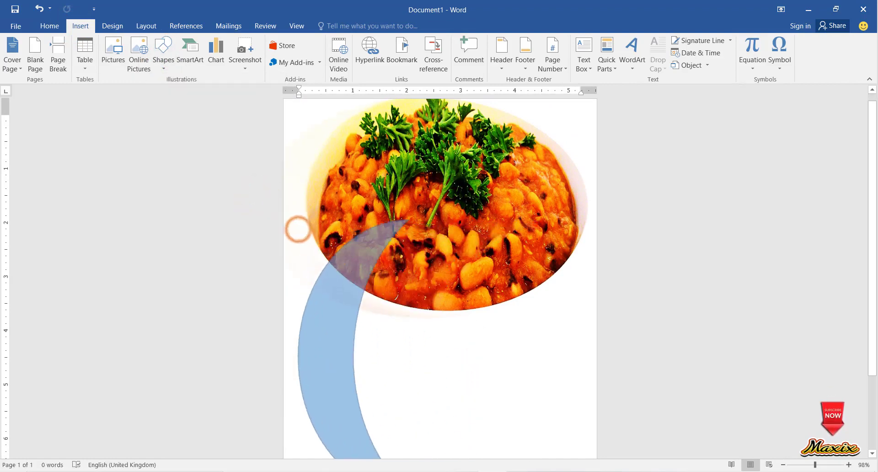
left_click_drag(306, 242, 349, 376)
left_click_drag(358, 205, 360, 236)
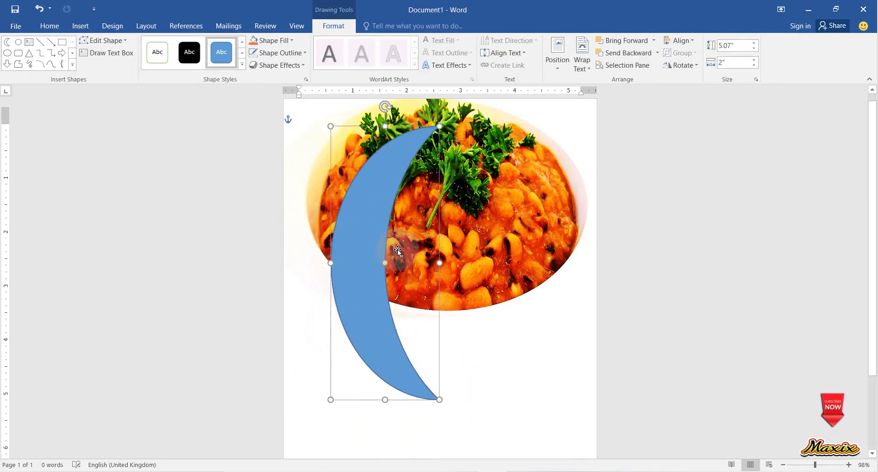
scroll(364, 288, "up", 1)
left_click_drag(439, 407, 486, 432)
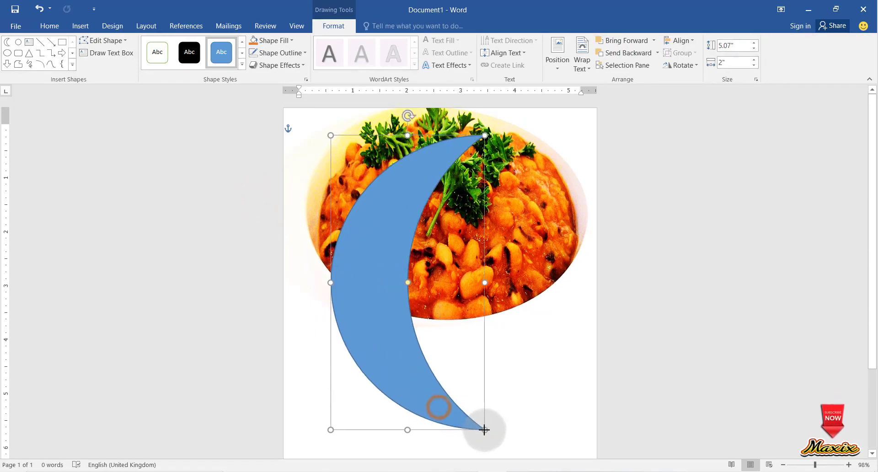
Step: Rotate the 7.96" by 2.87" moon band so it arcs beneath the photo
mouse_move(406, 115)
left_mouse_down()
mouse_move(331, 209)
mouse_move(174, 184)
left_mouse_up()
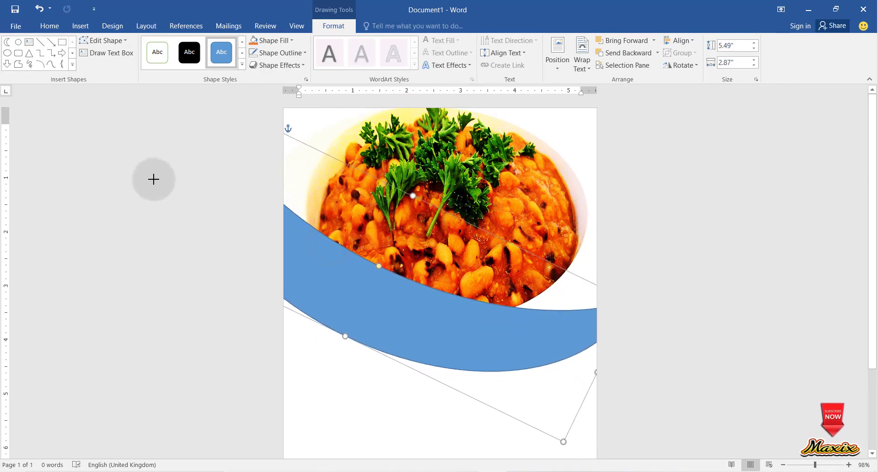
left_click_drag(174, 184, 319, 277)
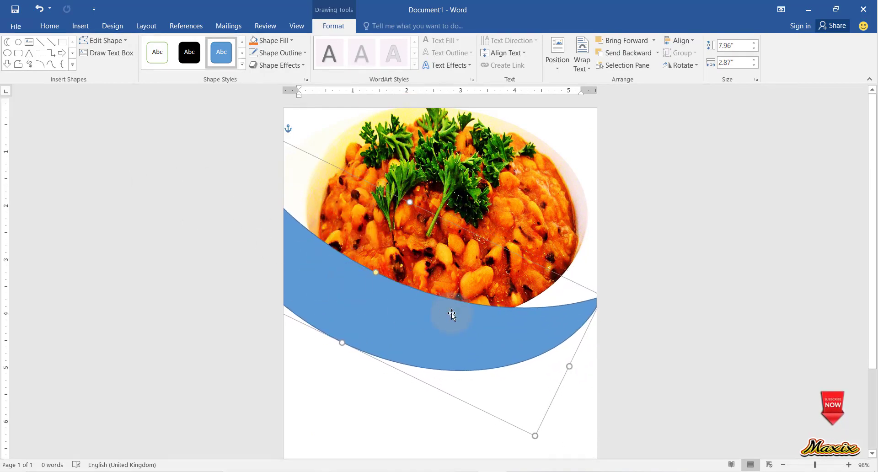
scroll(452, 312, "down", 4)
scroll(447, 303, "up", 3)
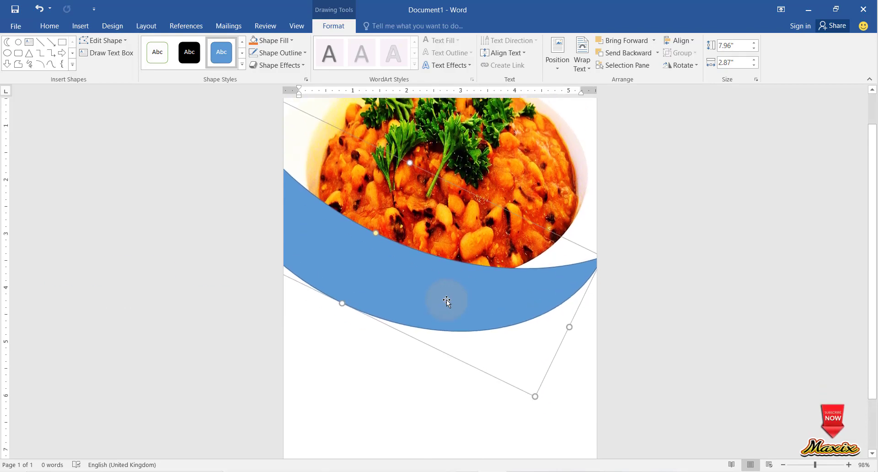
scroll(441, 302, "up", 1)
left_click(425, 327)
left_click_drag(425, 327, 435, 349)
scroll(435, 348, "down", 2)
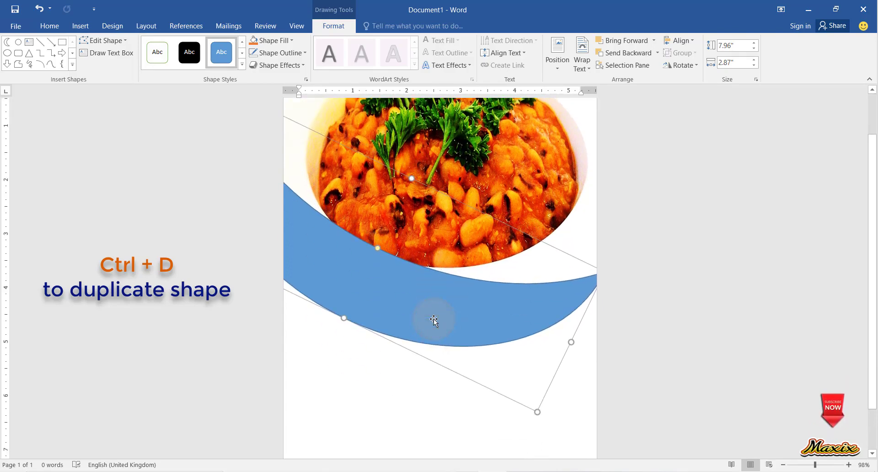
Step: Duplicate the blue band, rotate the copy right 90°, and place it under the photo
key("ctrl+d")
left_click_drag(434, 312, 501, 326)
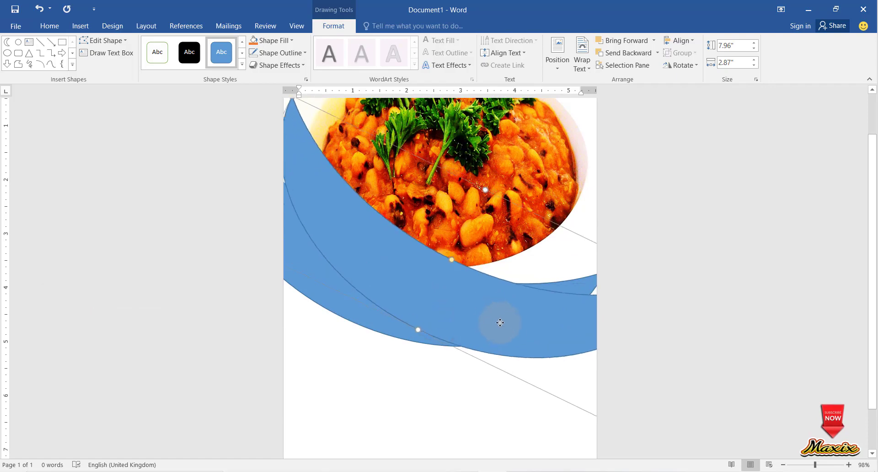
left_click(681, 65)
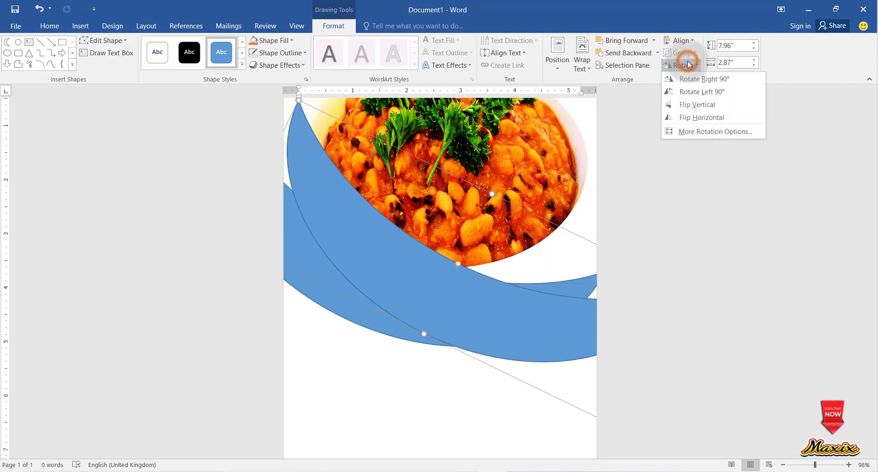
left_click(695, 92)
left_click_drag(526, 206, 483, 330)
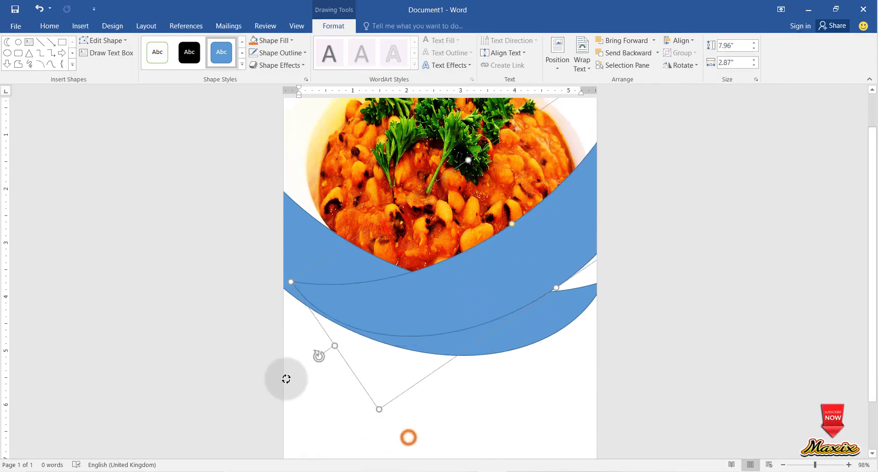
left_click_drag(409, 439, 345, 364)
left_click_drag(445, 297, 501, 305)
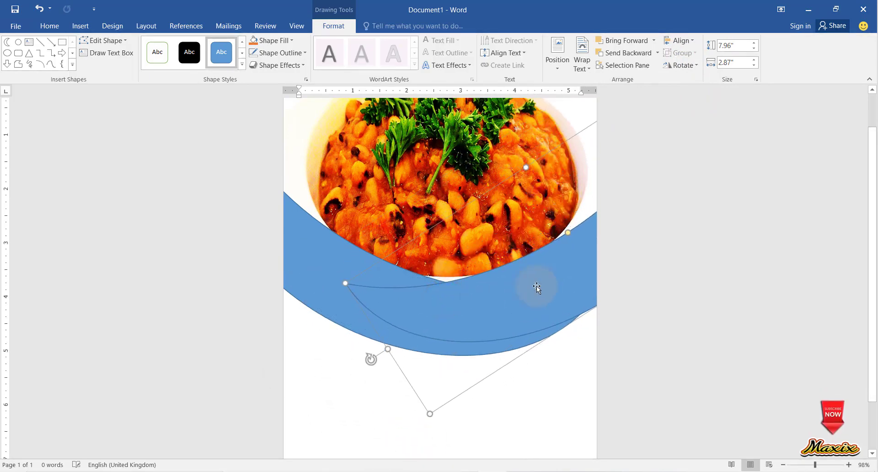
Step: Send the copy one layer back and stretch and tilt it to 7.79" by 4.95"
left_click(657, 57)
left_click(657, 70)
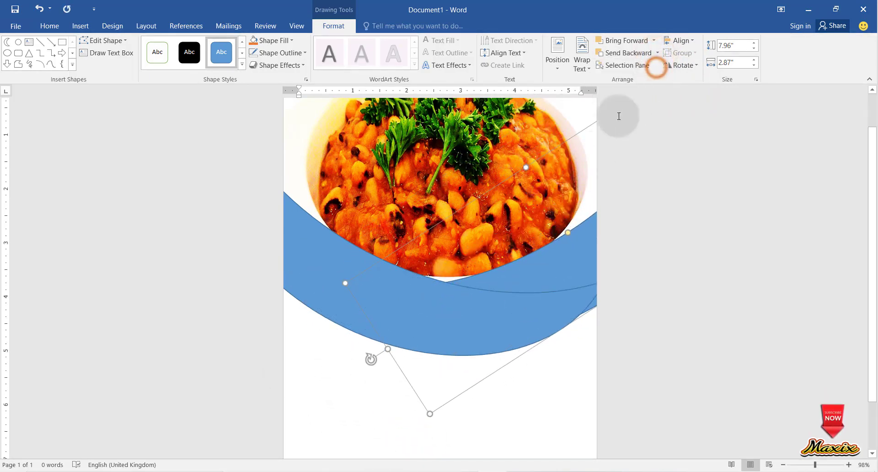
left_click_drag(380, 360, 417, 401)
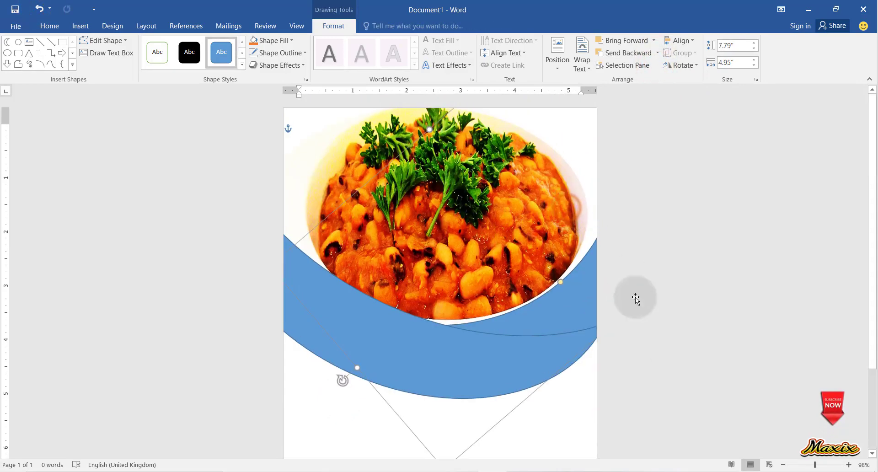
left_click(577, 388)
left_click(452, 287)
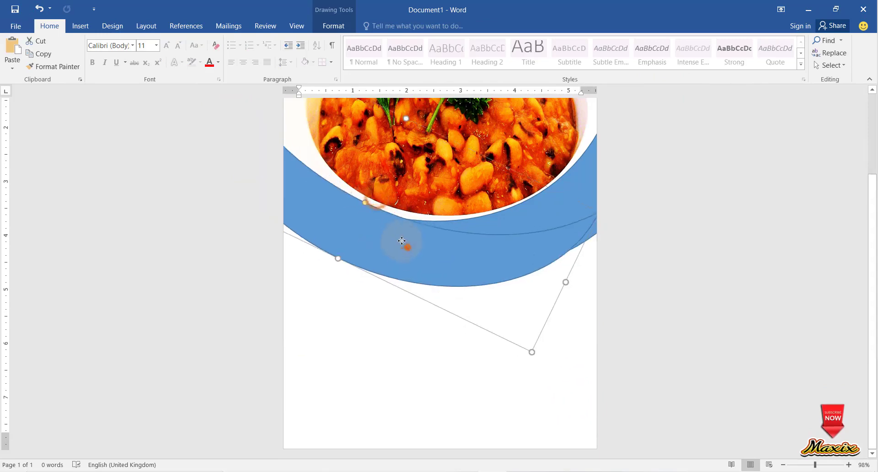
left_click_drag(452, 287, 577, 271)
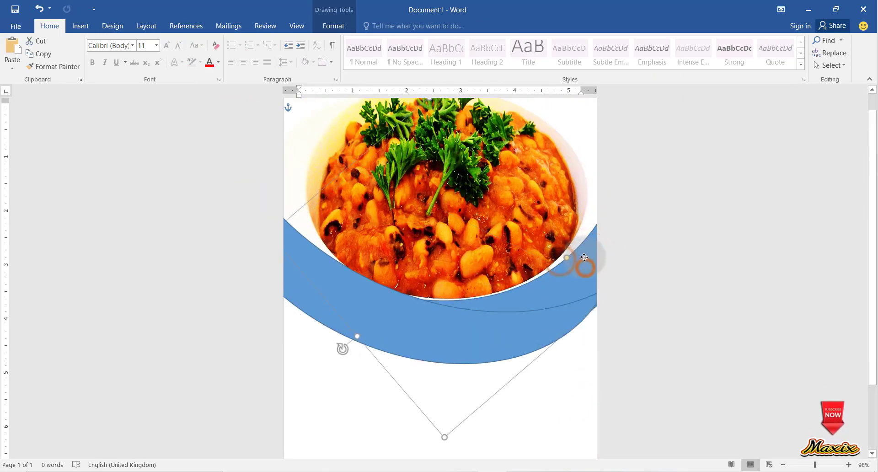
mouse_move(342, 374)
left_mouse_down()
mouse_move(540, 312)
mouse_move(364, 335)
left_mouse_up()
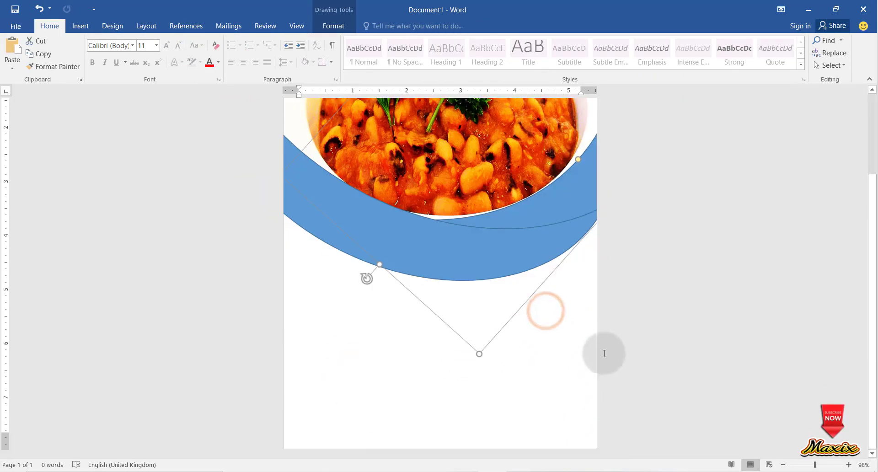
Step: Give the first arc a gradient fill running from black to dark blue
left_click(341, 26)
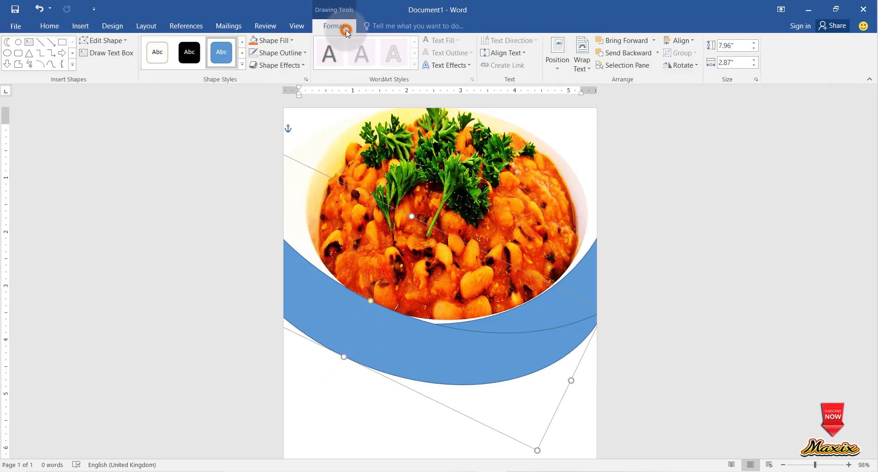
left_click(294, 41)
left_click(298, 178)
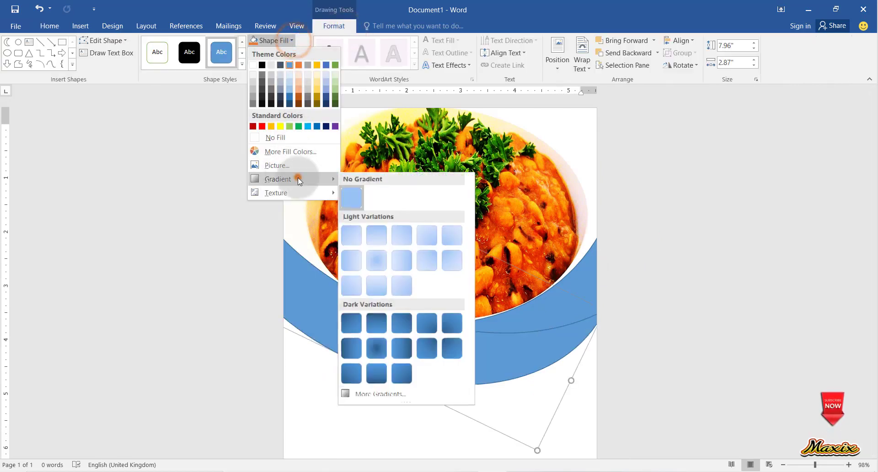
left_click(389, 392)
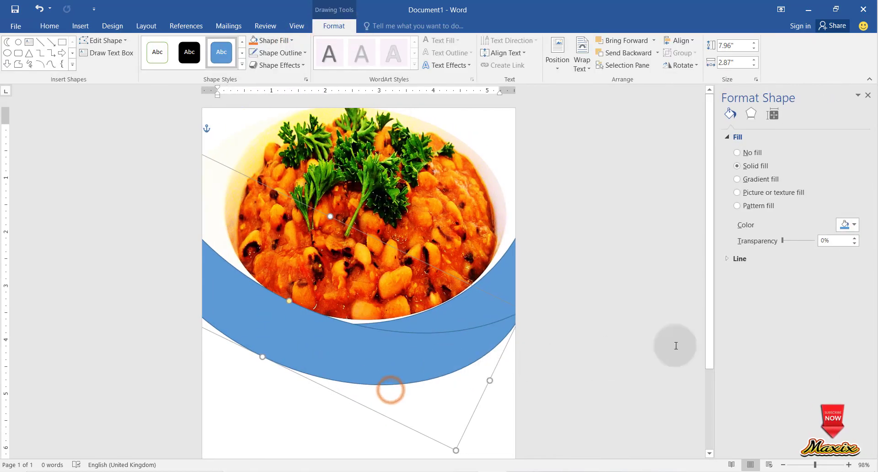
left_click(743, 179)
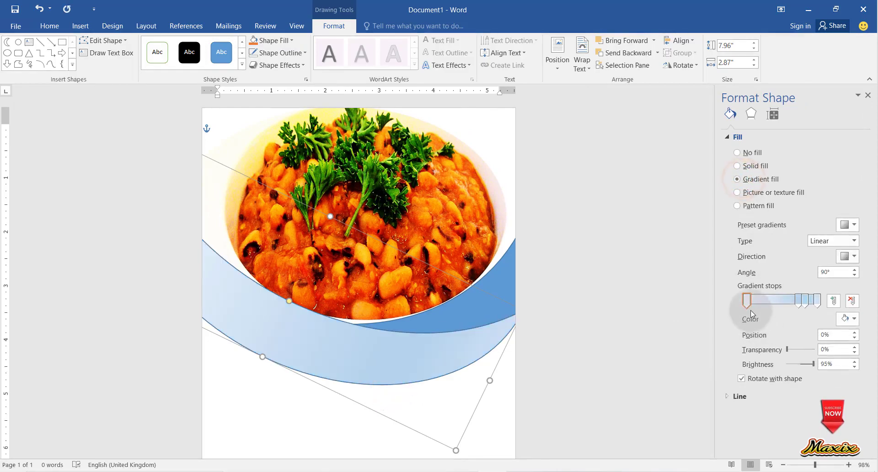
left_click(747, 304)
left_click(847, 319)
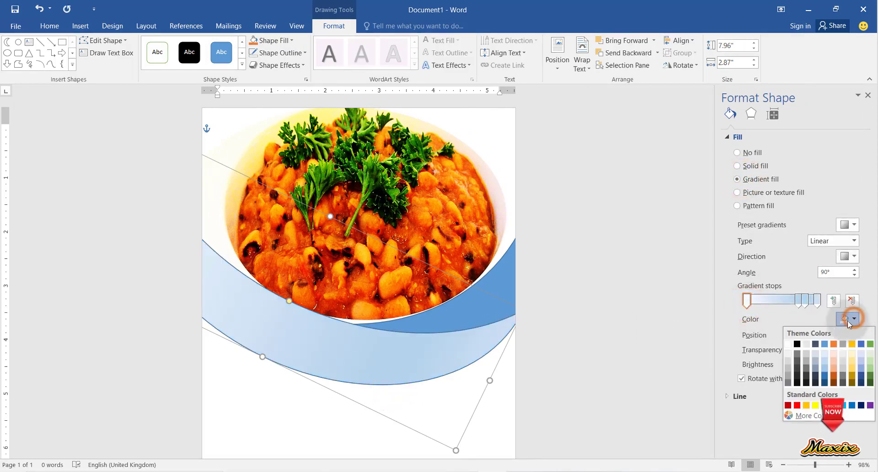
left_click(798, 344)
left_click_drag(799, 304, 817, 304)
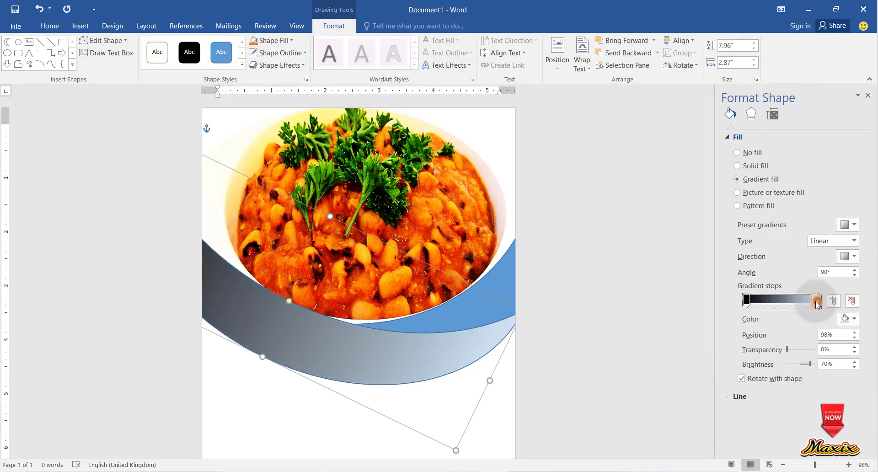
left_click(847, 318)
left_click(864, 378)
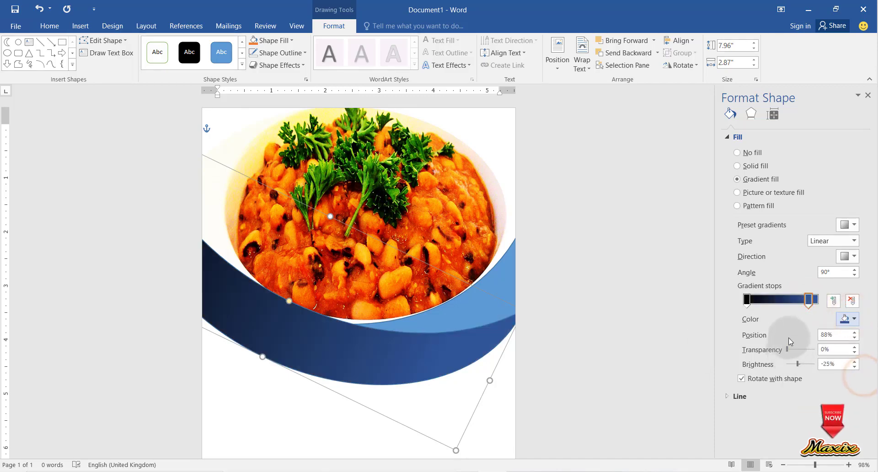
left_click(810, 307)
left_click_drag(808, 307, 801, 308)
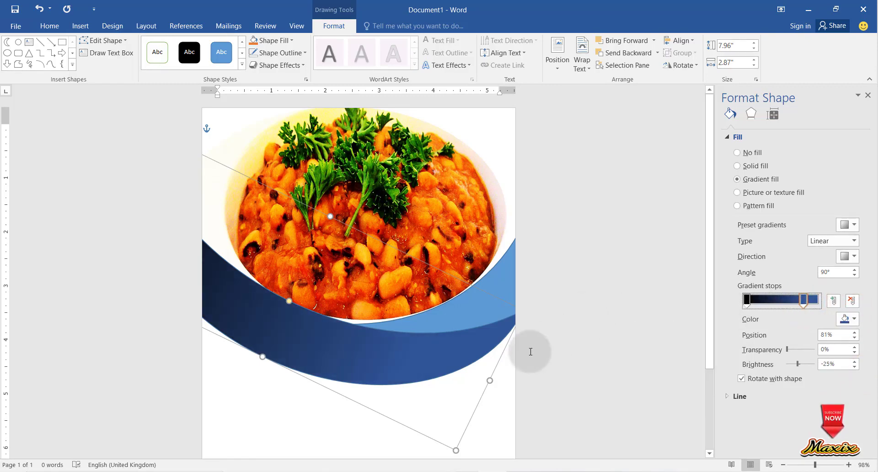
Step: Give the lighter arc a dark gradient fill with a black stop
scroll(457, 350, "down", 4)
scroll(476, 297, "up", 2)
left_click(505, 219)
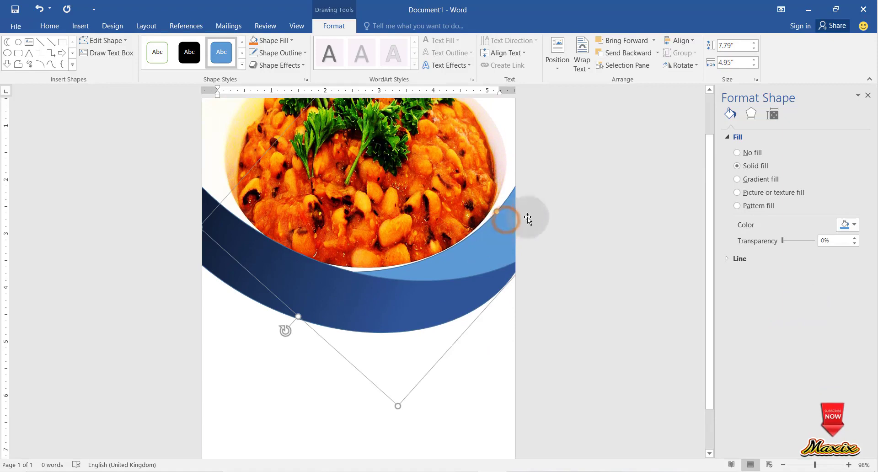
left_click(747, 179)
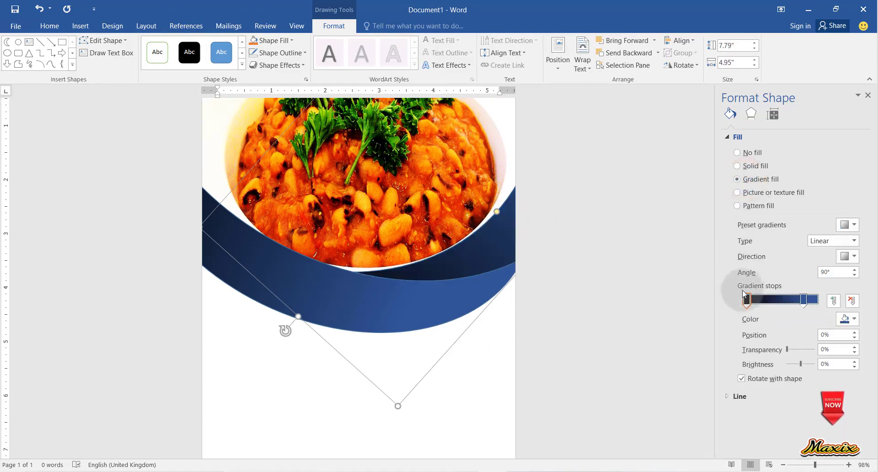
left_click(851, 321)
left_click(798, 346)
mouse_move(803, 300)
left_mouse_down()
mouse_move(771, 303)
mouse_move(779, 303)
left_mouse_up()
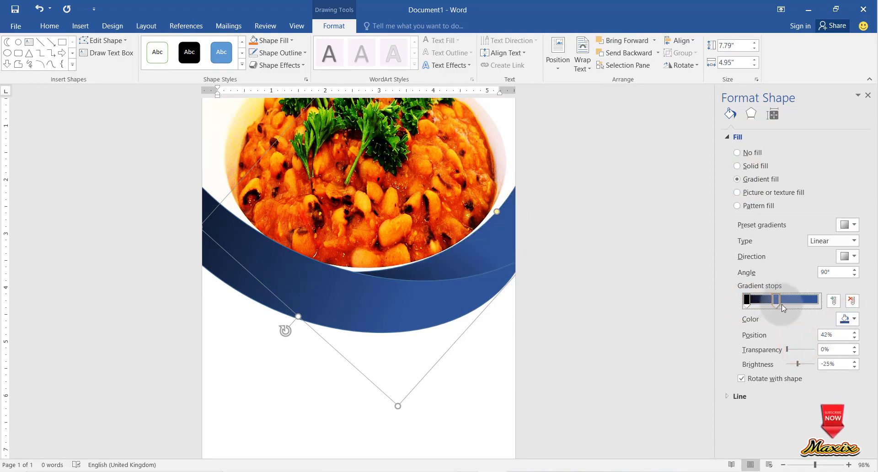
left_click(182, 155)
left_click(80, 25)
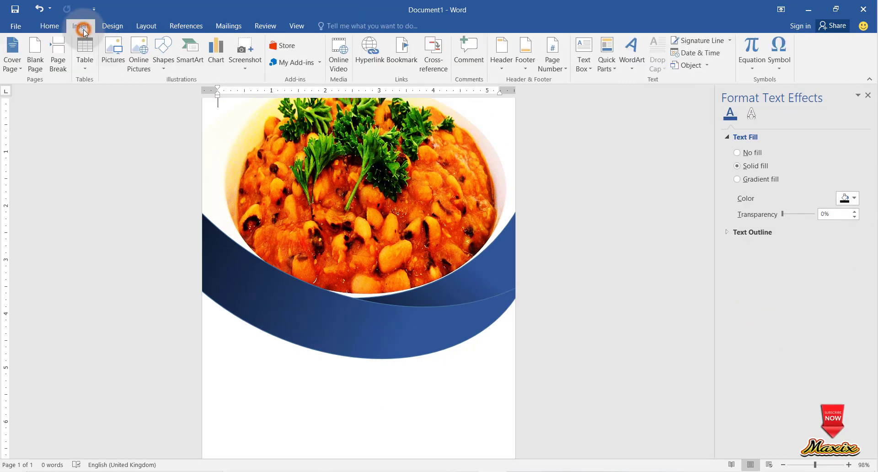
Step: Insert the mountain photo and position it at the page's middle centre
left_click(110, 61)
left_click(326, 121)
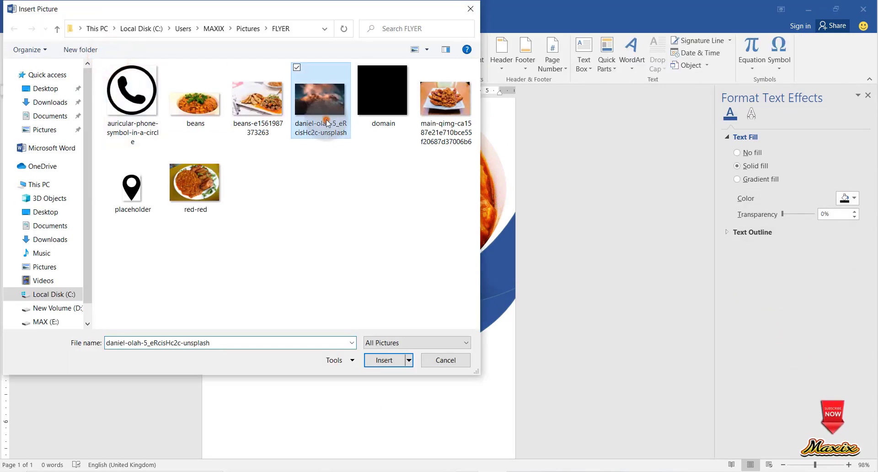
left_click(384, 360)
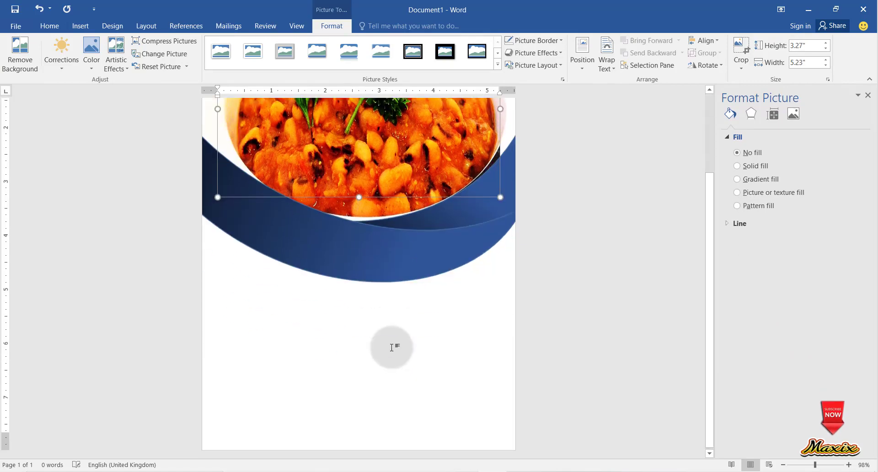
scroll(392, 346, "up", 3)
left_click(583, 69)
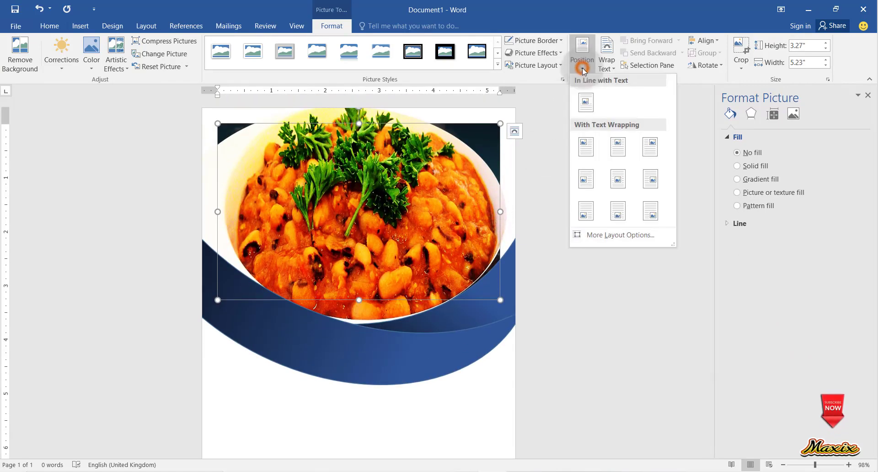
left_click(618, 179)
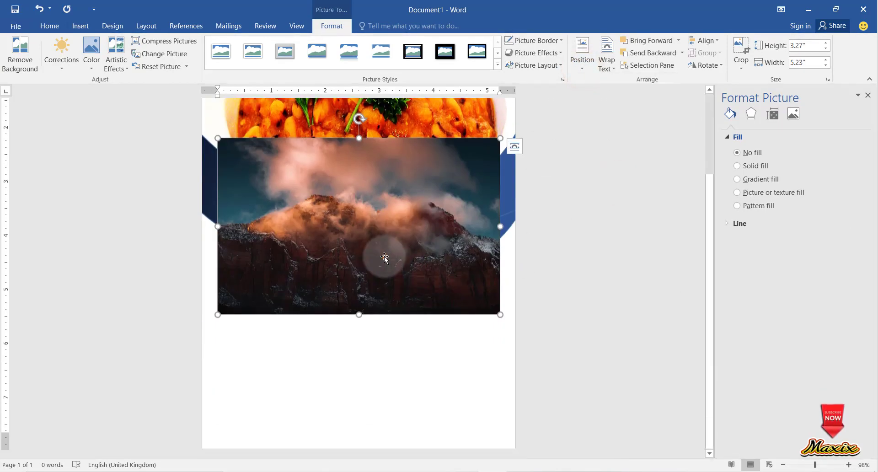
Step: Move the mountain photo below the beans photo and stretch it to 6" by 3.61"
mouse_move(384, 258)
left_mouse_down()
mouse_move(219, 328)
mouse_move(202, 311)
left_mouse_up()
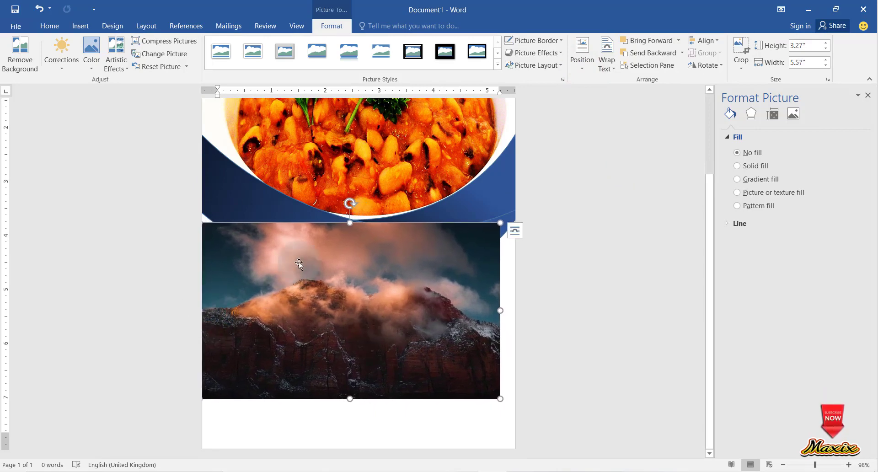
left_click_drag(349, 224, 352, 216)
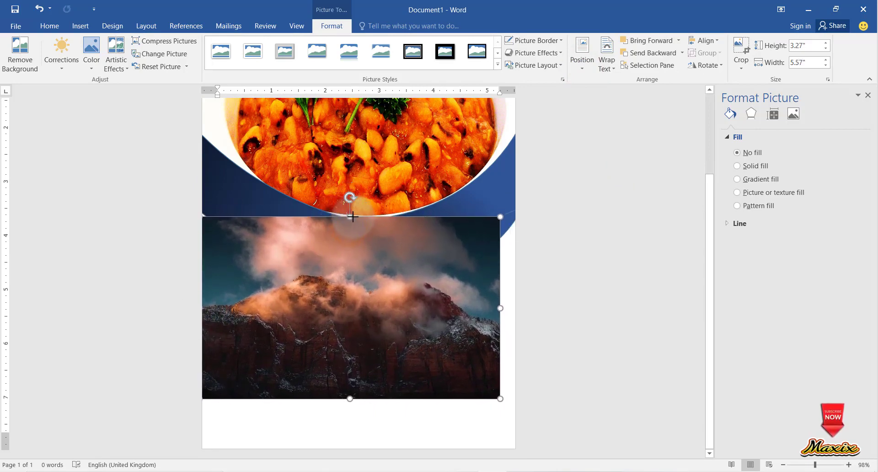
left_click_drag(502, 307, 515, 306)
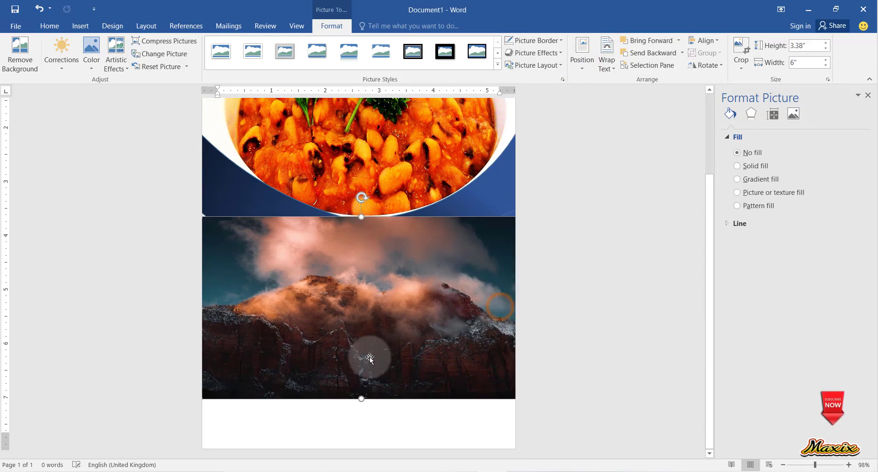
left_click_drag(358, 398, 359, 412)
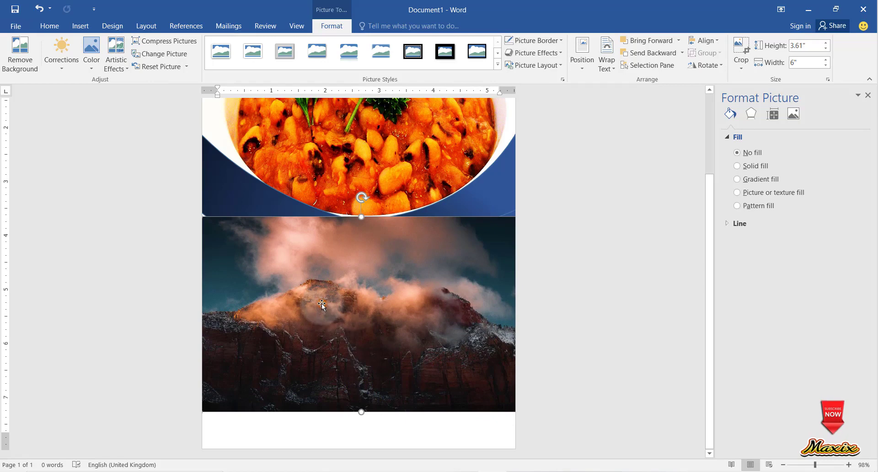
Step: Recolour the mountain photo with a dark sepia tone
left_click(91, 64)
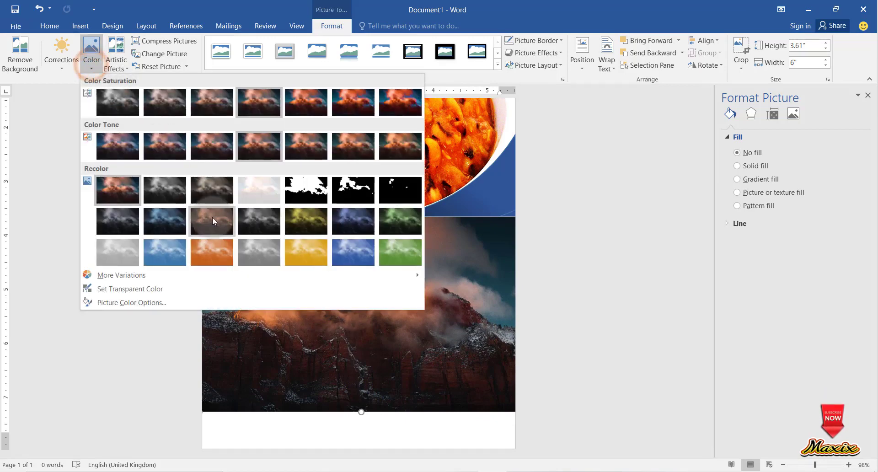
left_click(212, 217)
left_click(225, 242)
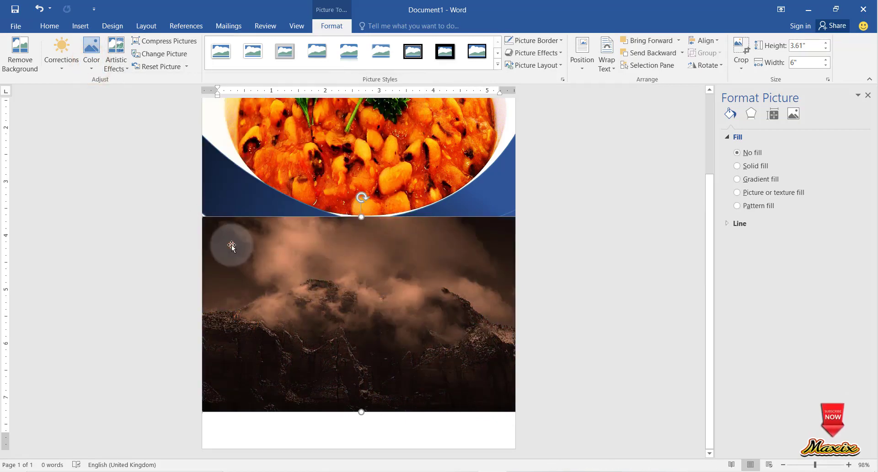
Step: Widen the mountain photo to 8.03" by 3.61" and nudge it just beneath the band
left_click_drag(242, 248, 266, 251)
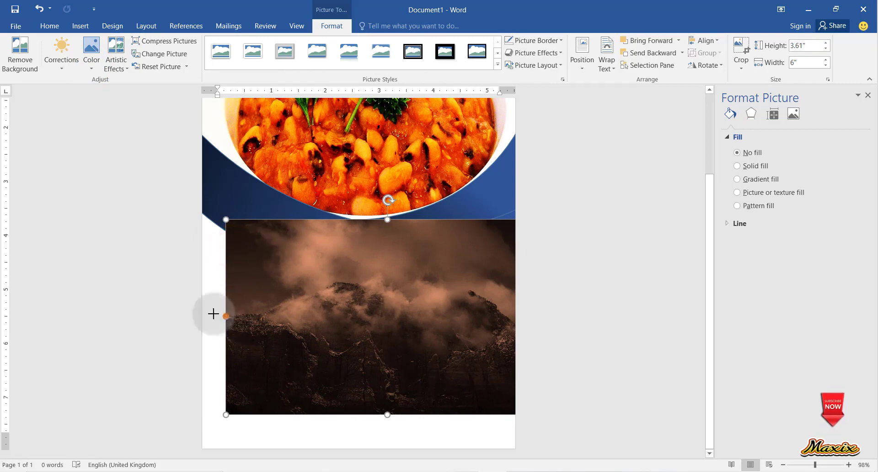
mouse_move(213, 314)
left_mouse_down()
mouse_move(74, 300)
mouse_move(235, 256)
left_mouse_up()
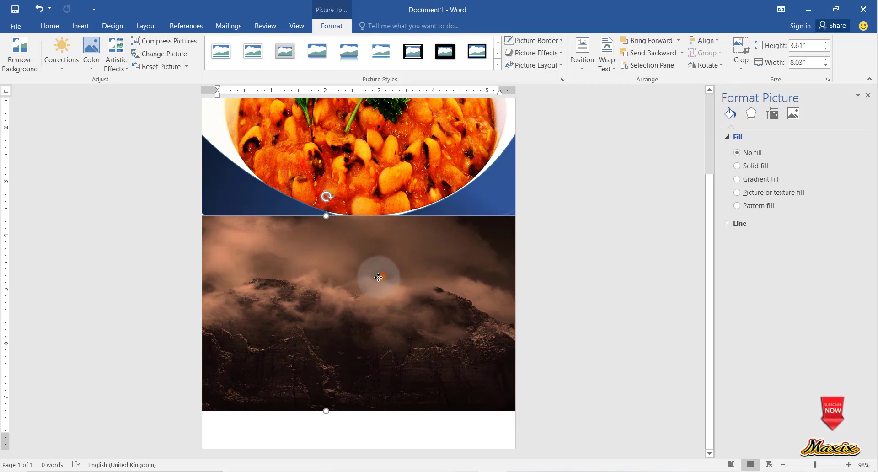
left_click_drag(379, 277, 380, 273)
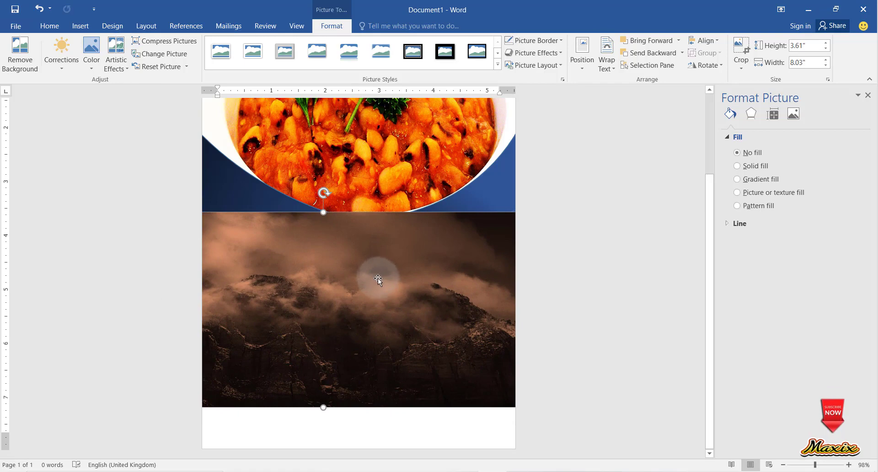
left_click(218, 172)
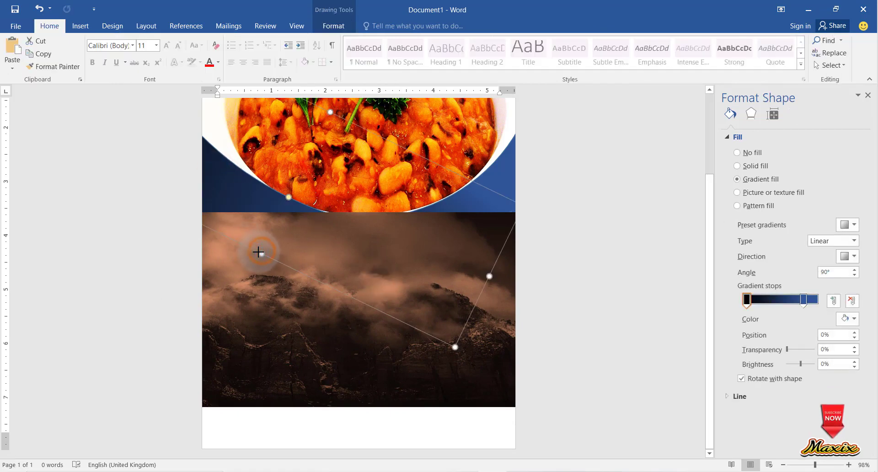
left_click(380, 348)
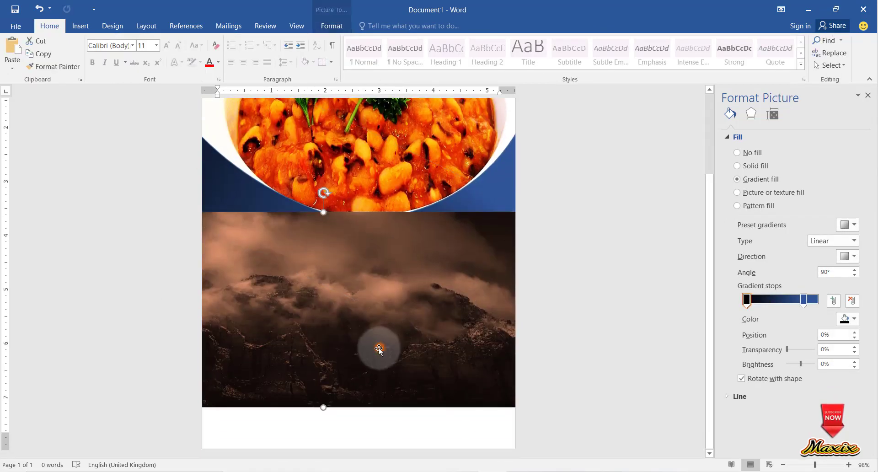
left_click_drag(390, 332, 394, 333)
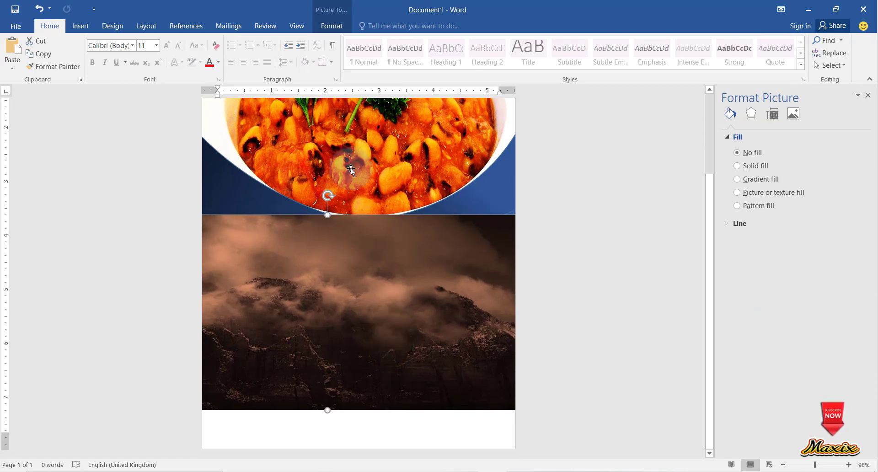
left_click(331, 26)
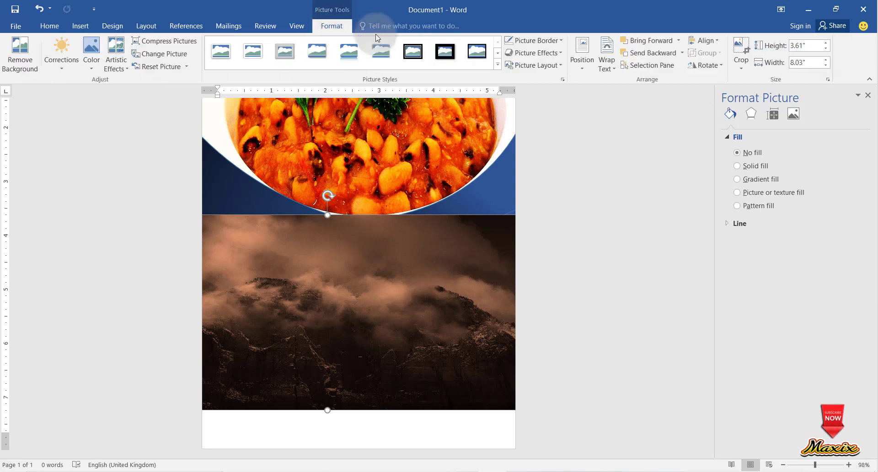
Step: Send the mountain photo to the back so both blue bands overlap its top
left_click(682, 54)
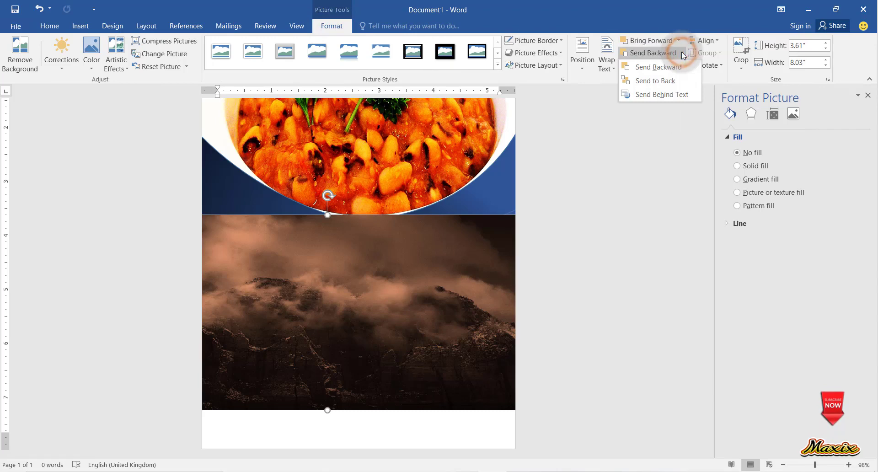
left_click(685, 79)
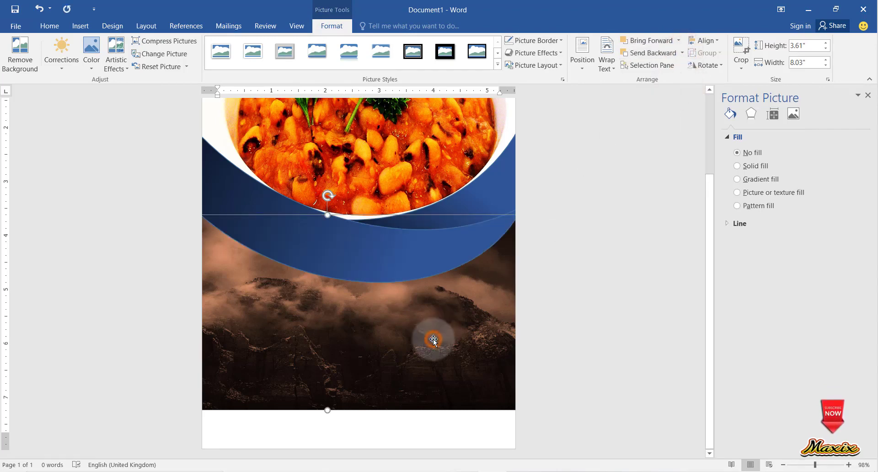
left_click(442, 434)
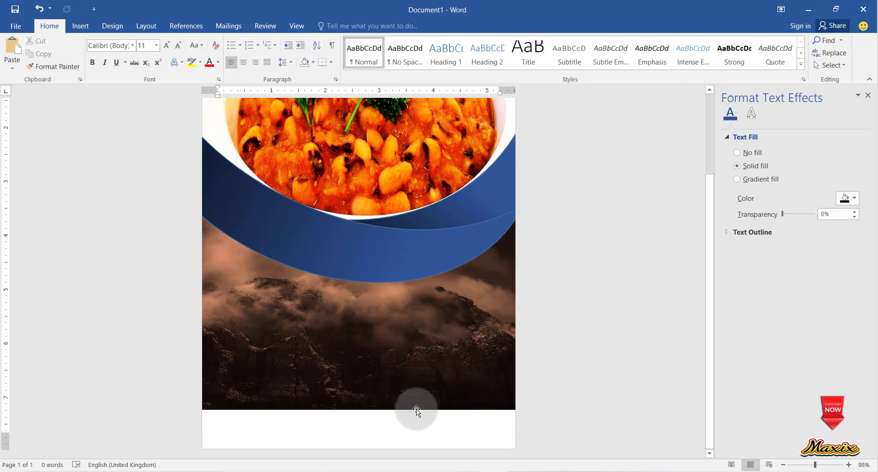
left_click(416, 409)
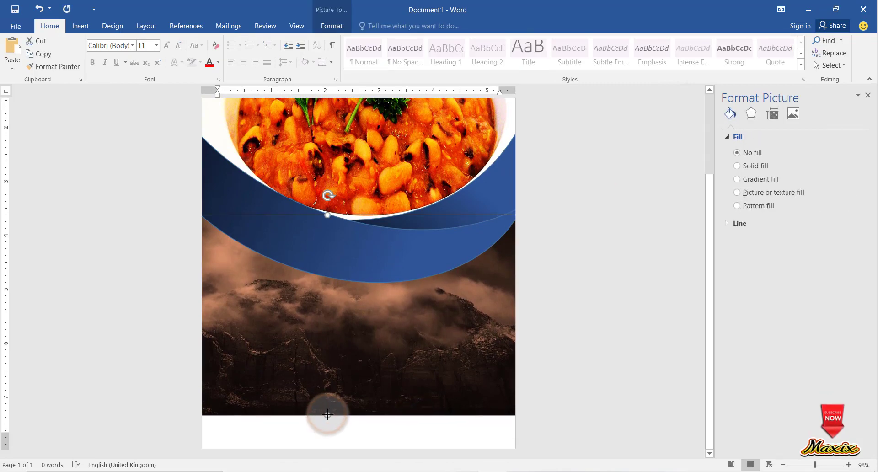
key("ctrl+Home")
left_click(608, 290)
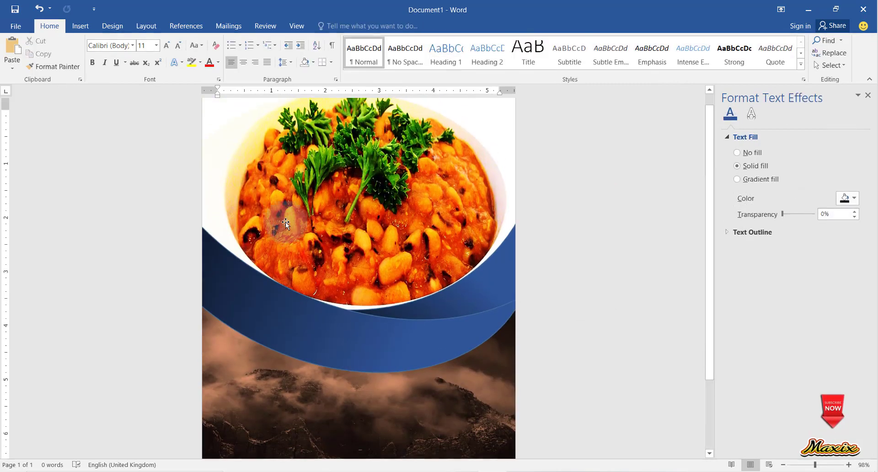
Step: Draw an oval on the mountain photo and size it to 1.29" by 1.71"
left_click(80, 26)
left_click(164, 54)
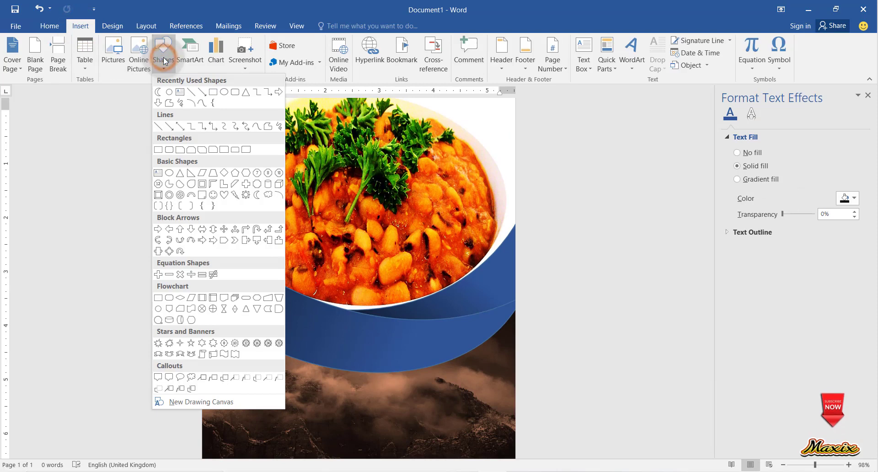
left_click(224, 92)
scroll(466, 402, "down", 3)
left_click_drag(388, 300, 489, 378)
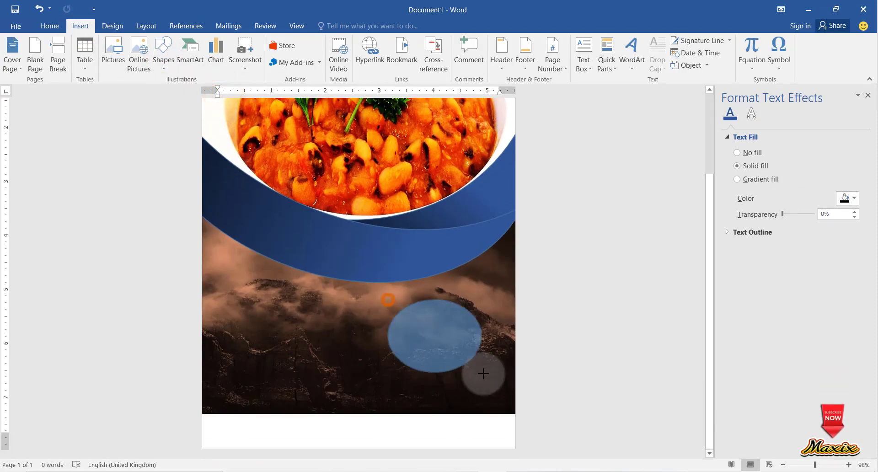
left_click_drag(443, 348, 443, 330)
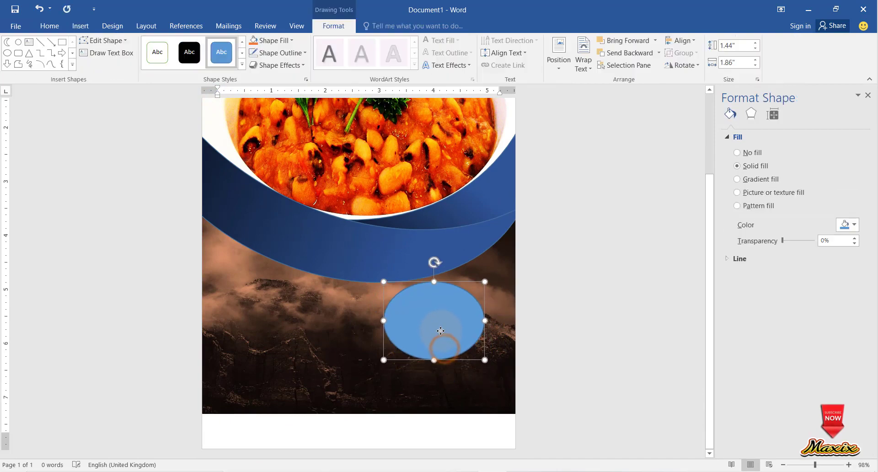
left_click_drag(489, 358, 454, 331)
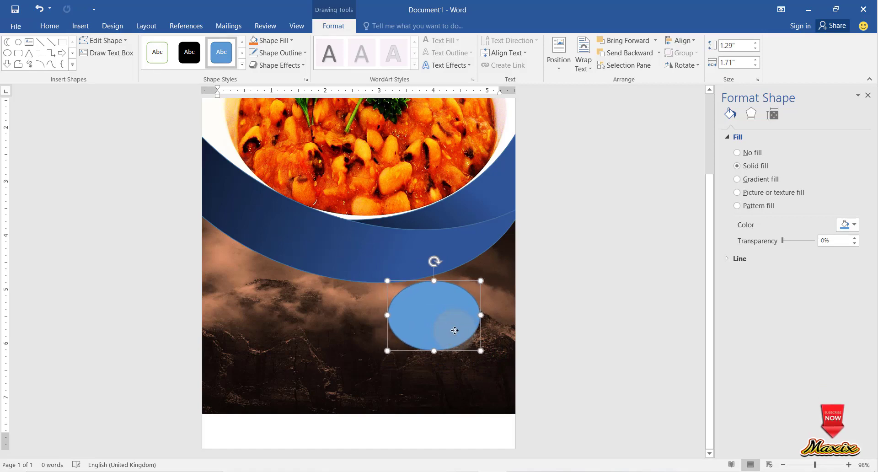
left_click_drag(454, 330, 453, 329)
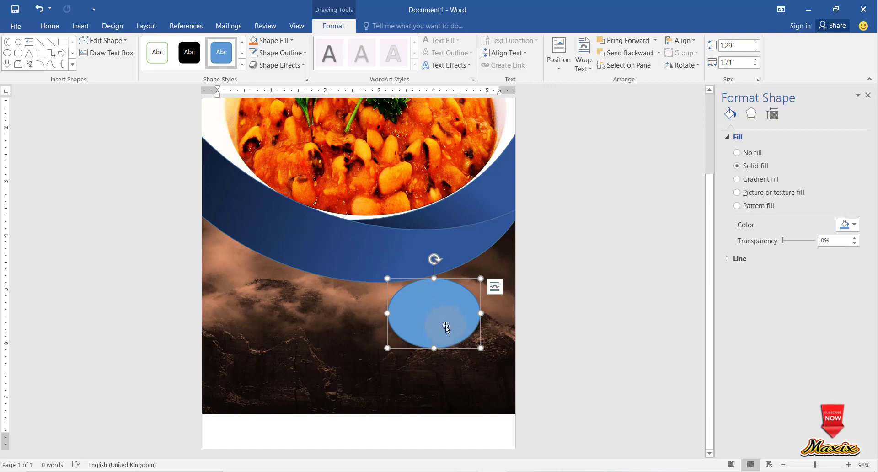
Step: Set the oval's outline weight to 1½ pt
left_click(293, 54)
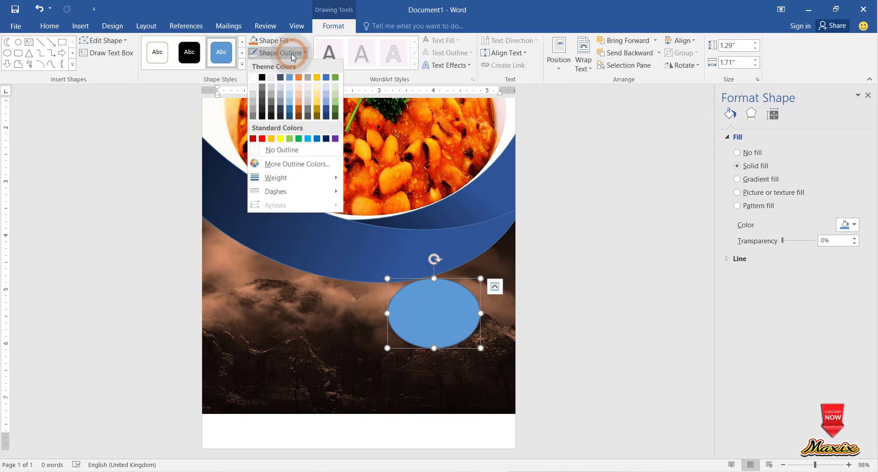
left_click(286, 54)
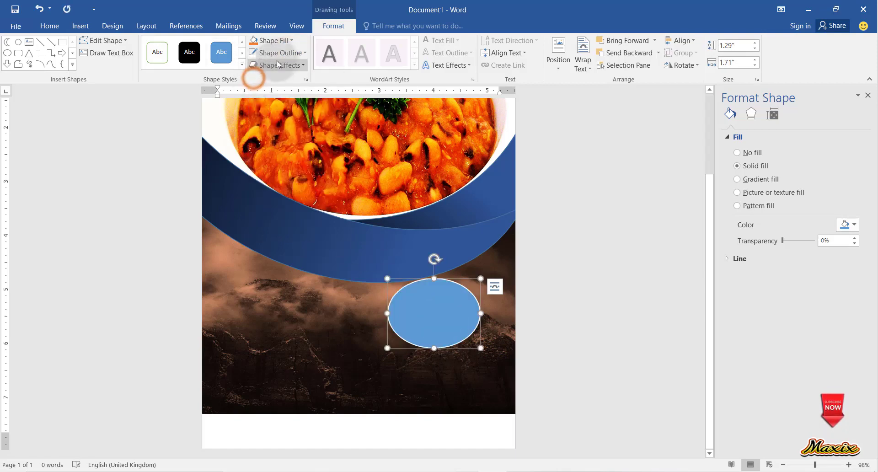
left_click(285, 54)
mouse_move(301, 177)
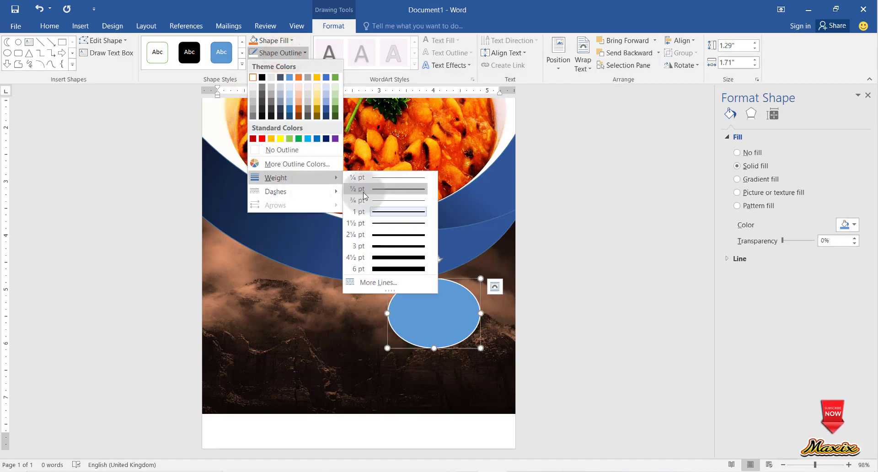
left_click(392, 224)
Step: Fill the small oval with the plated food photo from the FLYER folder, shift it right and enlarge it
left_click(279, 39)
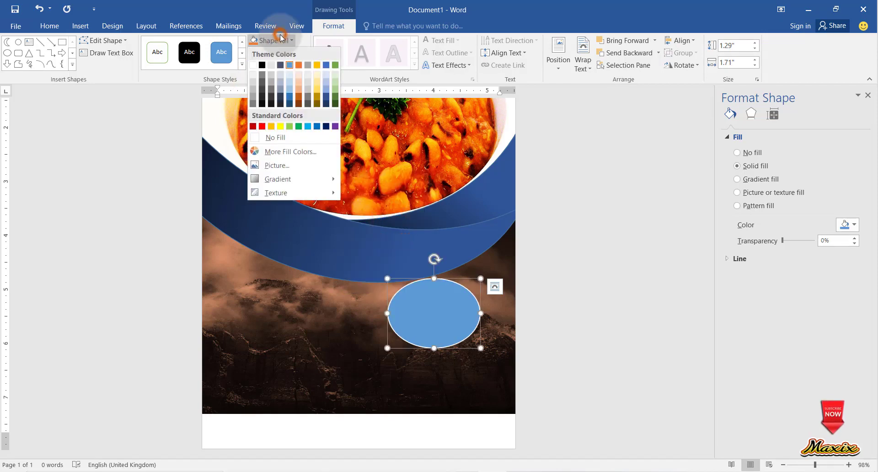
left_click(285, 165)
left_click(430, 264)
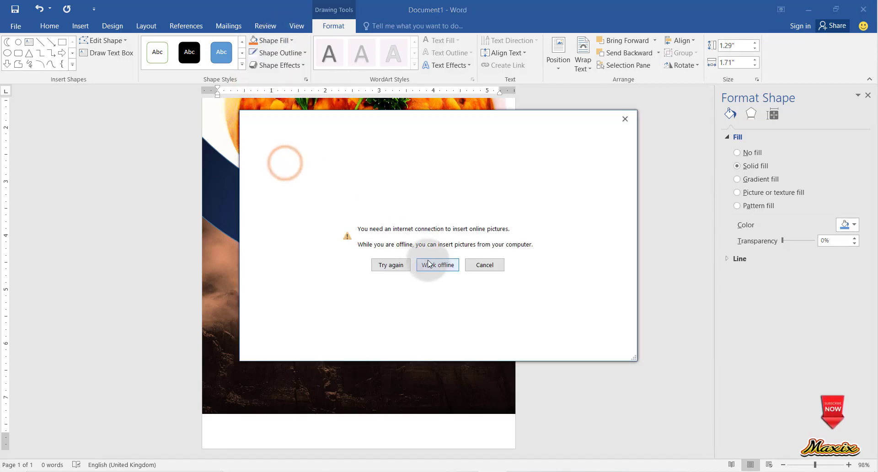
left_click(445, 102)
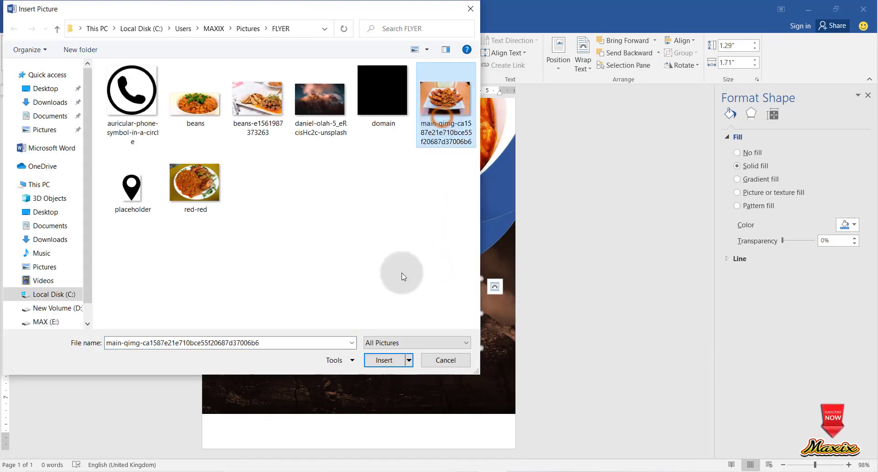
left_click(385, 360)
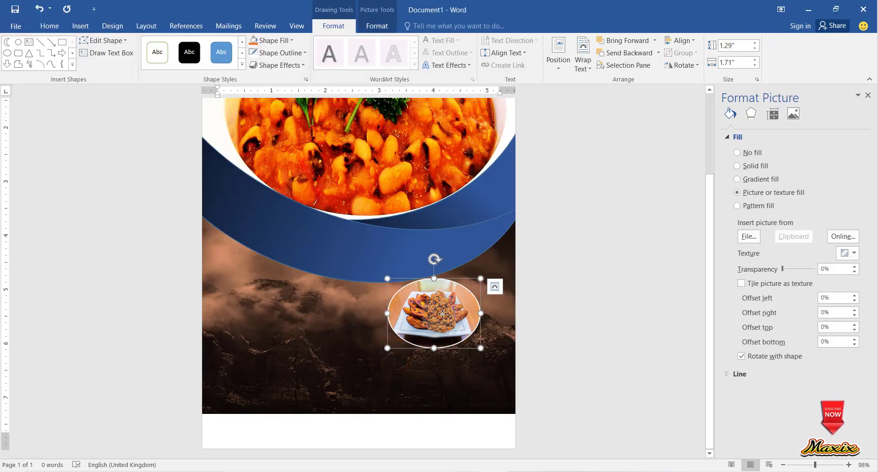
left_click_drag(442, 314, 451, 315)
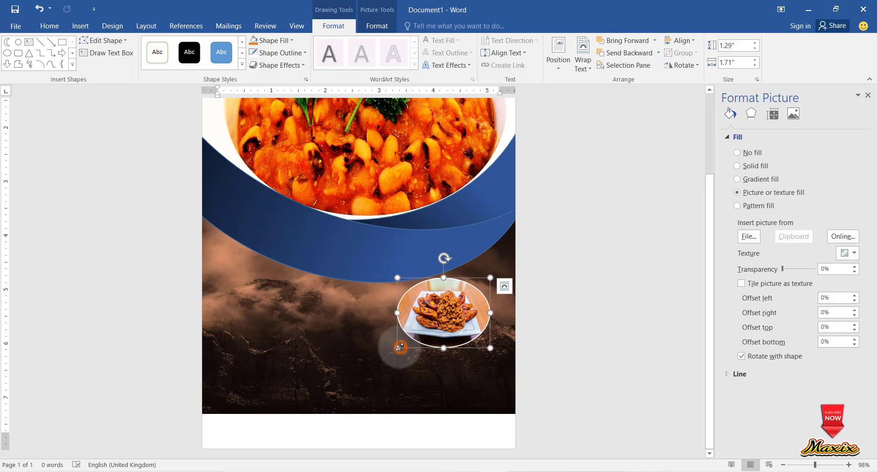
left_click_drag(397, 348, 392, 349)
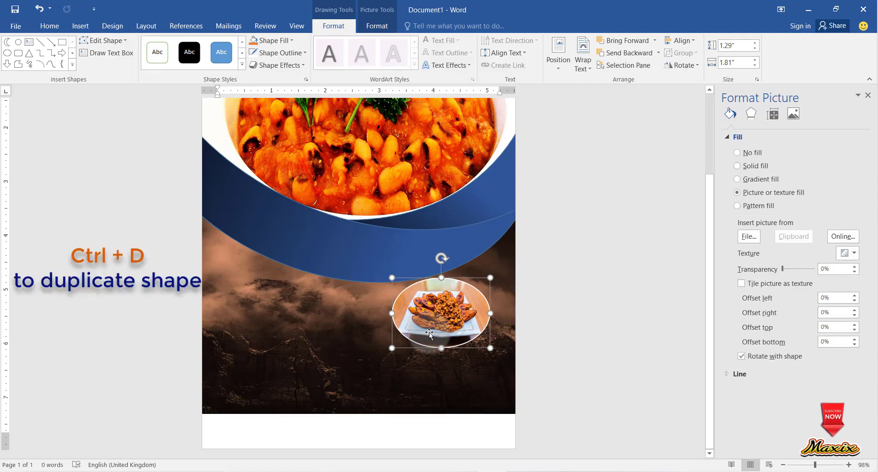
key("ctrl+d")
left_click_drag(429, 332, 349, 338)
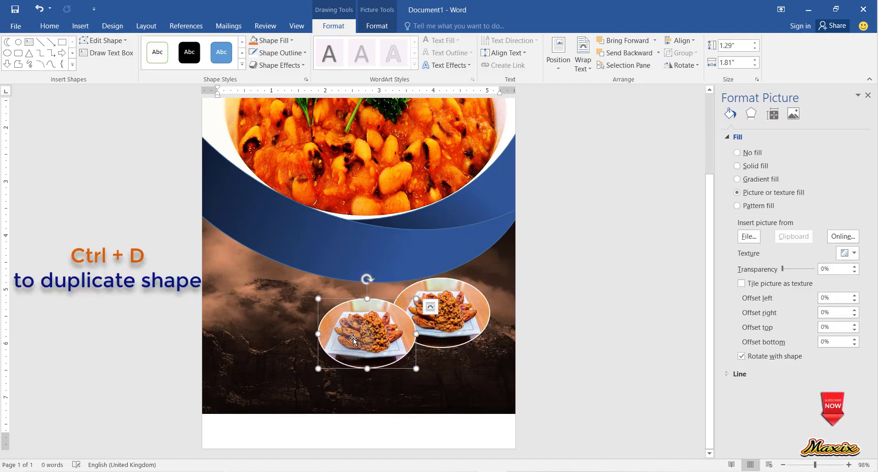
left_click(286, 41)
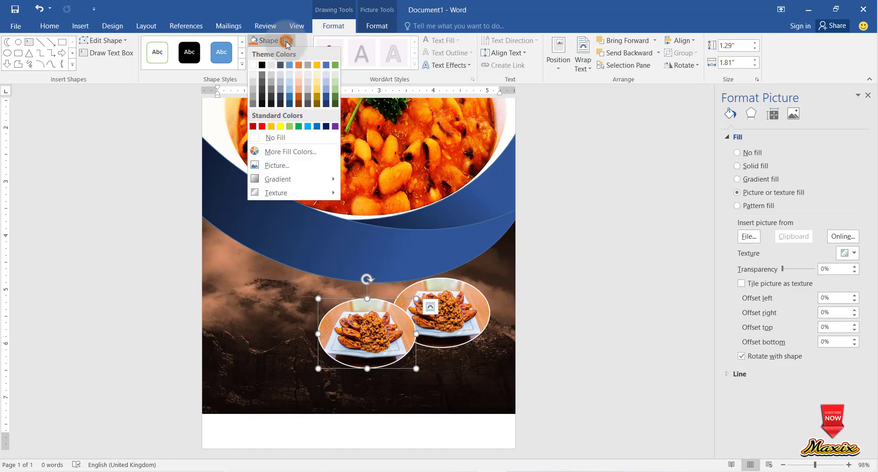
left_click(281, 164)
left_click(431, 266)
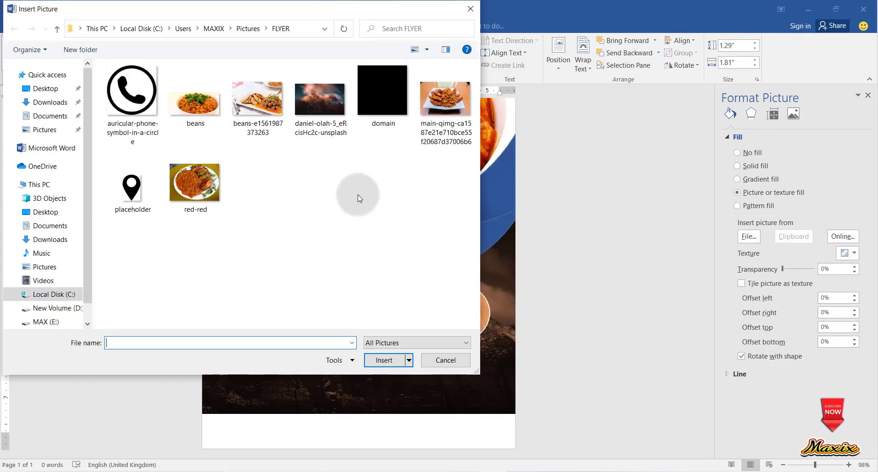
left_click(258, 99)
left_click(384, 360)
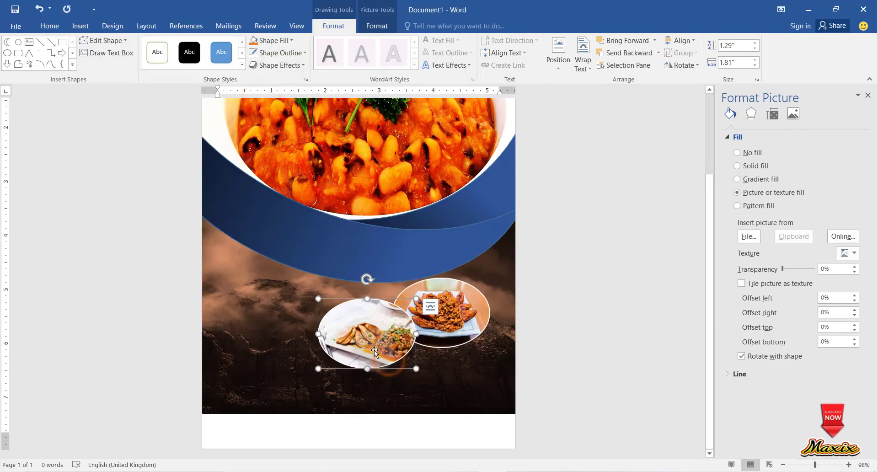
Step: Move the beans oval down-right and tilt it slightly counter-clockwise
left_click_drag(371, 349, 373, 358)
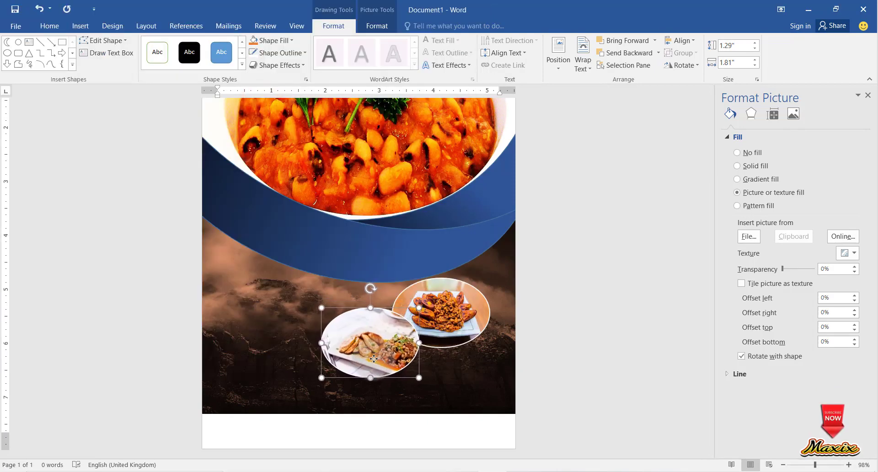
left_click_drag(370, 288, 362, 292)
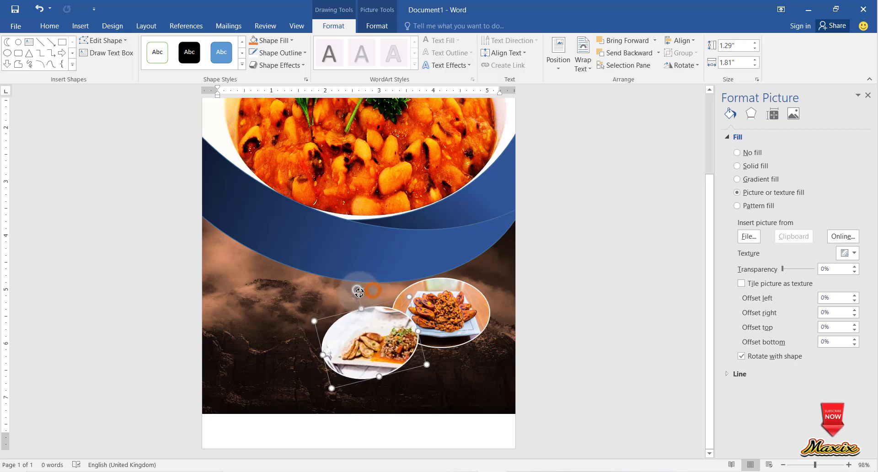
left_click_drag(381, 338, 385, 343)
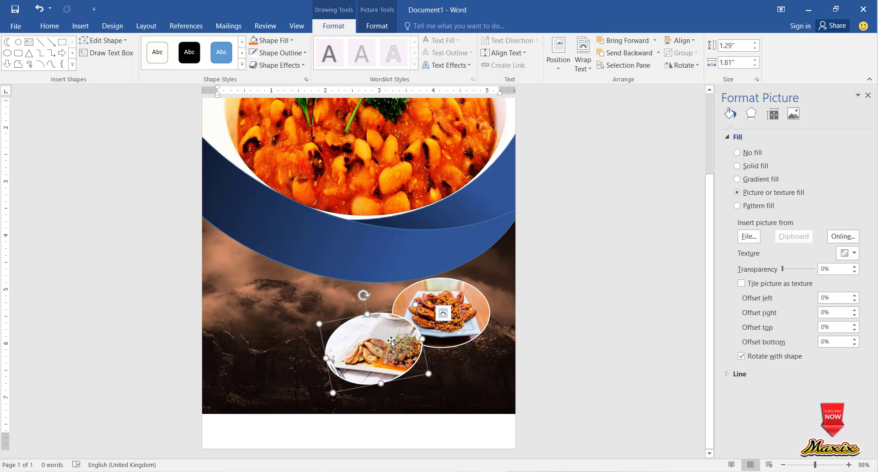
Step: Place a copy of the tilted oval to the right, filled with the red-red stew photo and resized
key("Right")
key("Right")
key("Down")
key("Down")
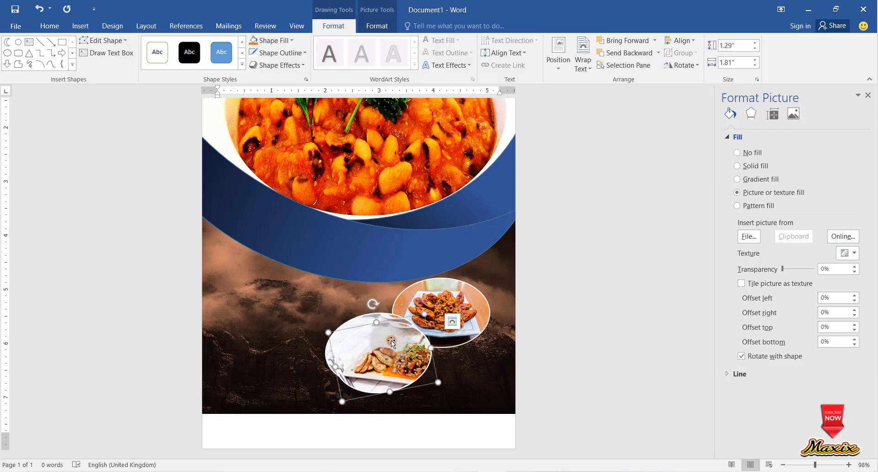
left_click_drag(391, 340, 454, 339)
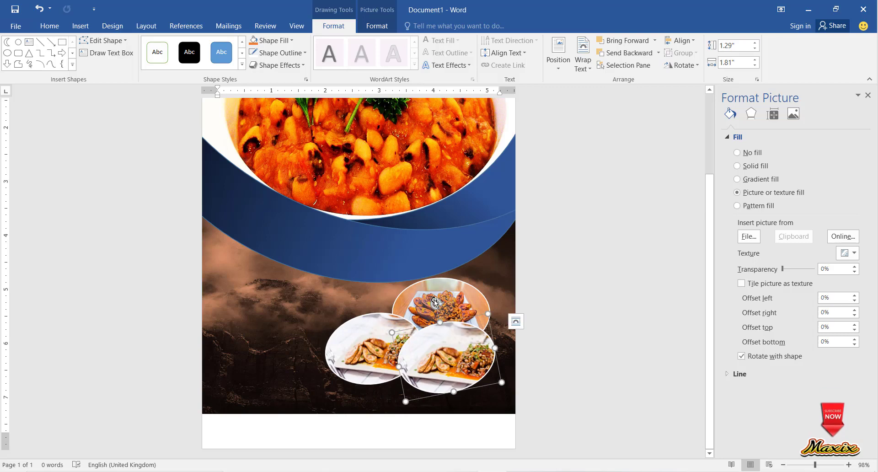
left_click(280, 40)
left_click(300, 167)
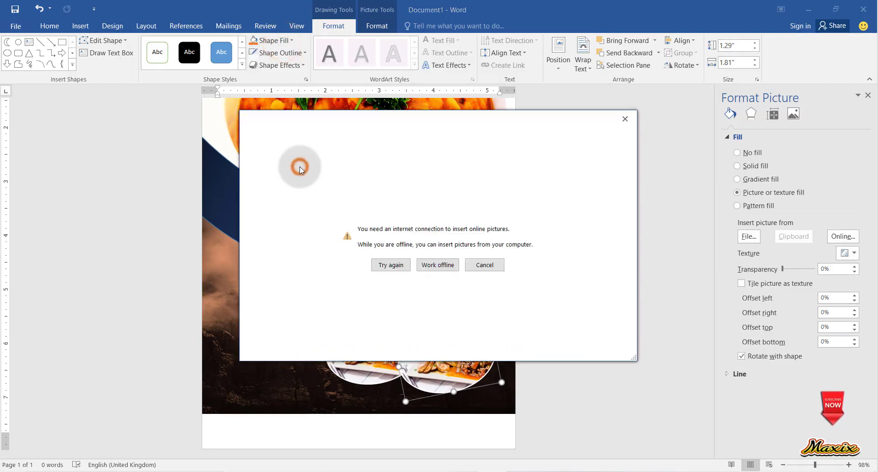
left_click(423, 262)
left_click(194, 183)
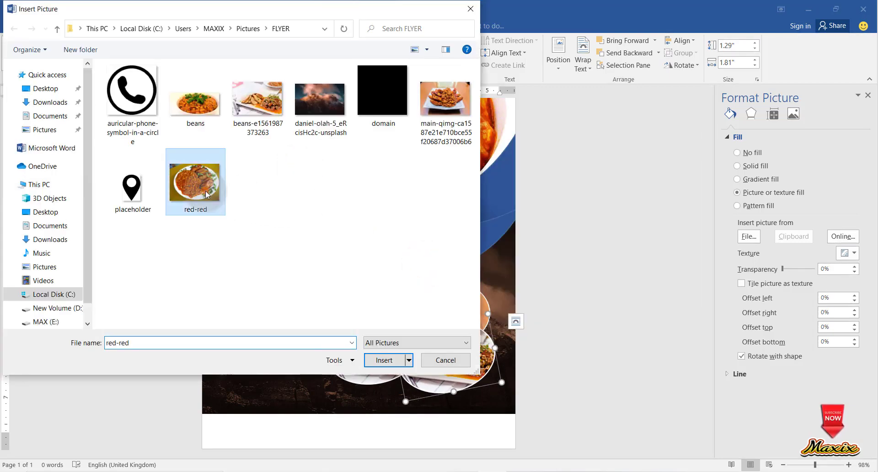
left_click(383, 360)
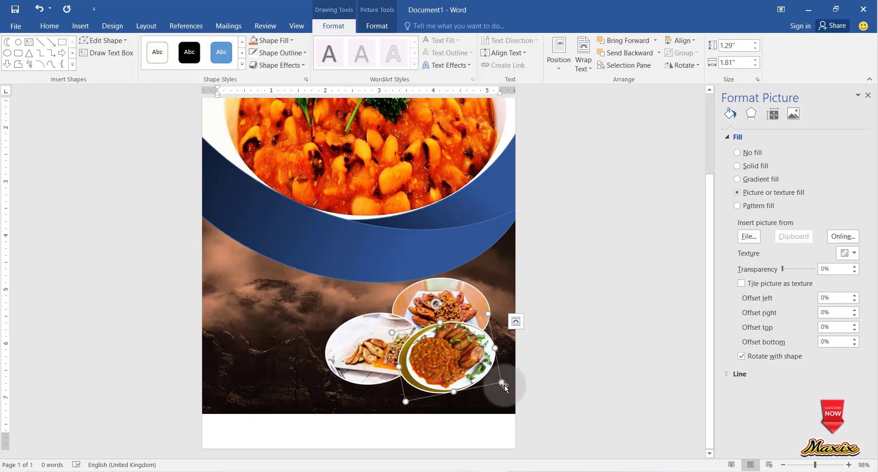
left_click_drag(501, 381, 480, 378)
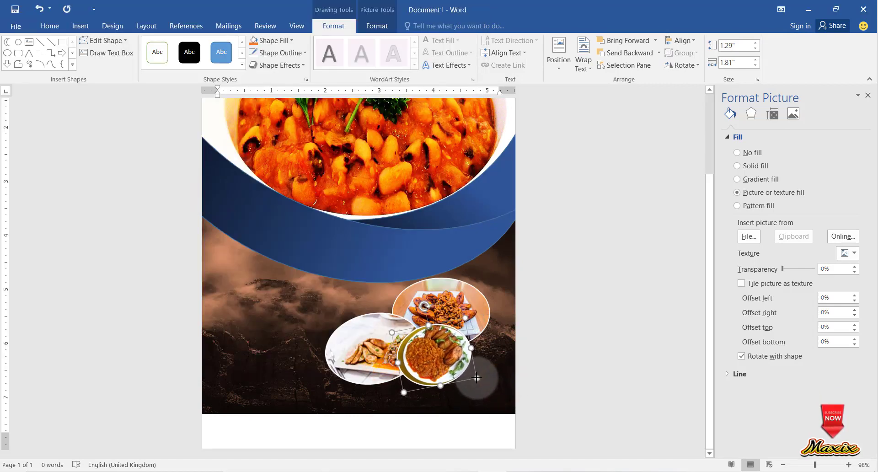
left_click_drag(436, 357, 444, 362)
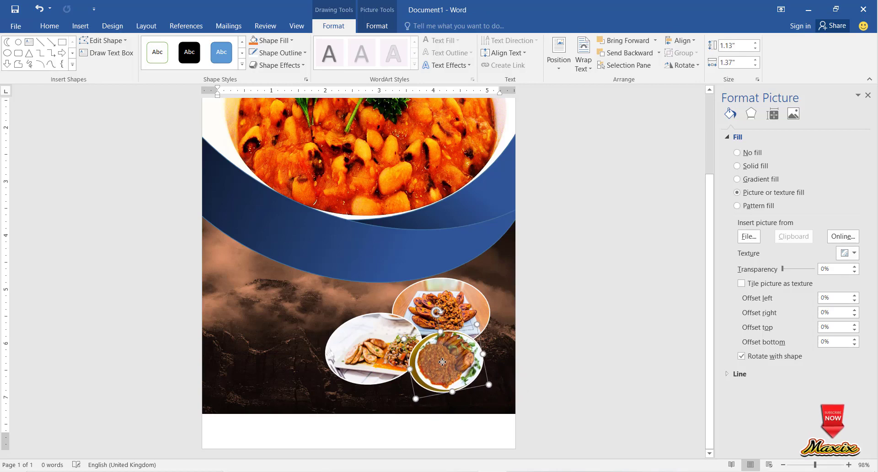
left_click_drag(491, 385, 465, 372)
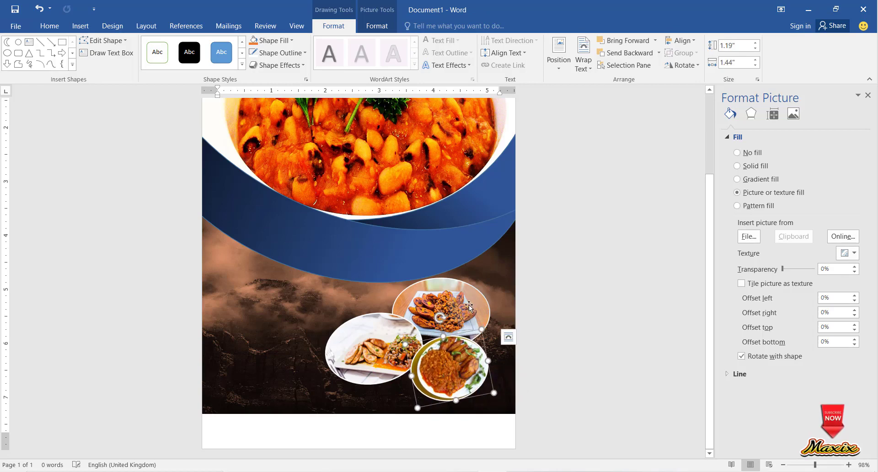
Step: Enlarge the upper food oval slightly and nudge it left and down
left_click(483, 313)
mouse_move(490, 277)
left_mouse_down()
mouse_move(497, 272)
mouse_move(470, 293)
left_mouse_up()
key("Left")
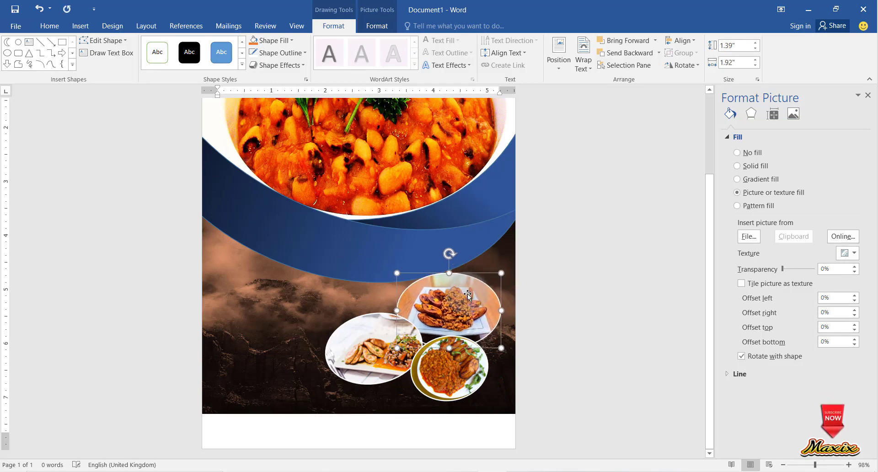
key("Left")
key("Left")
key("Down")
key("Down")
key("Down")
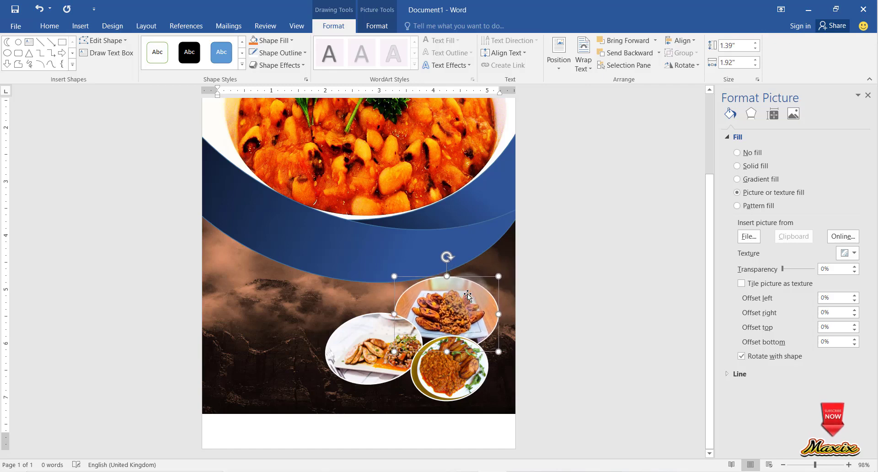
Step: Fine-tune the red-red and left ovals' positions so the three overlap in a cluster
left_click(442, 344)
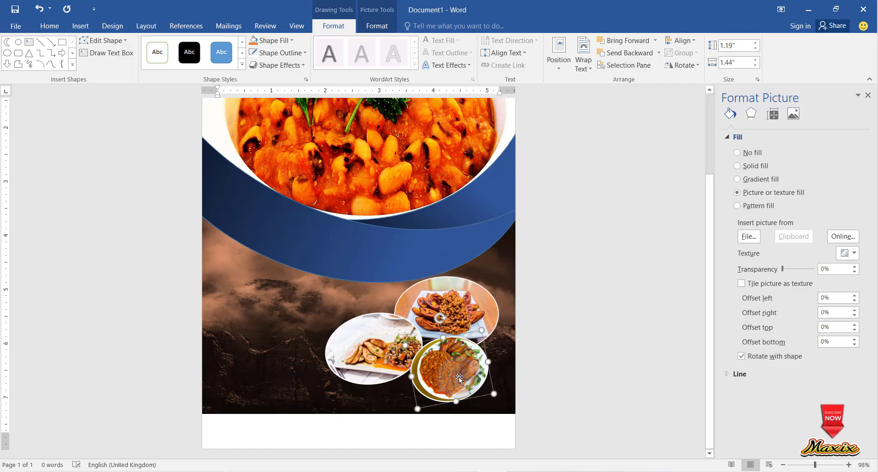
left_click_drag(459, 377, 458, 376)
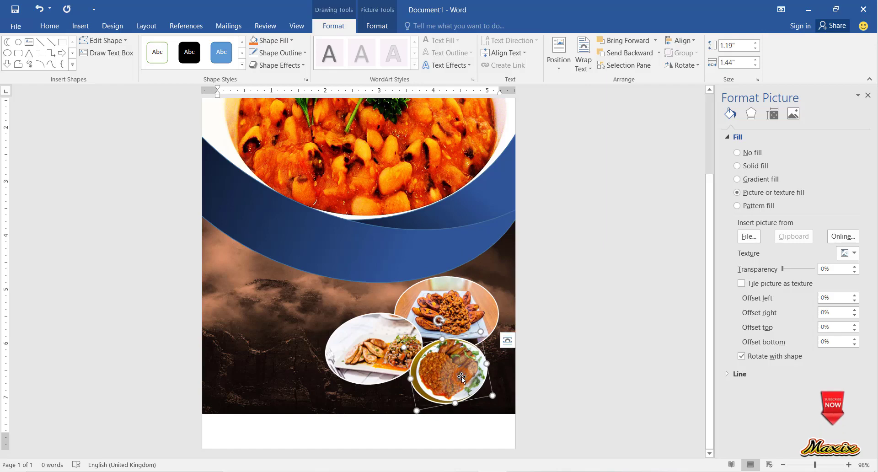
key("Right")
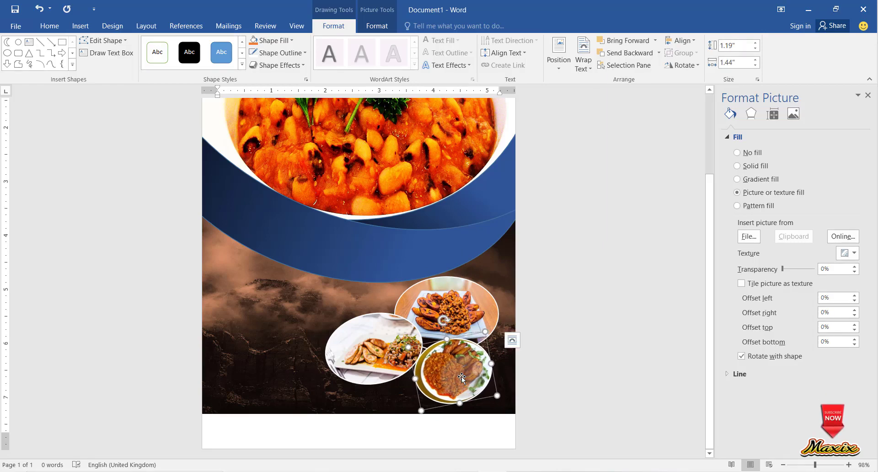
left_click(389, 363)
left_click_drag(389, 363, 396, 371)
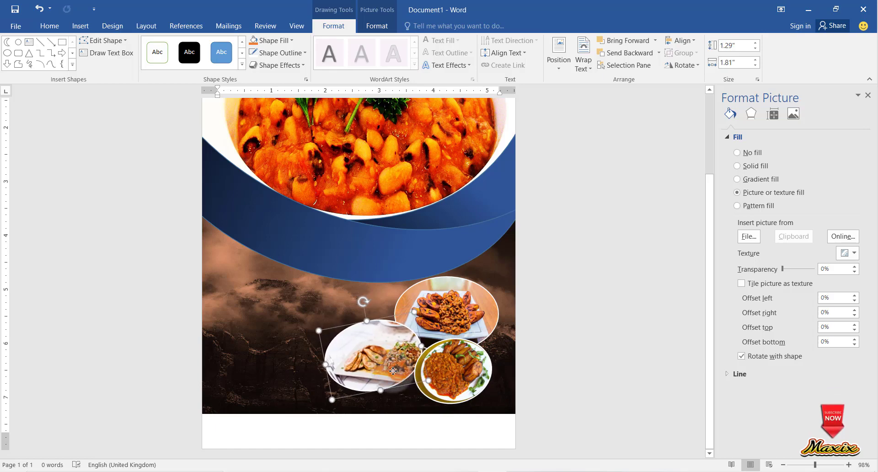
left_click(455, 372)
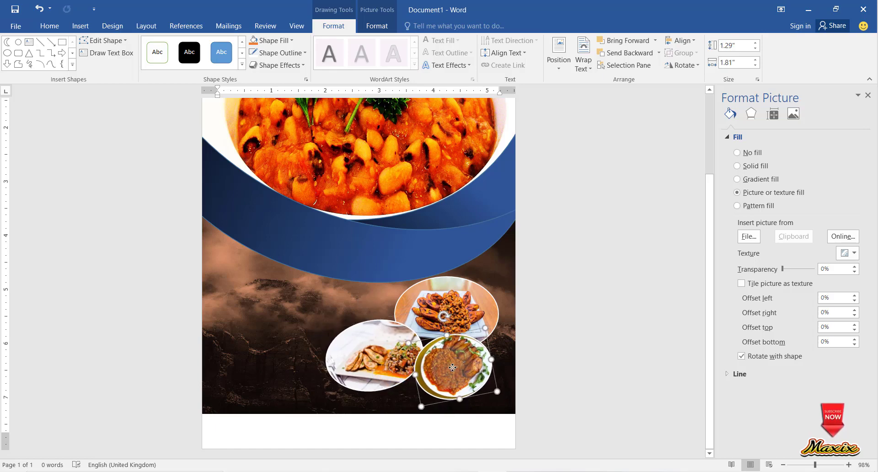
left_click_drag(455, 372, 452, 367)
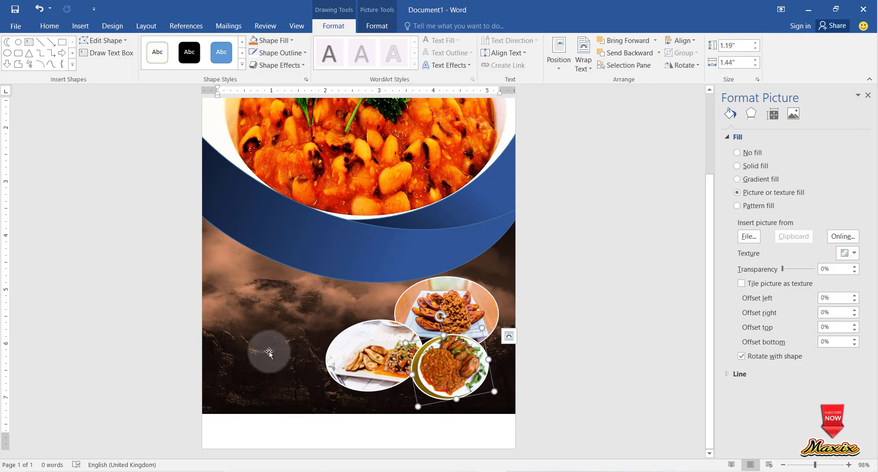
left_click(283, 335)
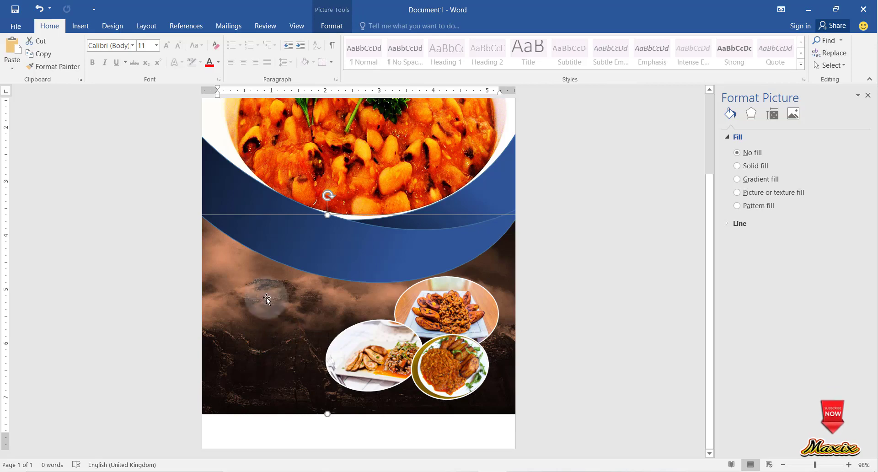
Step: Draw a wide custom text box across the lower part of the page
left_click(76, 26)
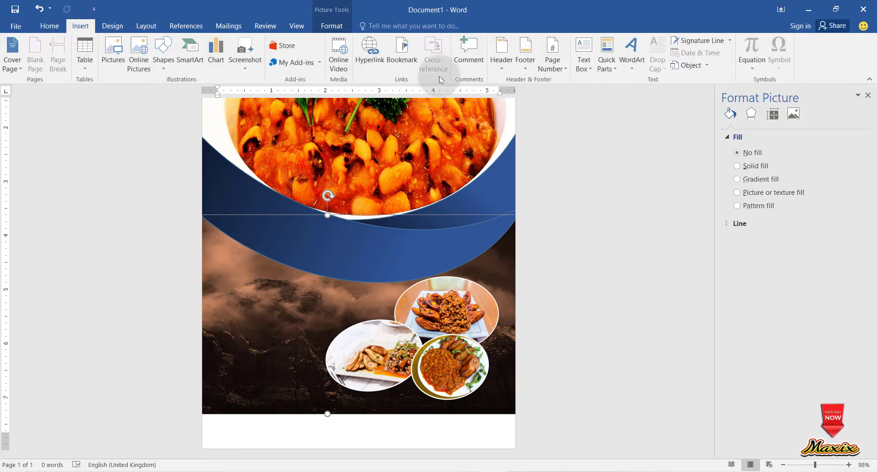
left_click(578, 68)
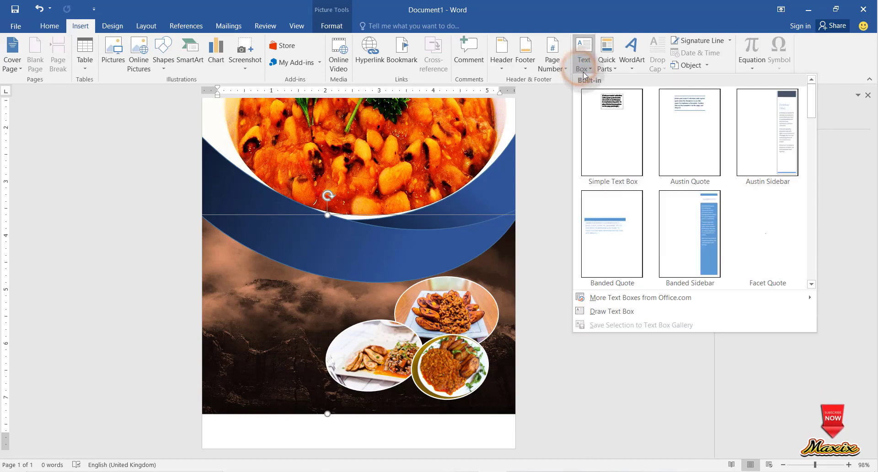
left_click(627, 309)
left_click_drag(224, 276, 513, 381)
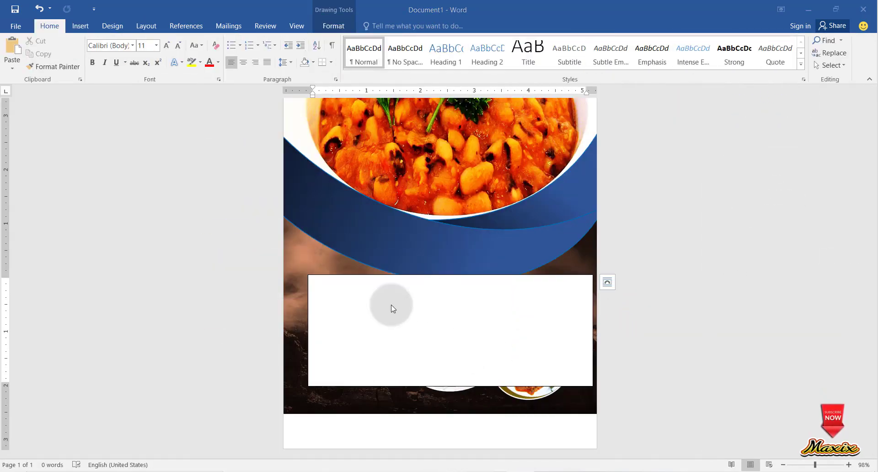
Step: Type 'We serve our customers with the finest delicacies at affordable prices' into the box
left_click(321, 283)
type("W")
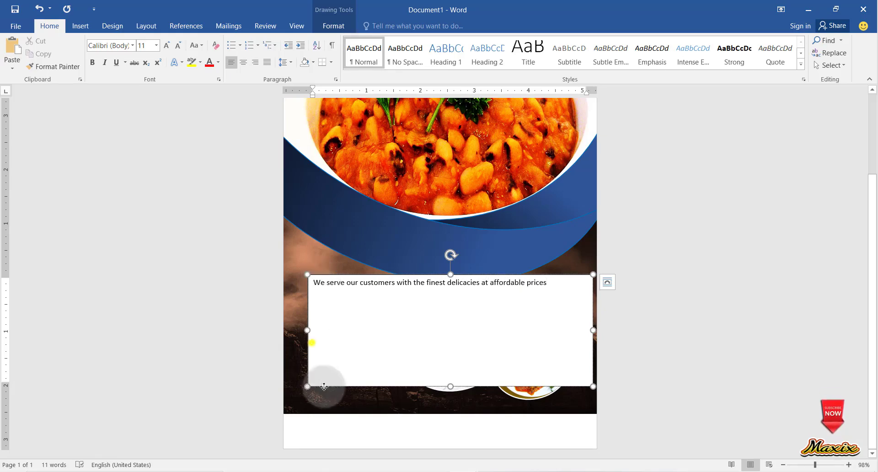
right_click(311, 343)
Step: Format the whole tagline as bold Agency FB at 18 pt
left_click(487, 320)
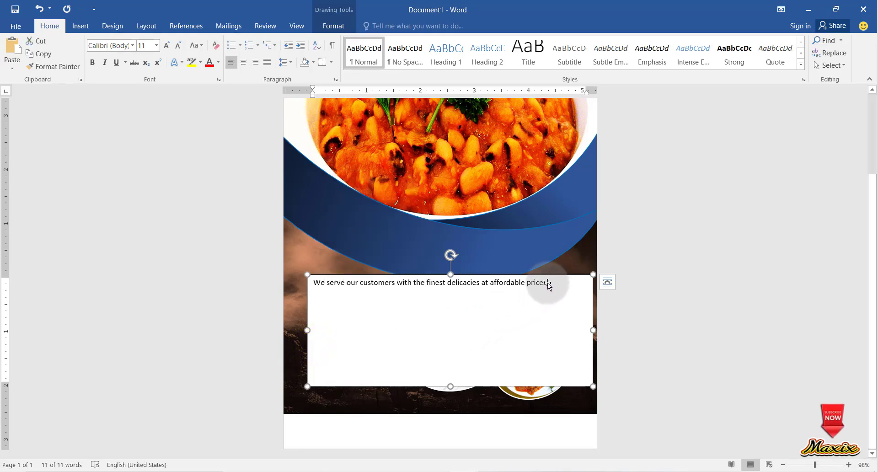
left_click_drag(547, 282, 280, 282)
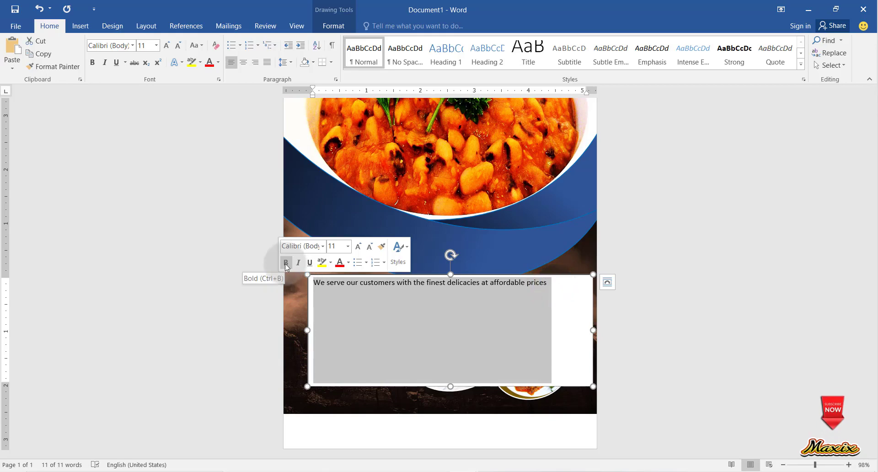
left_click(285, 262)
left_click(323, 247)
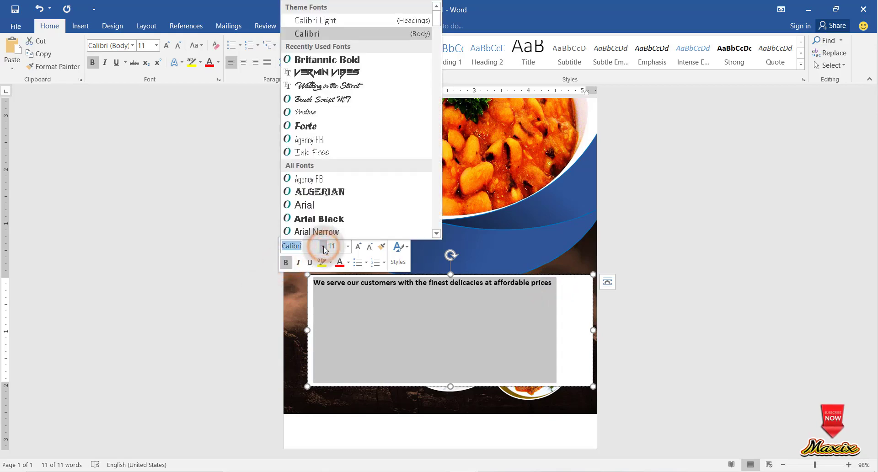
left_click(339, 138)
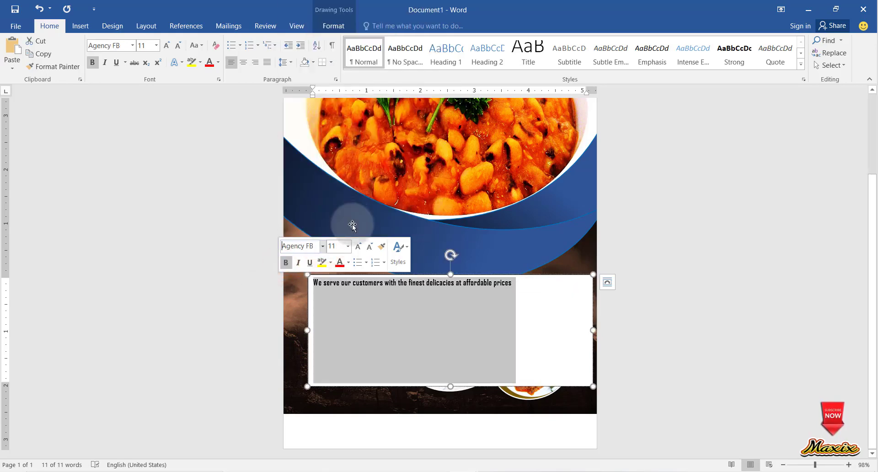
left_click(348, 247)
left_click(339, 335)
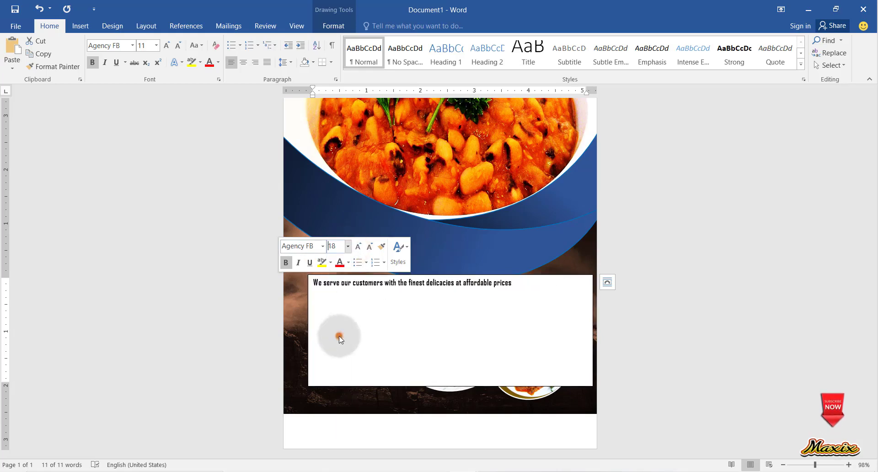
left_click(333, 26)
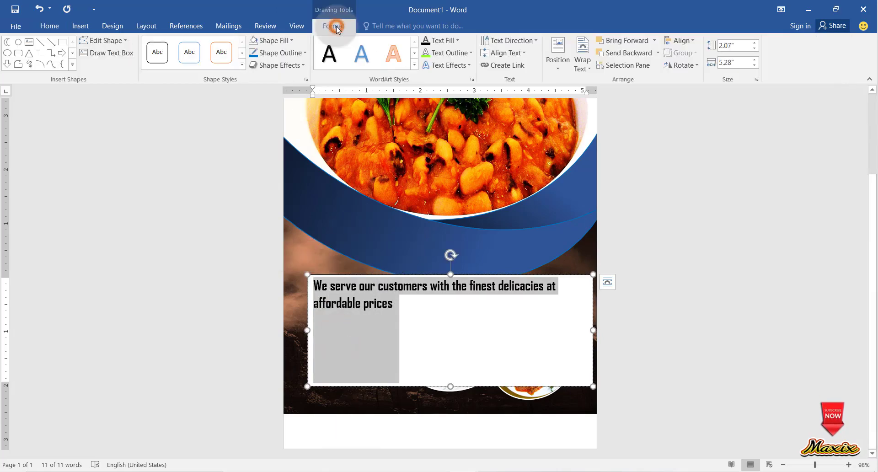
Step: Give the tagline box no fill and no outline, and make the text white
left_click(281, 42)
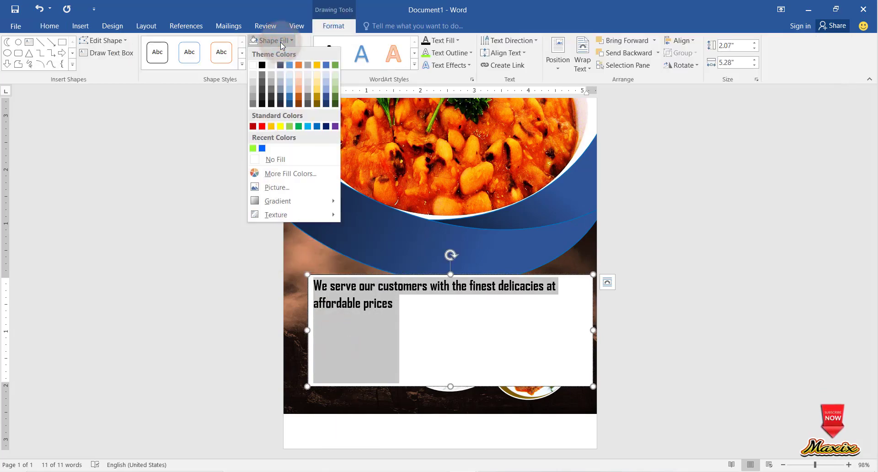
left_click(281, 157)
left_click(277, 53)
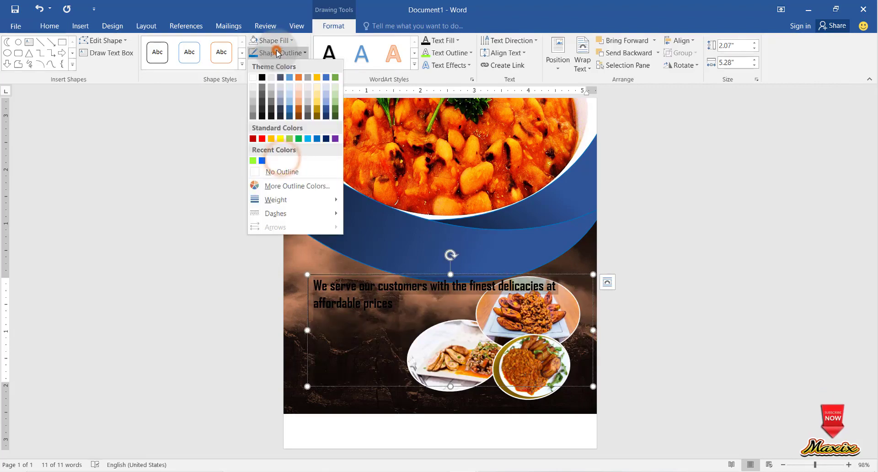
left_click(292, 173)
left_click(446, 41)
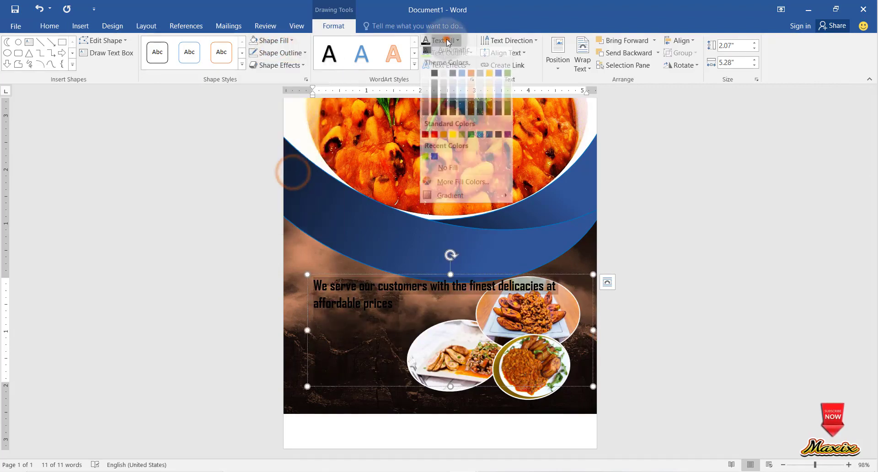
left_click(426, 77)
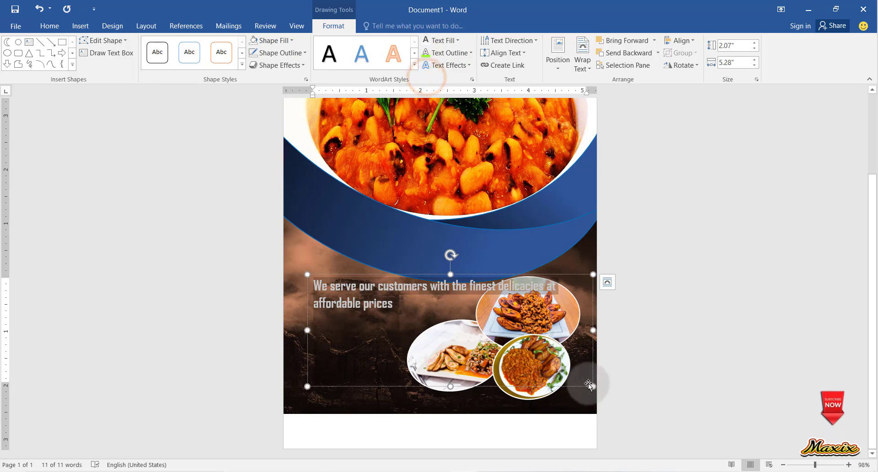
Step: Narrow the tagline box so the text rewraps and shift it left
mouse_move(592, 387)
left_mouse_down()
mouse_move(531, 362)
mouse_move(491, 325)
left_mouse_up()
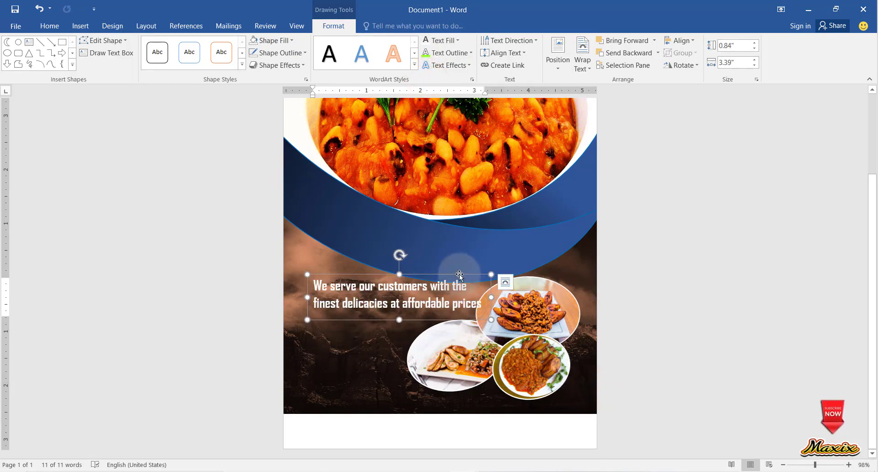
left_click_drag(457, 274, 444, 280)
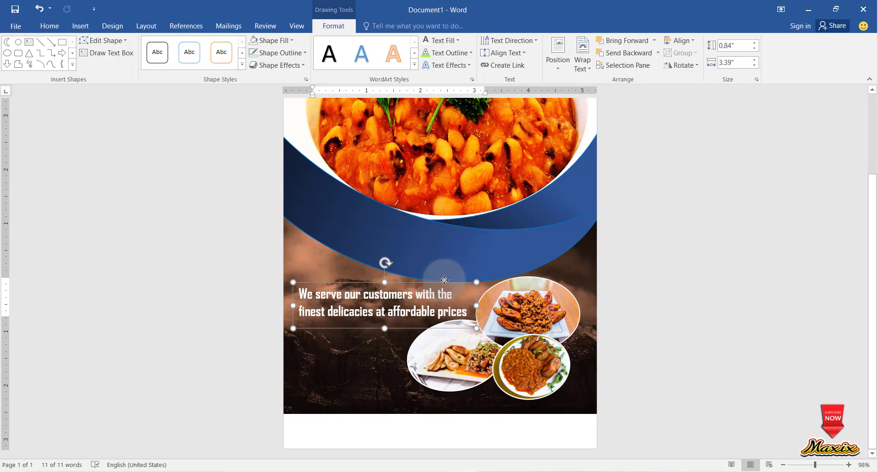
key("ctrl+z")
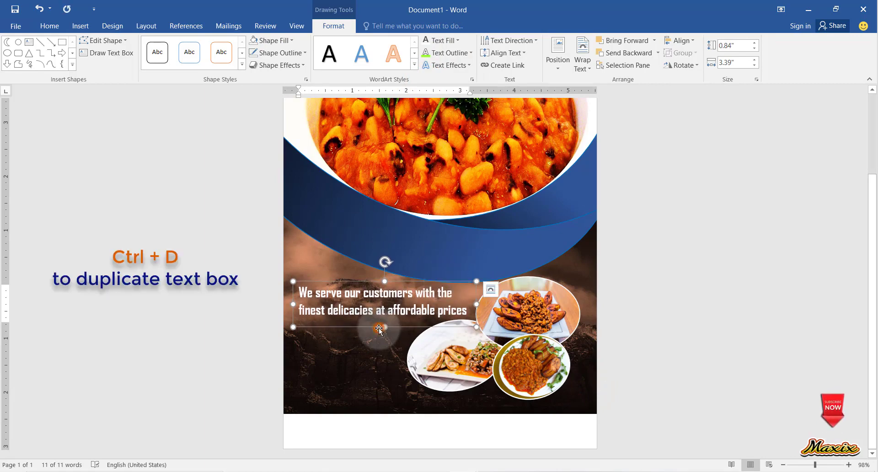
Step: Duplicate the tagline box below it, change its text to 'The President's Choice' in Pristina
key("ctrl+d")
mouse_move(379, 328)
left_mouse_down()
mouse_move(363, 370)
mouse_move(370, 373)
left_mouse_up()
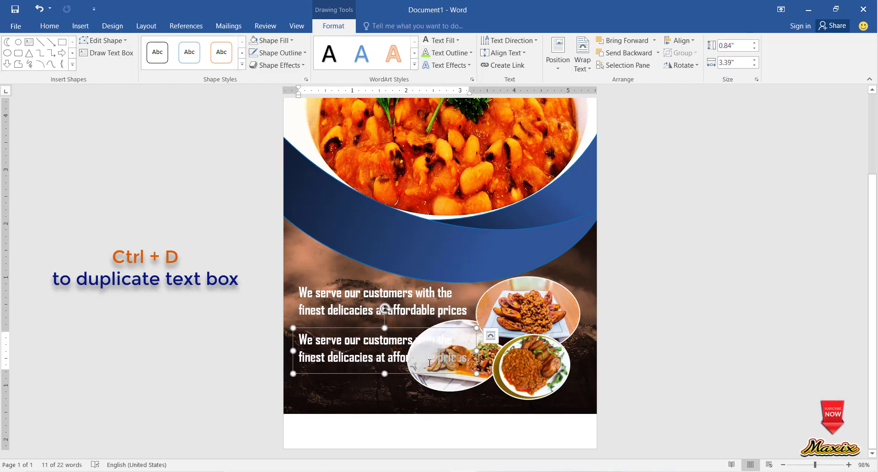
left_click_drag(469, 362, 301, 339)
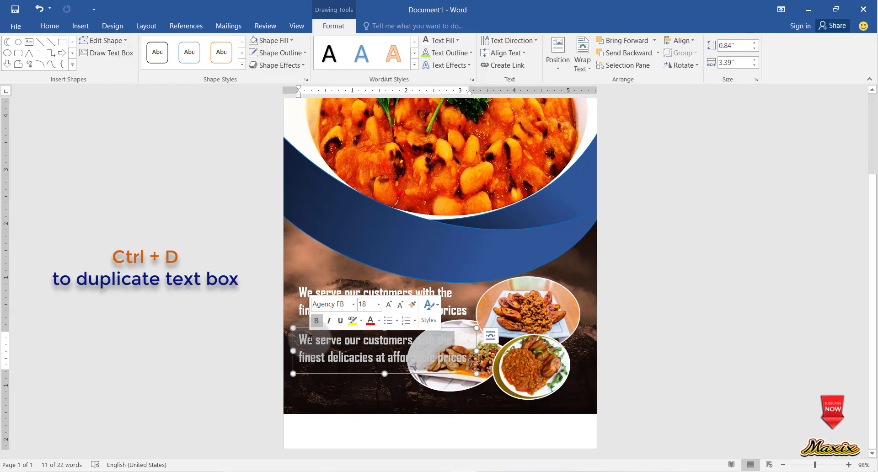
type("The President's Choice")
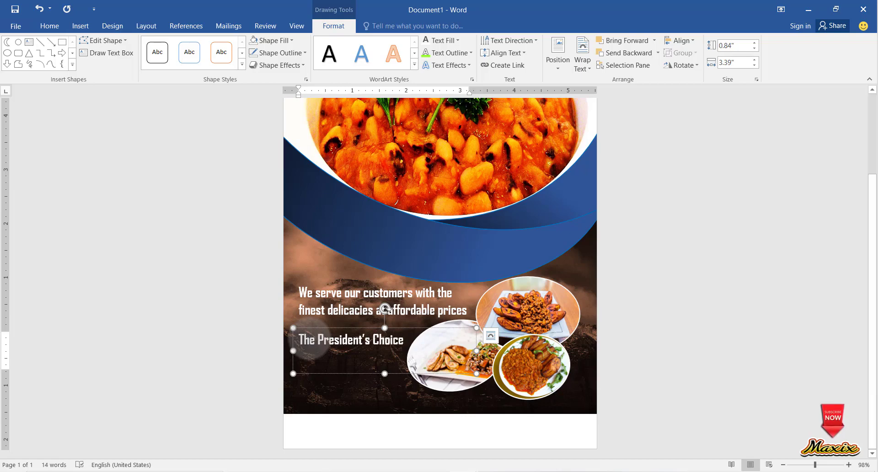
left_click_drag(404, 341, 282, 337)
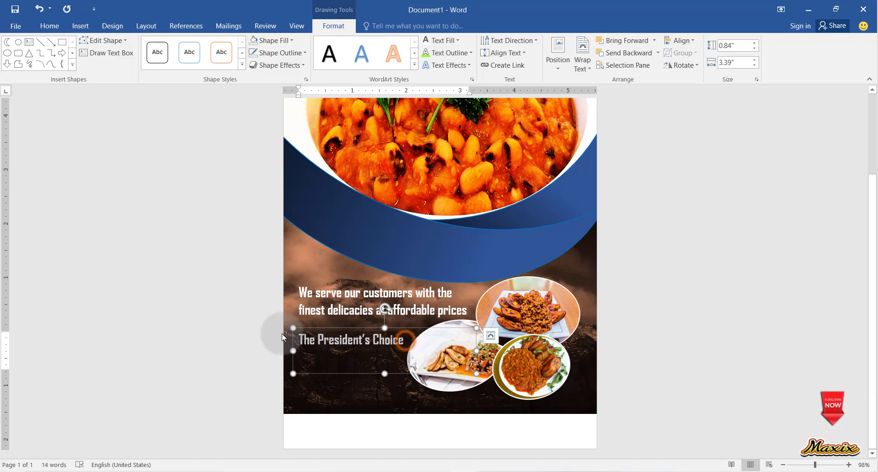
left_click(326, 300)
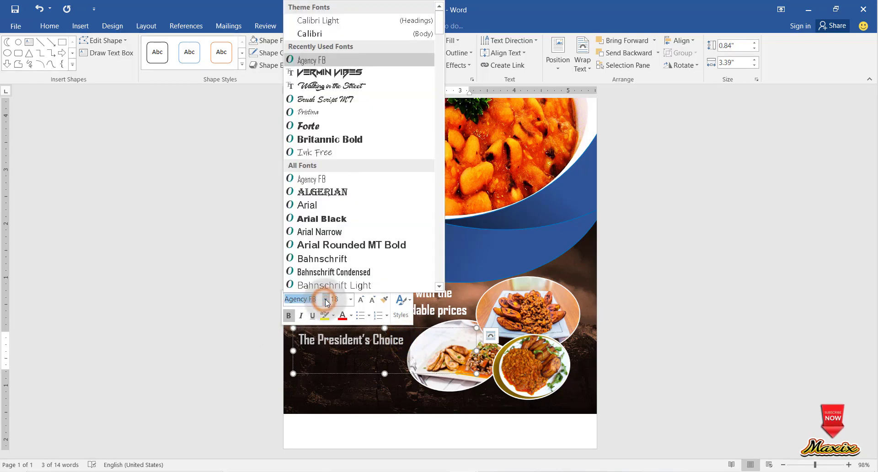
left_click(349, 111)
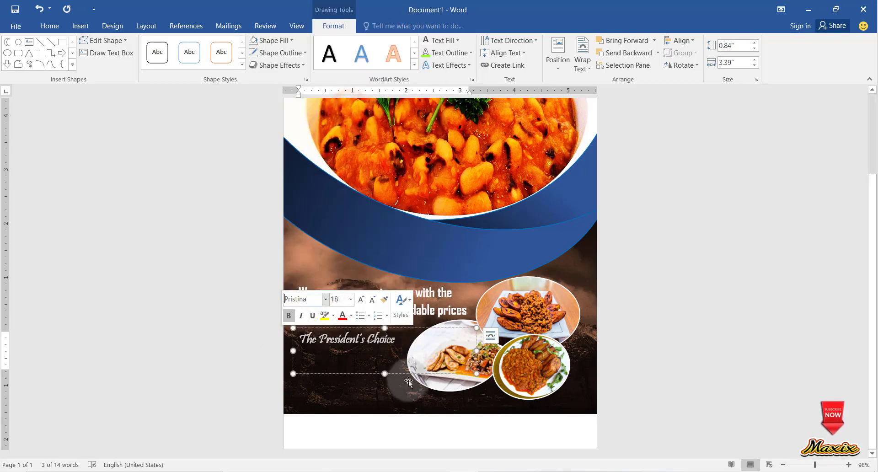
Step: Shrink the caption box to one line and move it toward the left page edge
left_click_drag(476, 373, 442, 353)
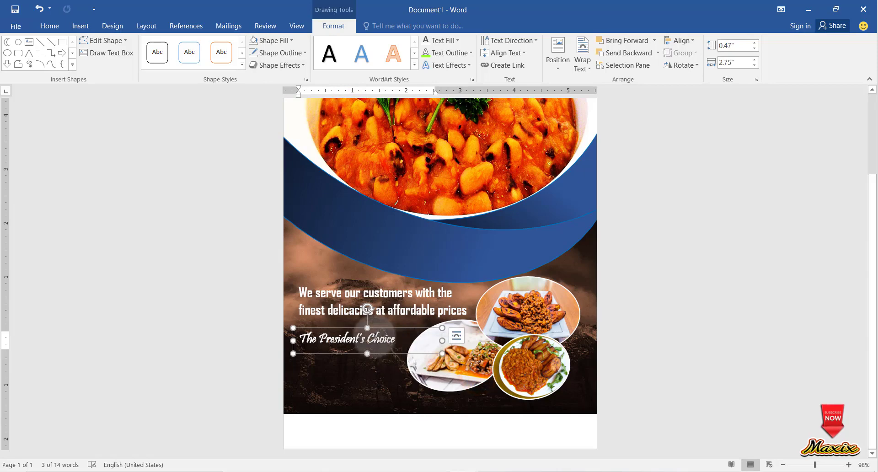
left_click_drag(374, 339, 369, 344)
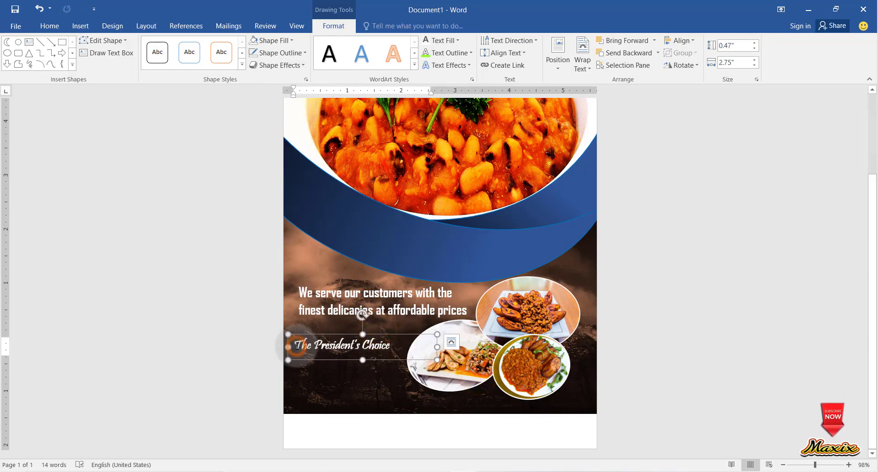
left_click_drag(334, 338, 327, 343)
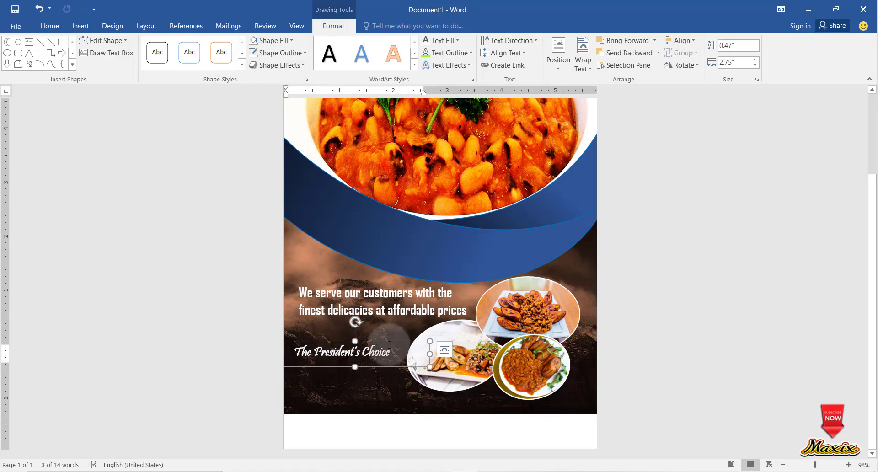
key("Up")
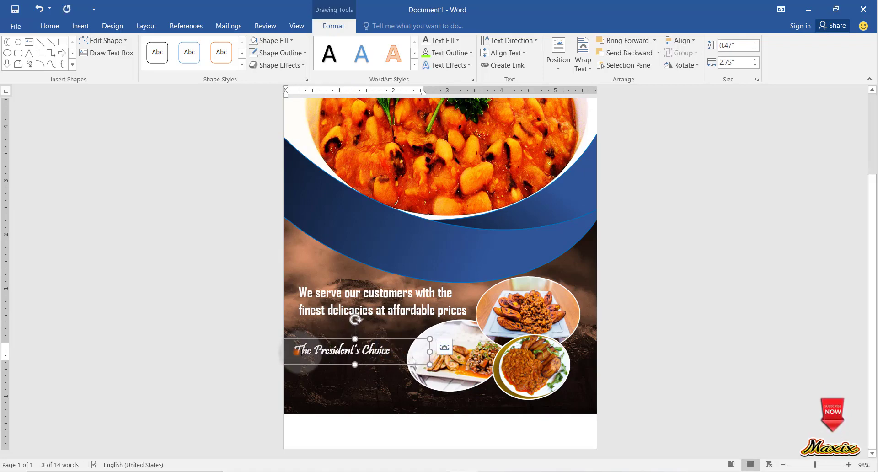
left_click(408, 361)
left_click(401, 340)
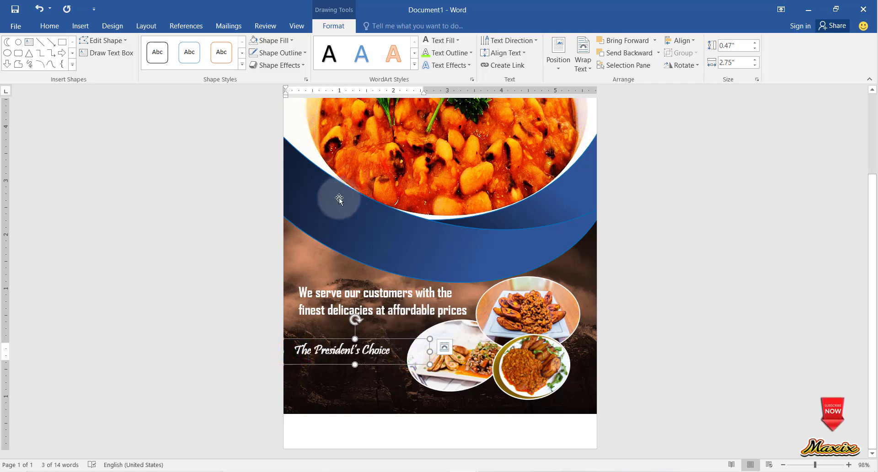
Step: Give the caption box a dark orange gradient fill
left_click(280, 40)
left_click(298, 96)
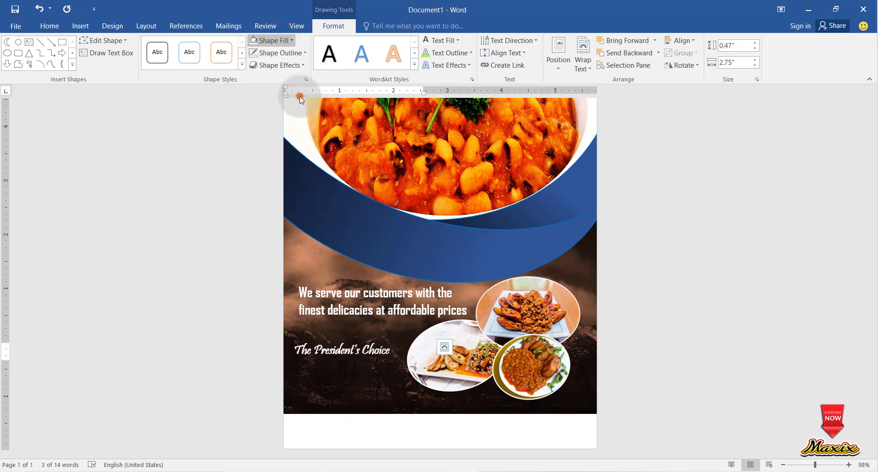
left_click(280, 41)
mouse_move(305, 201)
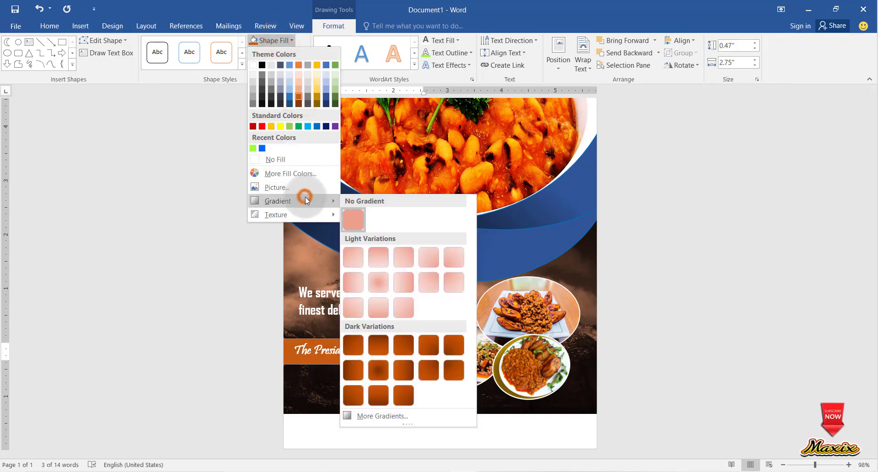
left_click(408, 353)
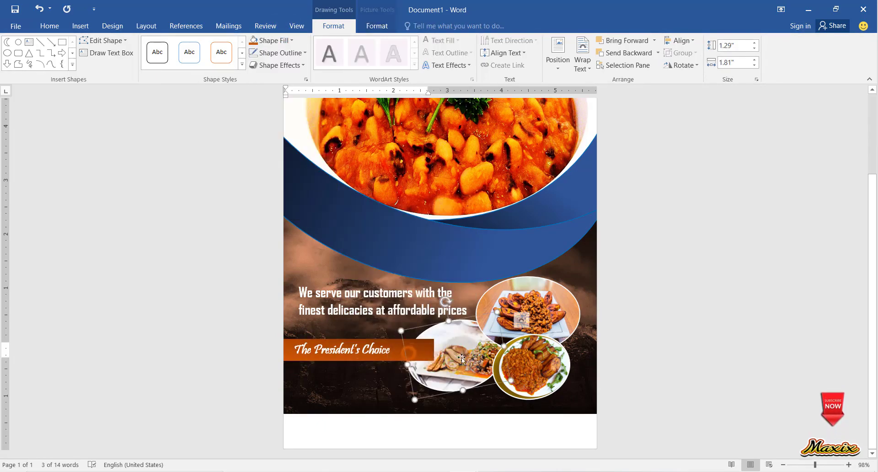
Step: Widen the banner to 3 inches and send it behind the plate photos
left_click_drag(437, 348, 444, 348)
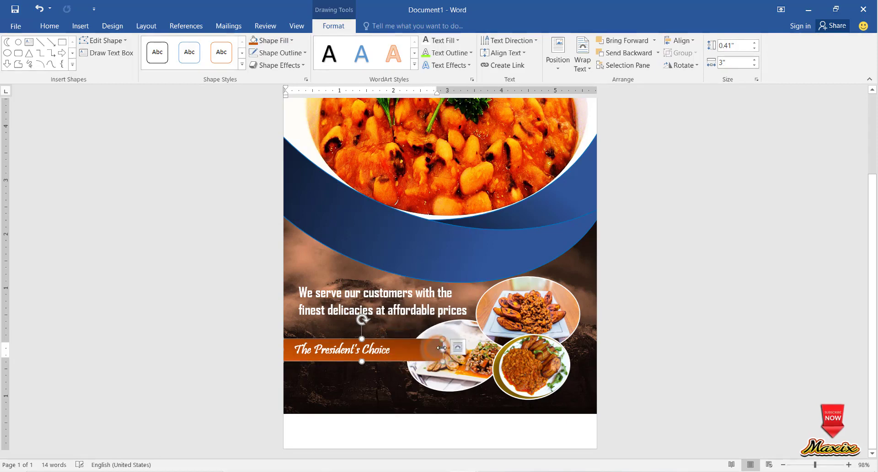
left_click(658, 53)
left_click(647, 69)
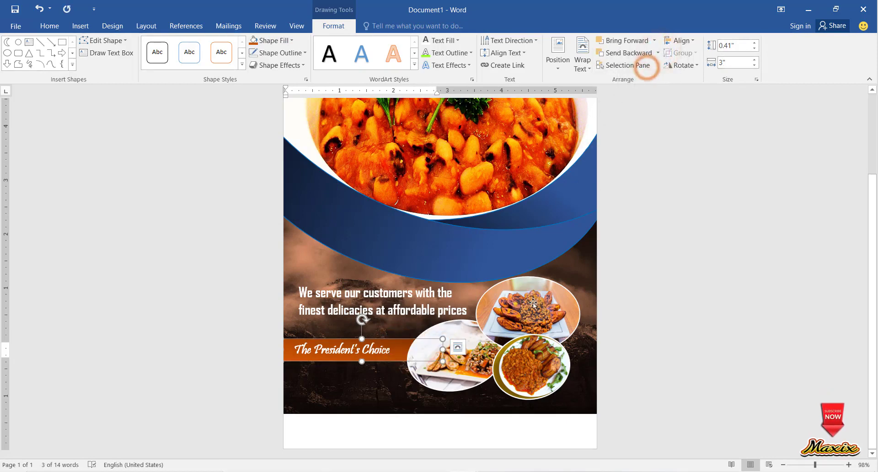
left_click(371, 375)
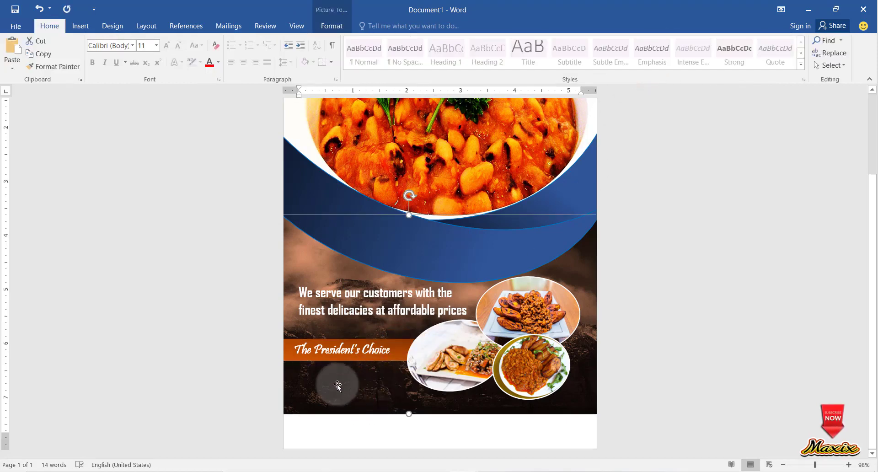
Step: Duplicate the tagline box below the banner and retype it as 'PLACE YOUR ORDER NOW!' in Britannic Bold
left_click(367, 323)
left_click(373, 326)
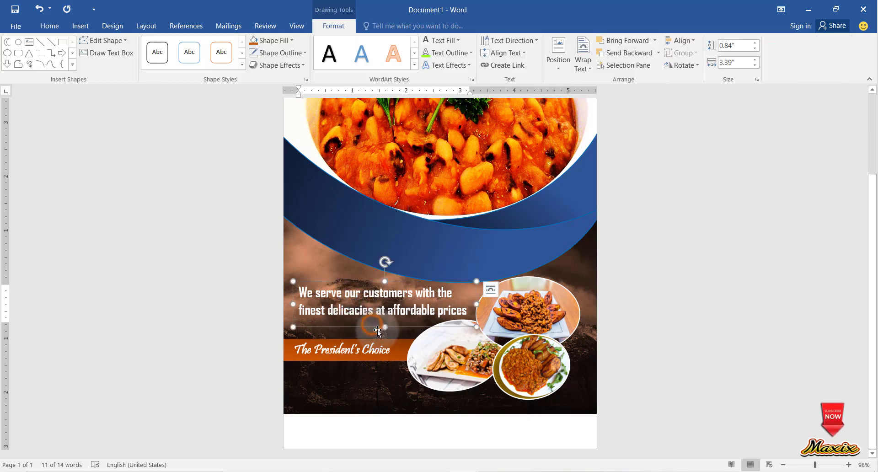
key("ctrl+d")
left_click_drag(385, 336, 454, 388)
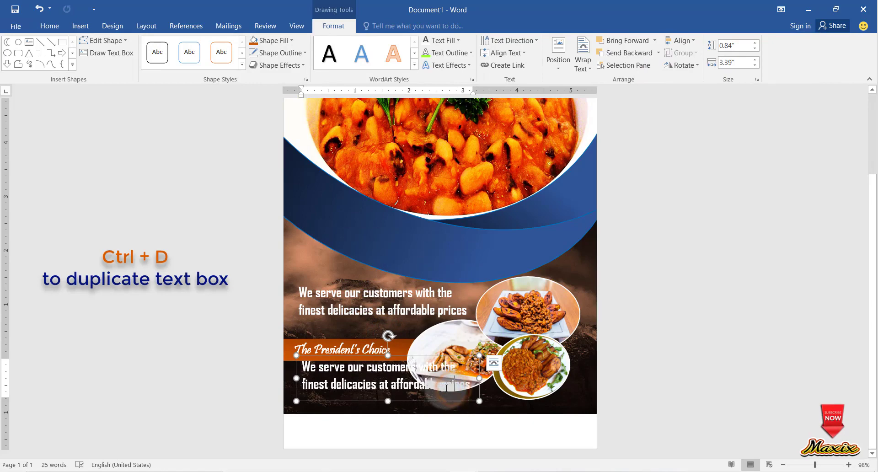
type("PLACE YOUR ORDER NO")
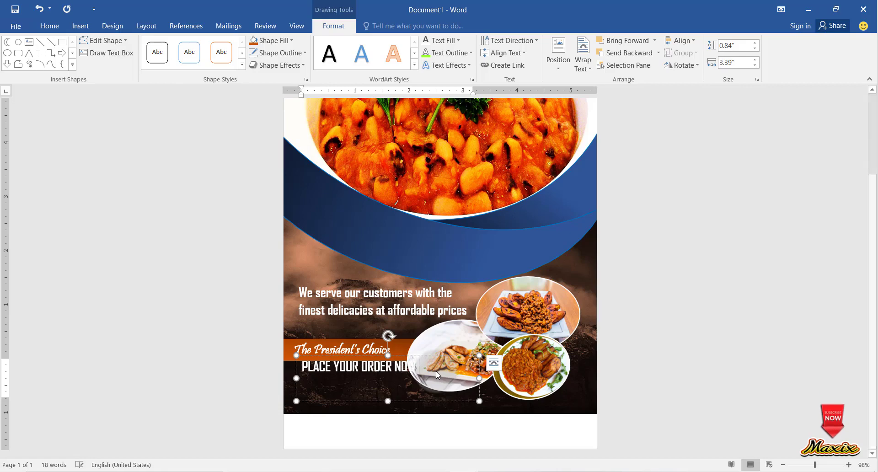
left_click_drag(412, 368, 284, 380)
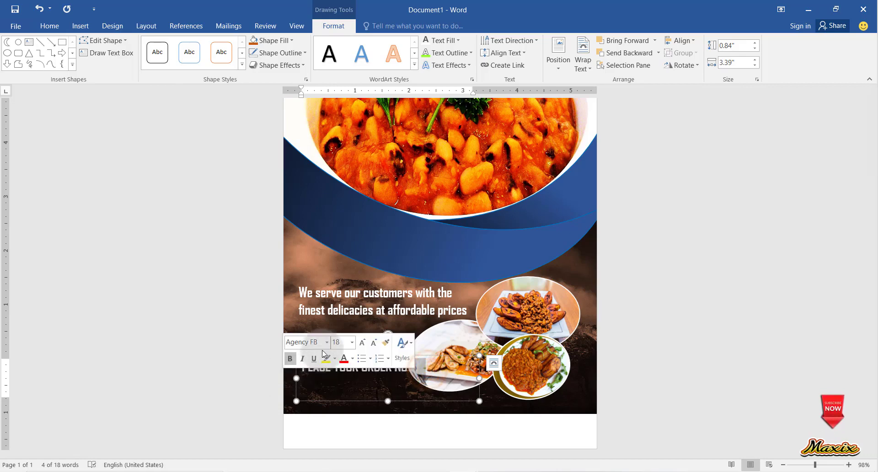
left_click(327, 342)
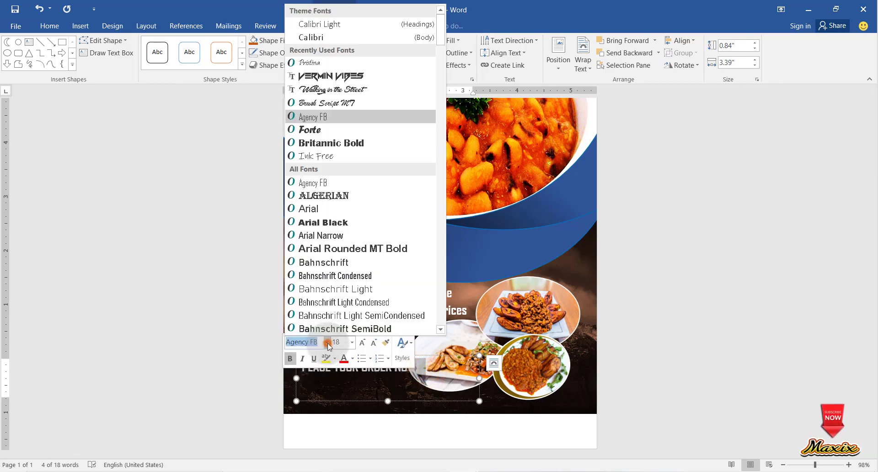
left_click(341, 139)
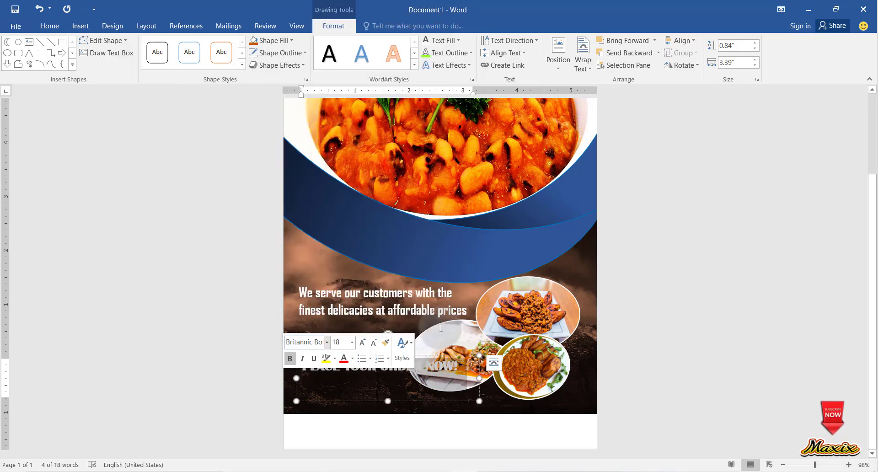
Step: Center the order text, adjust its line spacing, and shorten and lower its box
left_click(49, 26)
left_click(244, 64)
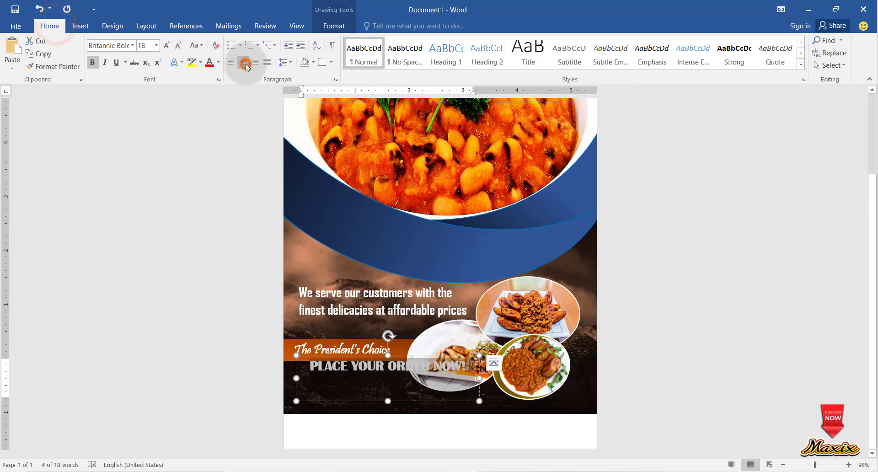
left_click(284, 62)
left_click(331, 179)
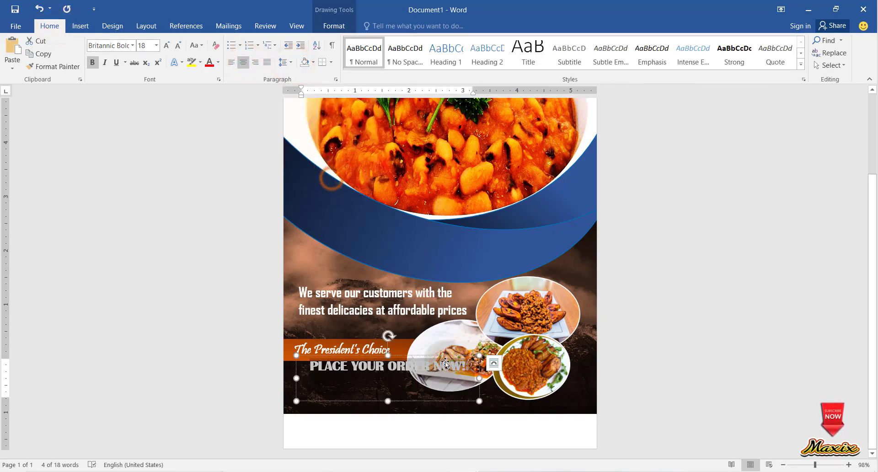
left_click(434, 369)
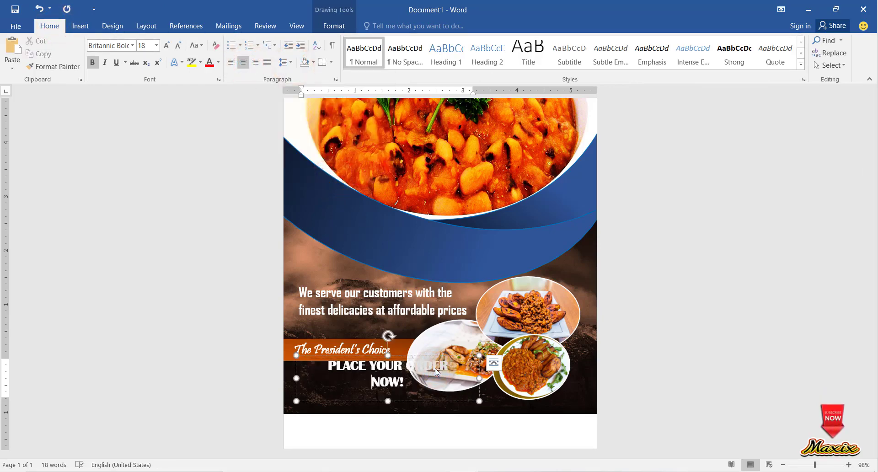
left_click_drag(387, 401, 388, 396)
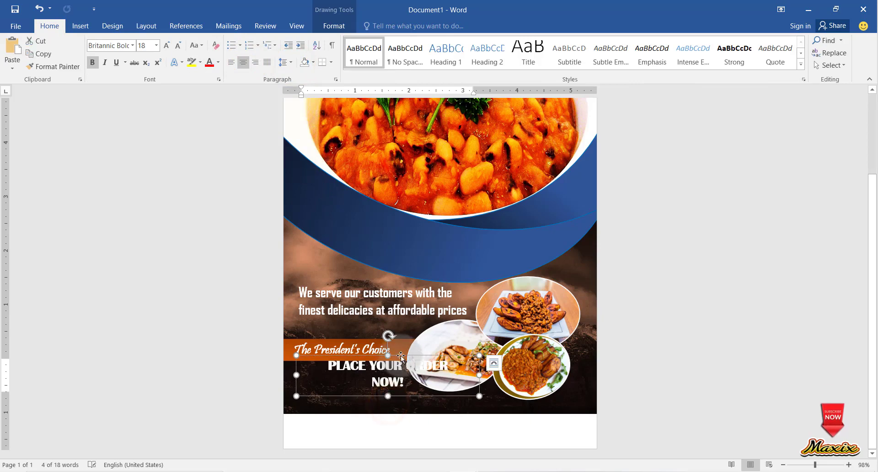
left_click_drag(401, 355, 366, 375)
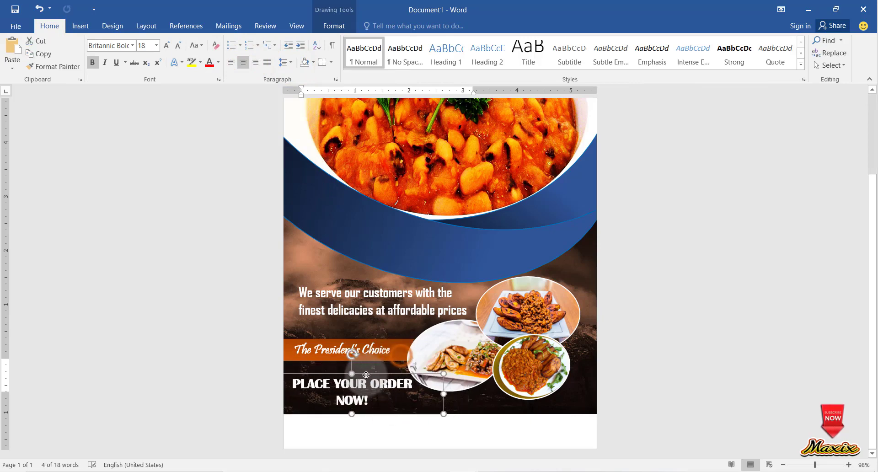
Step: Set the order text to 16 pt and enlarge 'NOW!' to 20 pt
left_click(390, 394)
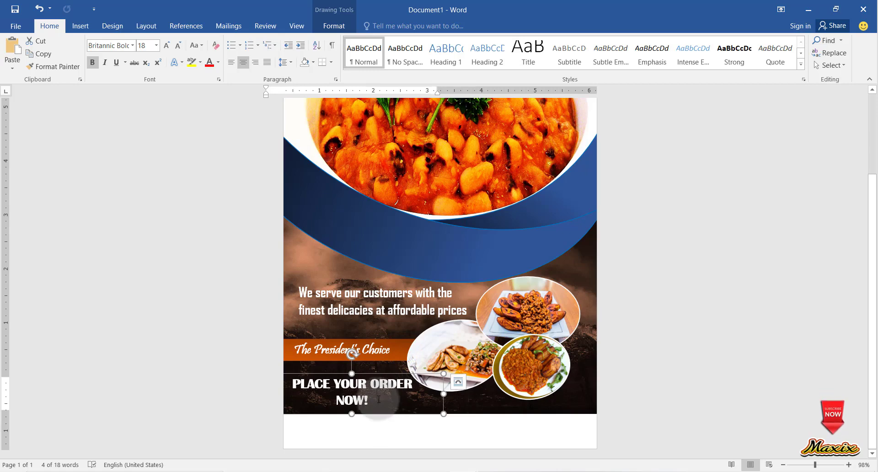
triple_click(385, 390)
left_click(374, 348)
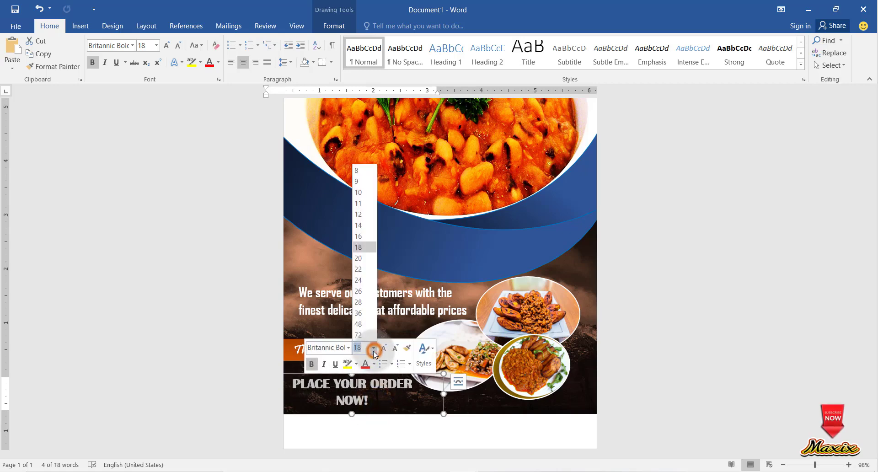
left_click(361, 238)
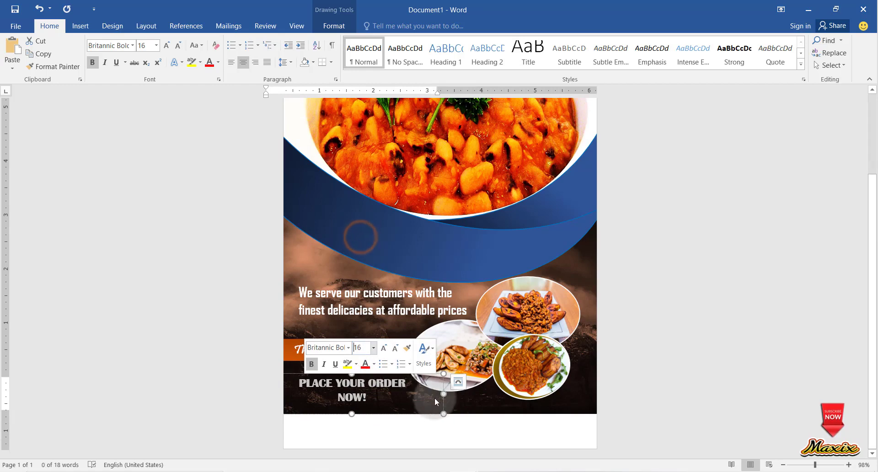
left_click_drag(397, 375, 396, 372)
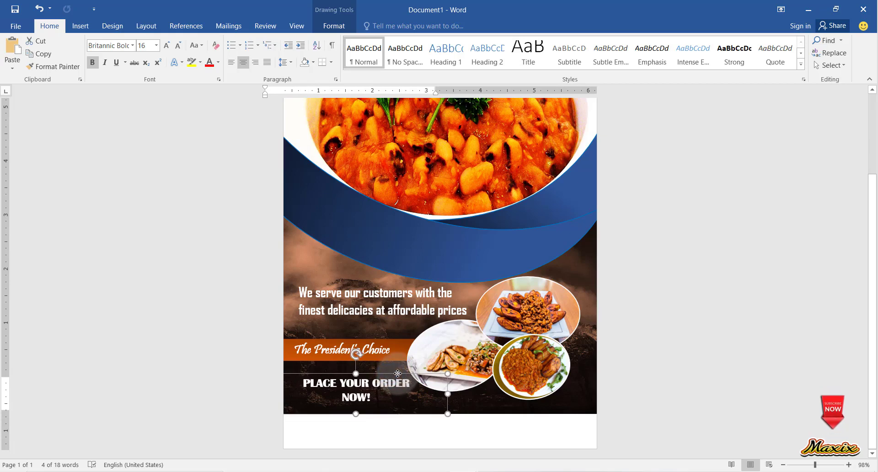
double_click(356, 398)
double_click(355, 398)
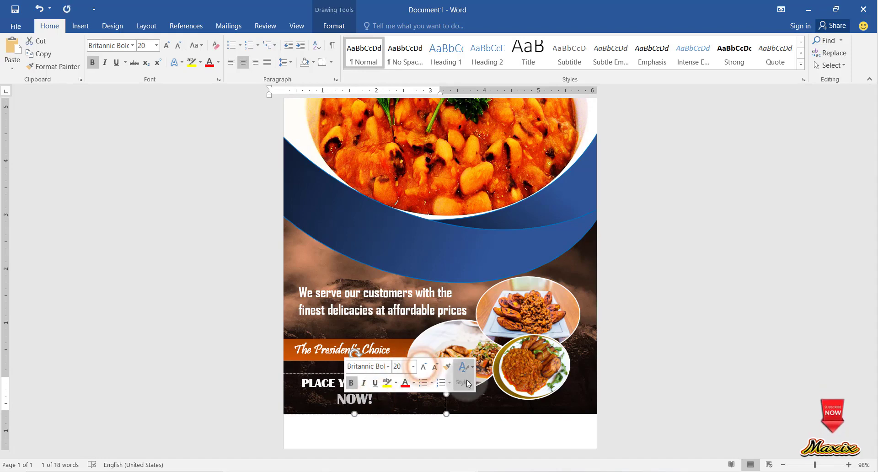
left_click(496, 405)
Step: Draw a thin rectangle across the bottom edge of the page
left_click(490, 440)
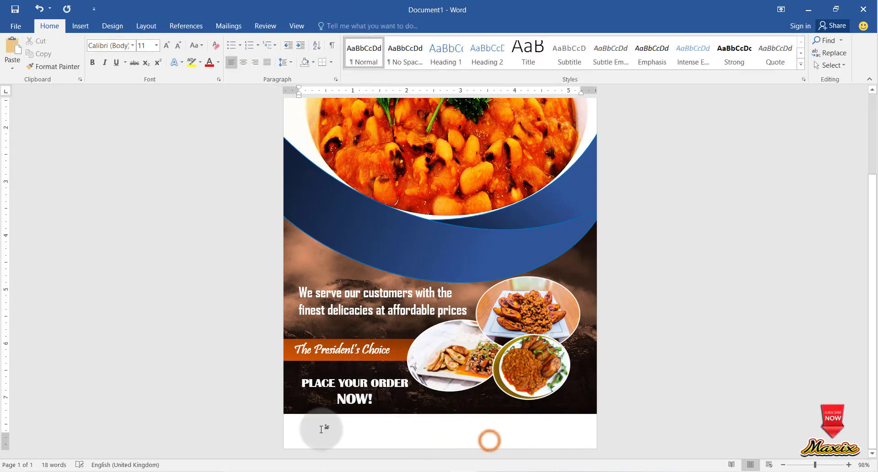
left_click(81, 23)
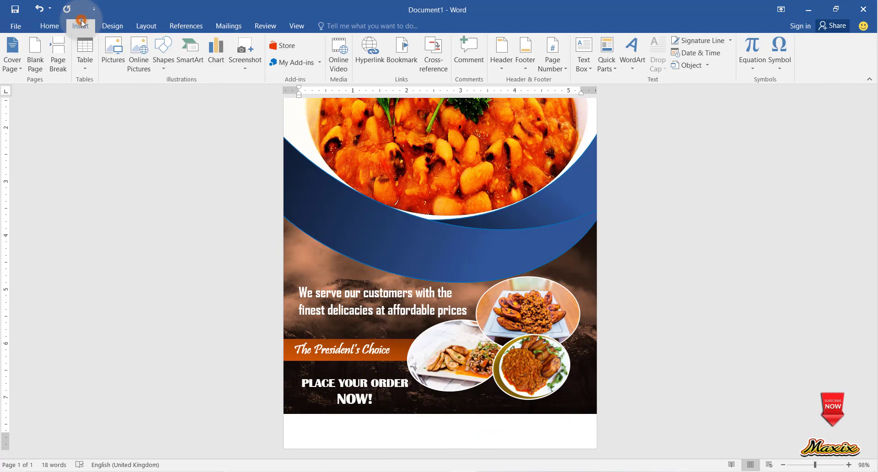
left_click(162, 54)
left_click(209, 93)
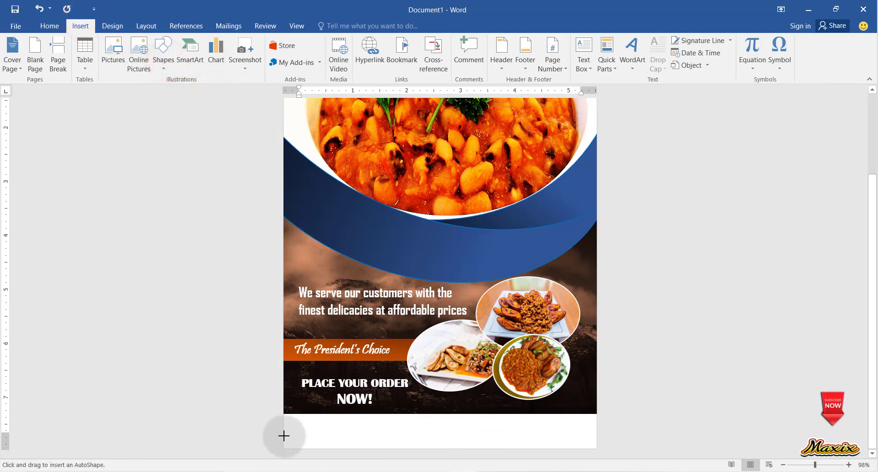
left_click_drag(283, 435, 597, 449)
left_click_drag(540, 442, 537, 442)
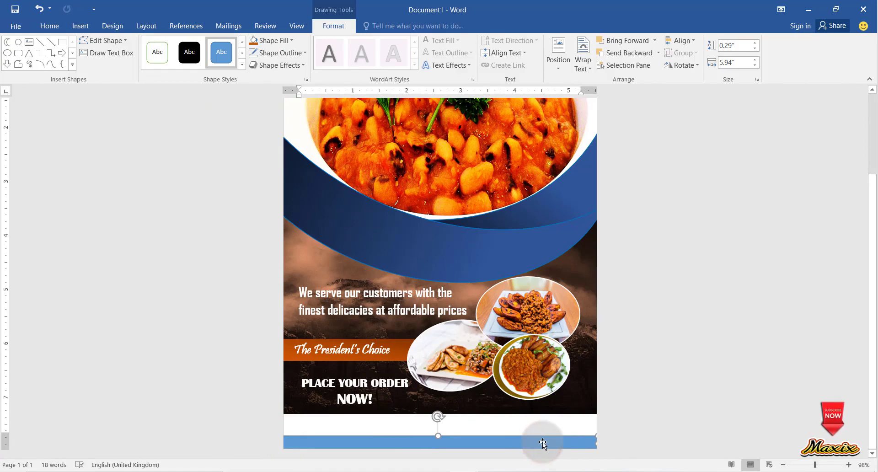
Step: Fill the bottom rectangle with a dark blue gradient
left_click(288, 41)
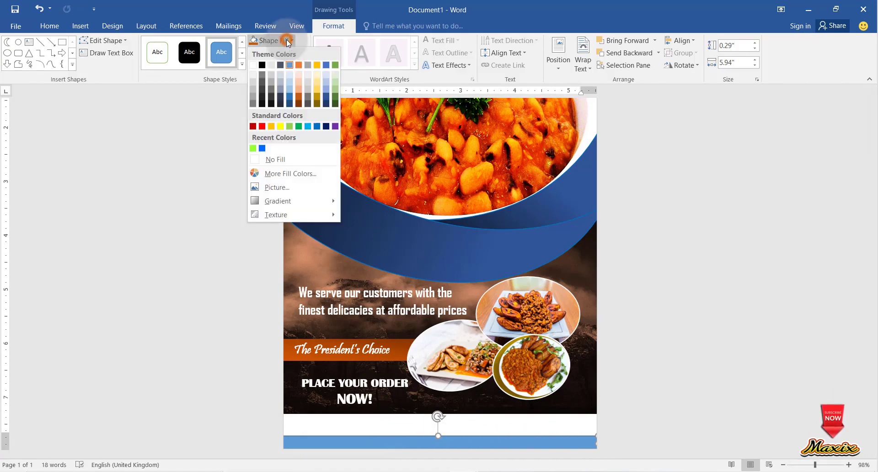
left_click(326, 94)
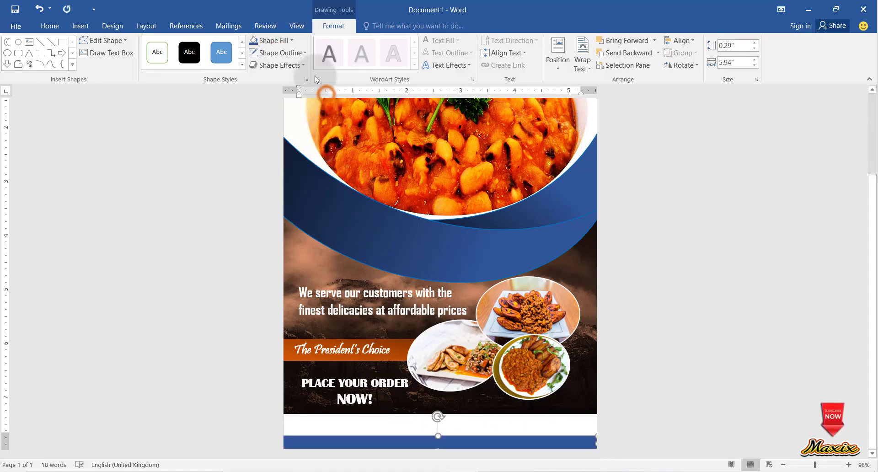
left_click(286, 40)
mouse_move(301, 201)
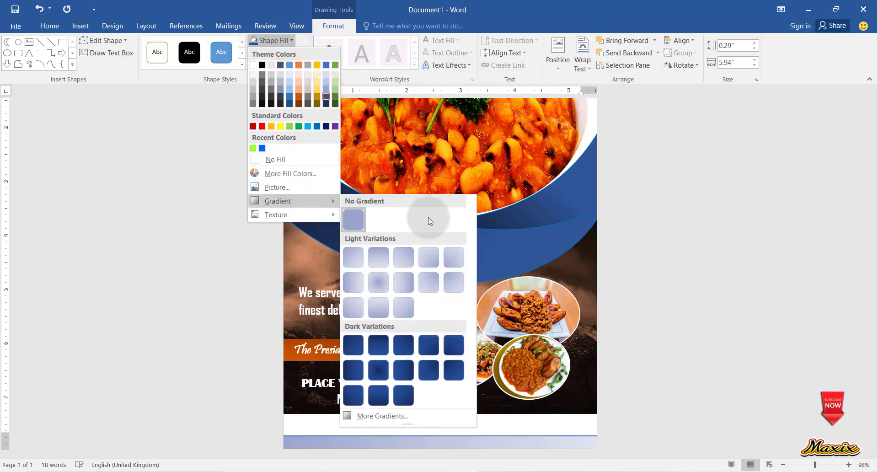
left_click(407, 347)
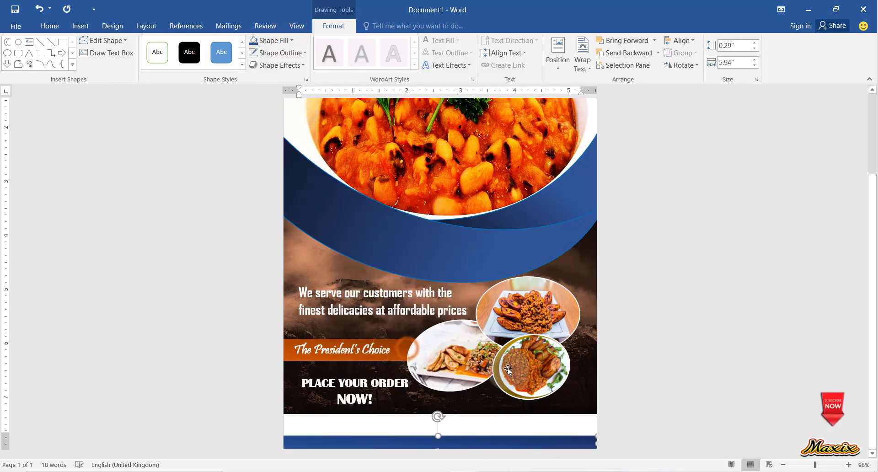
left_click(343, 421)
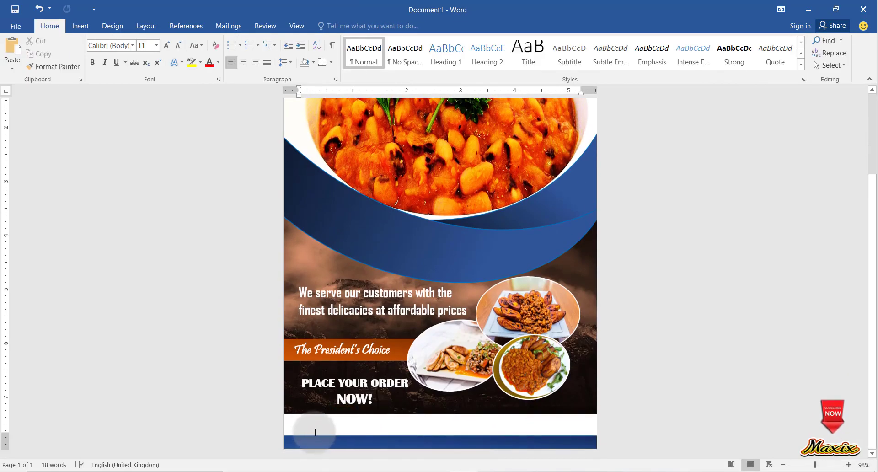
left_click(82, 26)
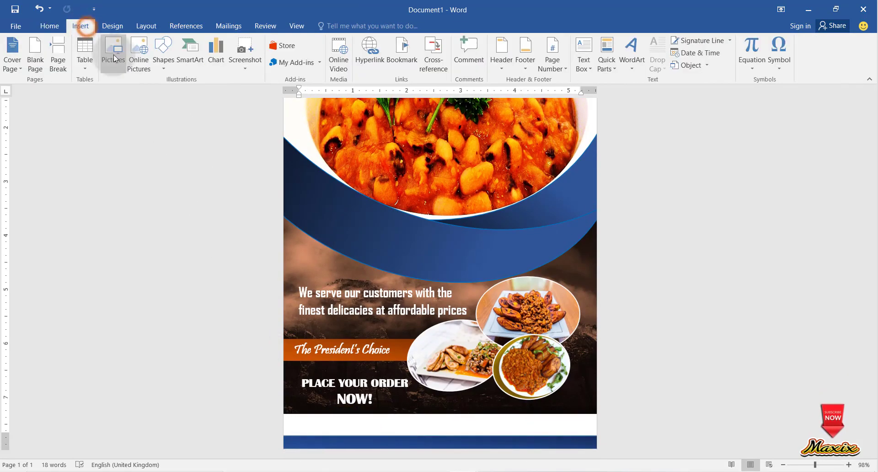
Step: Insert the circled phone image into the flyer and select it
left_click(114, 58)
left_click(128, 91)
left_click(383, 360)
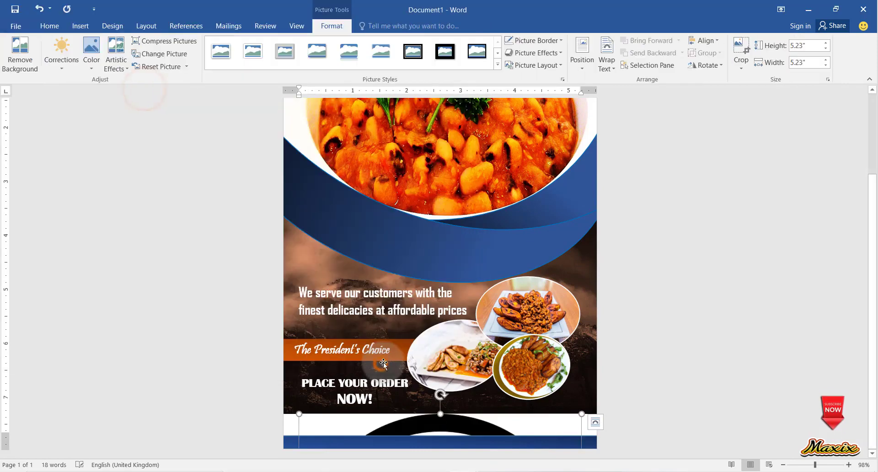
left_click(592, 427)
left_click(467, 429)
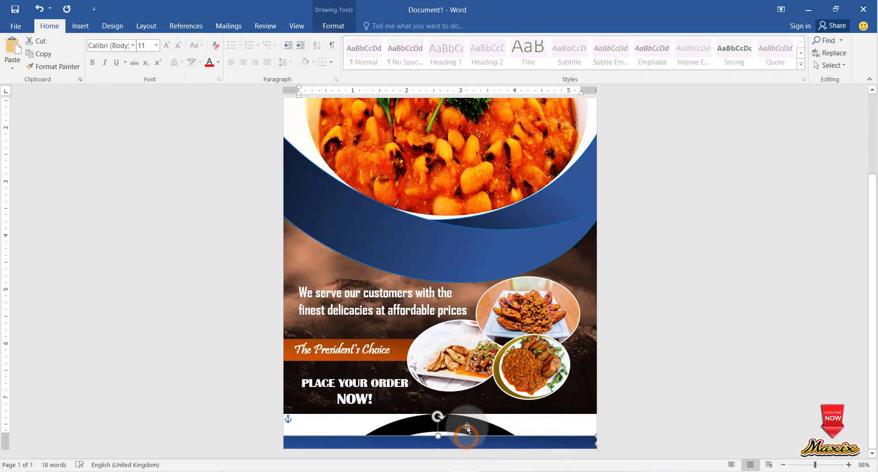
left_click(467, 428)
Step: Give the phone picture Square wrapping, shrink it to icon size and place it at the strip's left end
left_click(594, 421)
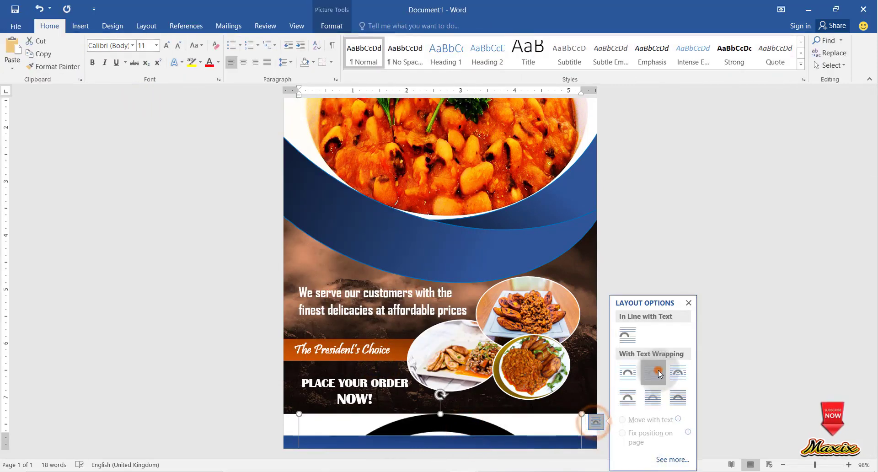
left_click(658, 369)
mouse_move(581, 151)
left_mouse_down()
mouse_move(304, 426)
mouse_move(312, 420)
left_mouse_up()
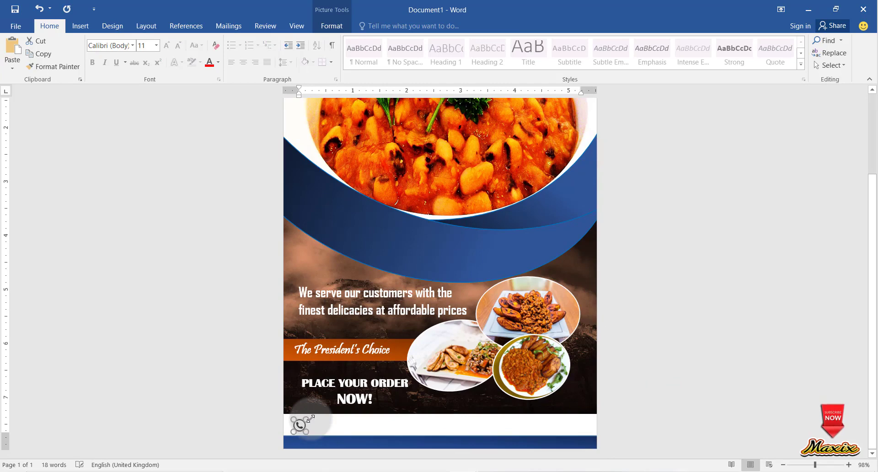
left_click_drag(311, 418, 310, 418)
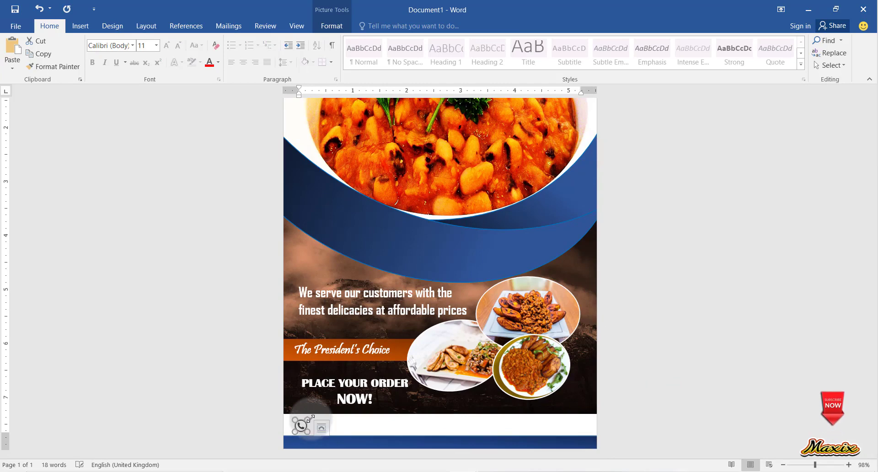
left_click(87, 27)
left_click(163, 52)
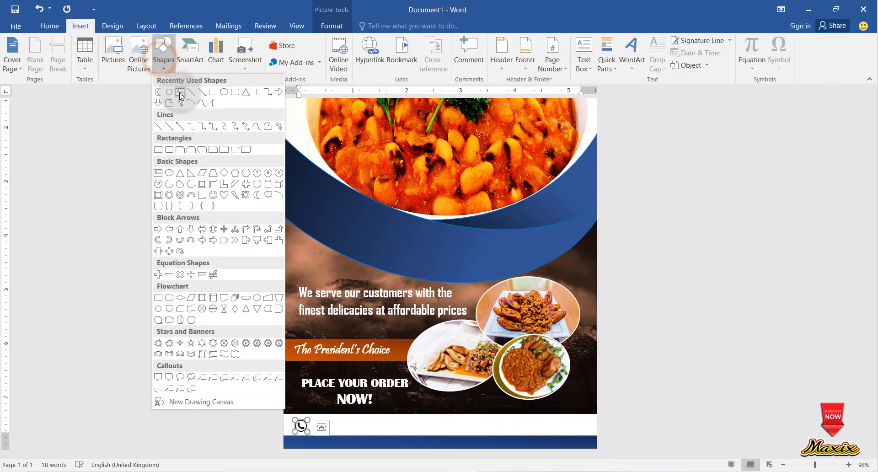
Step: Draw a text box beside the phone icon and type the contact phone number
left_click(179, 92)
left_click_drag(333, 423, 487, 450)
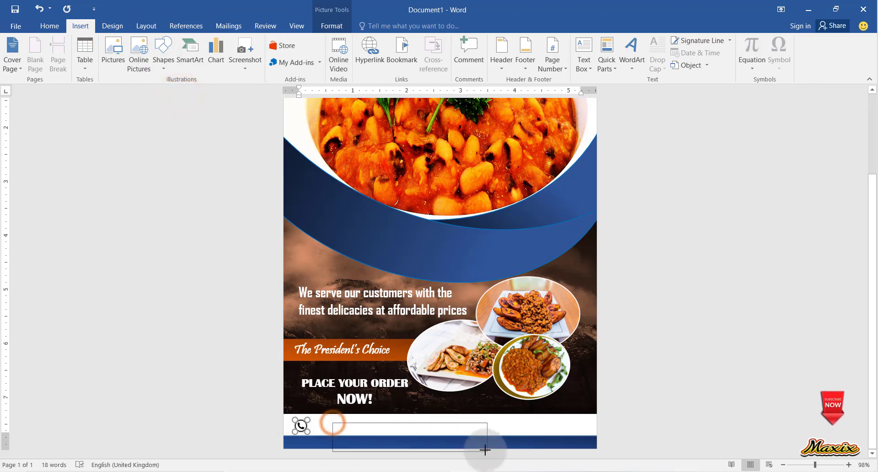
left_click_drag(421, 423, 400, 415)
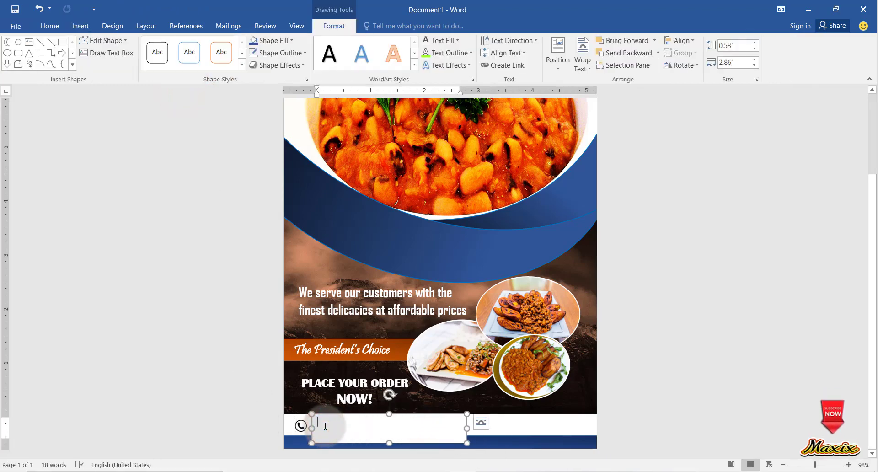
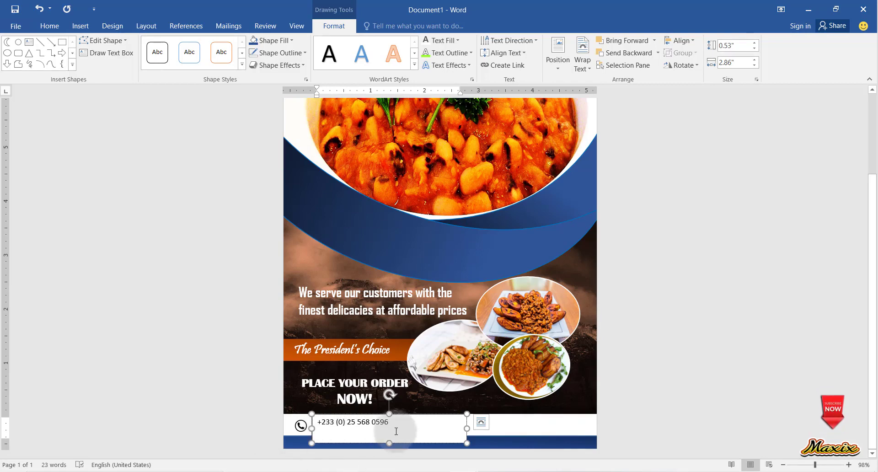
Step: Set the phone number in Britannic Bold and shrink the box to fit it
left_click_drag(326, 425, 391, 421)
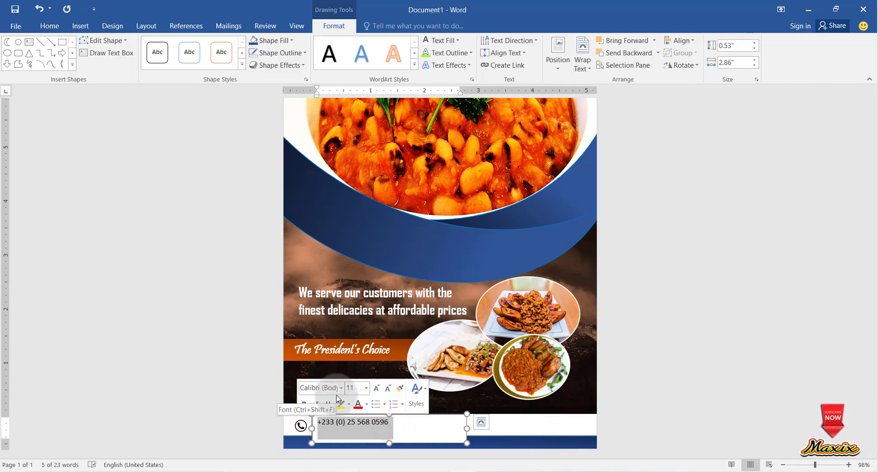
left_click(341, 388)
left_click(347, 113)
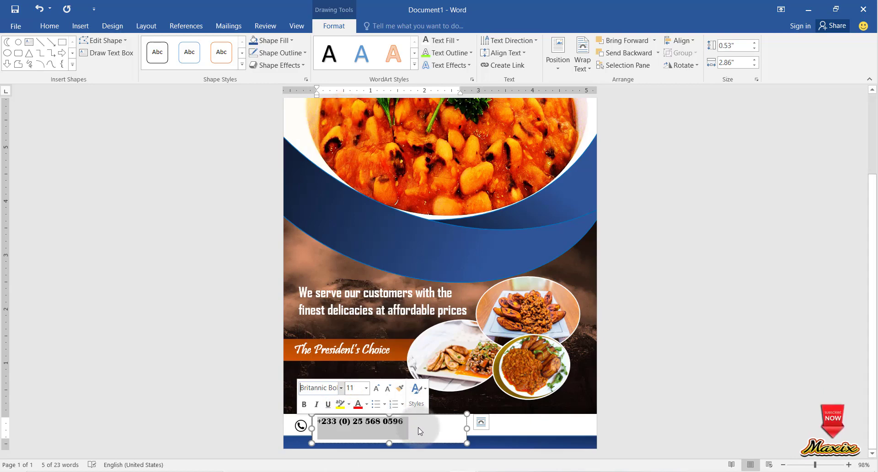
left_click_drag(467, 429, 411, 428)
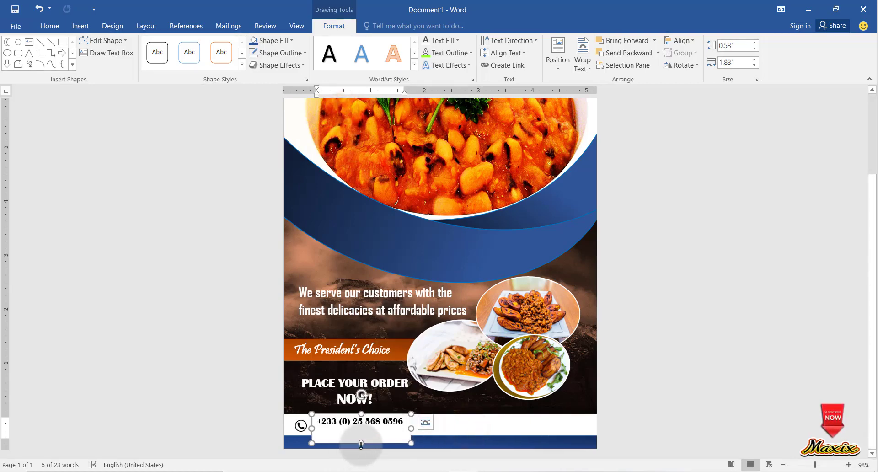
left_click_drag(361, 443, 361, 431)
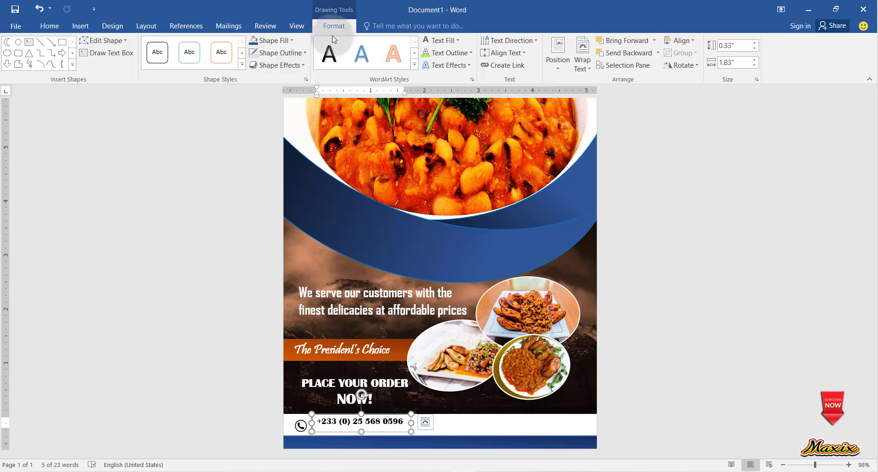
Step: Remove the text box's fill and outline, then nudge it closer to the icon
left_click(289, 40)
left_click(284, 159)
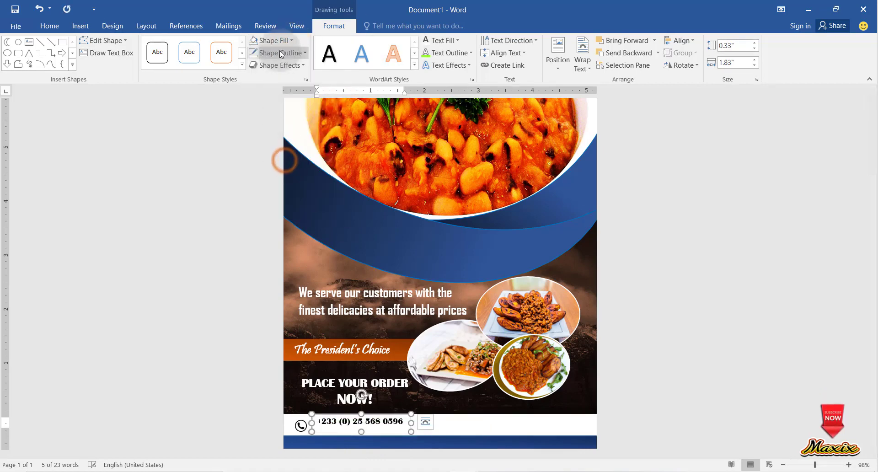
left_click(281, 53)
left_click(295, 170)
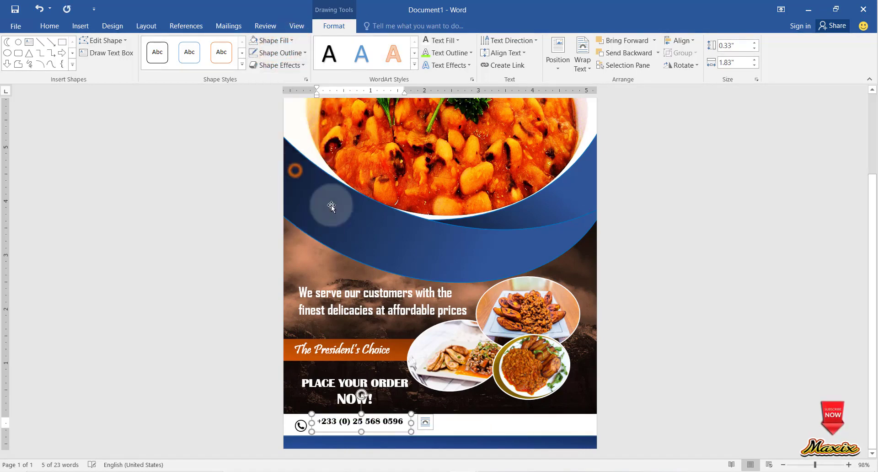
left_click_drag(385, 428, 381, 433)
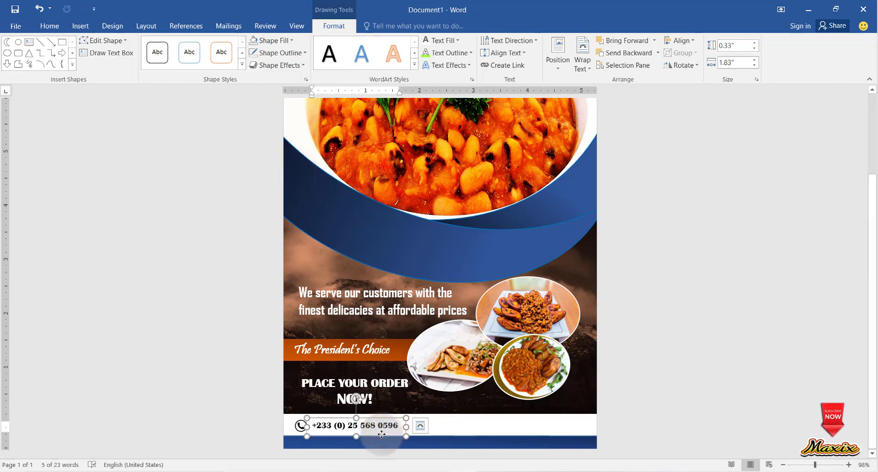
Step: Insert the location-pin image with Square wrapping and place it right of the phone number
left_click(86, 27)
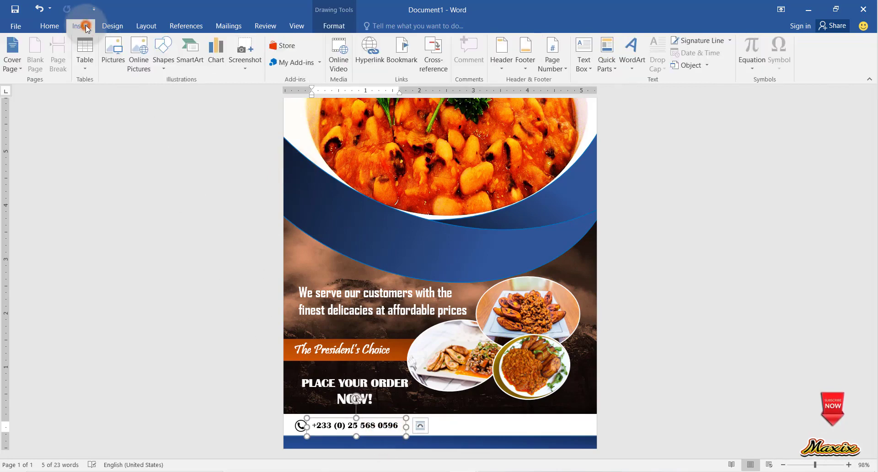
left_click(113, 51)
left_click(131, 183)
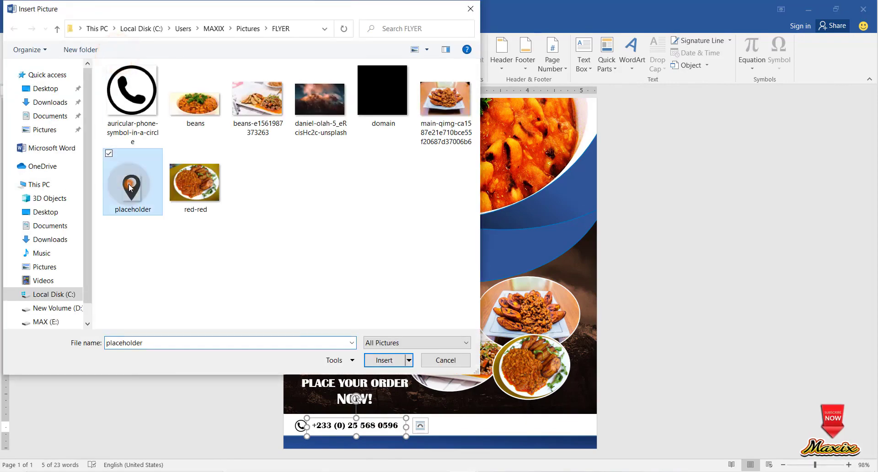
left_click(376, 361)
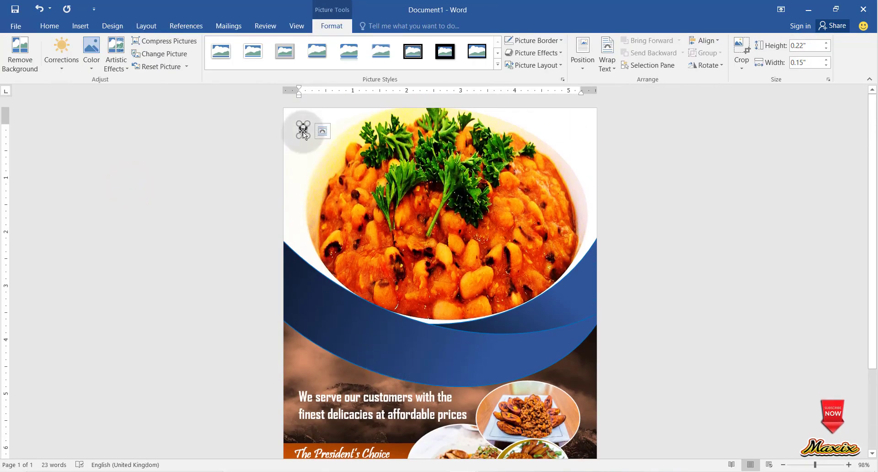
left_click(323, 131)
left_click(379, 199)
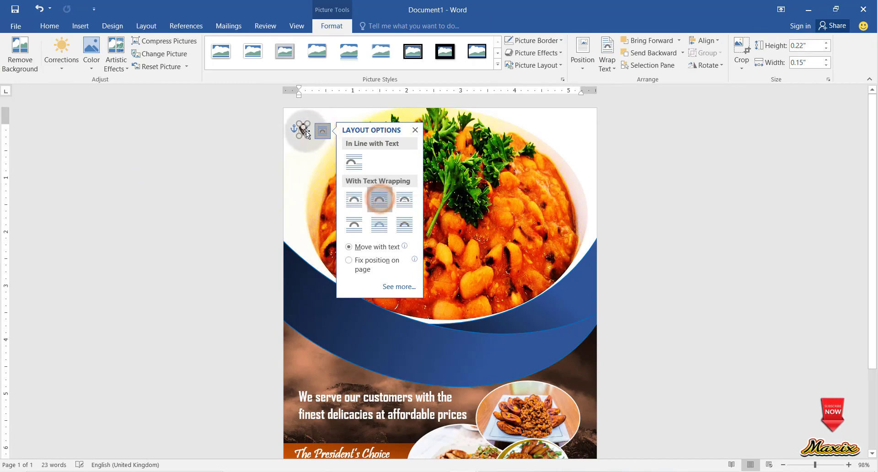
left_click_drag(305, 133, 455, 412)
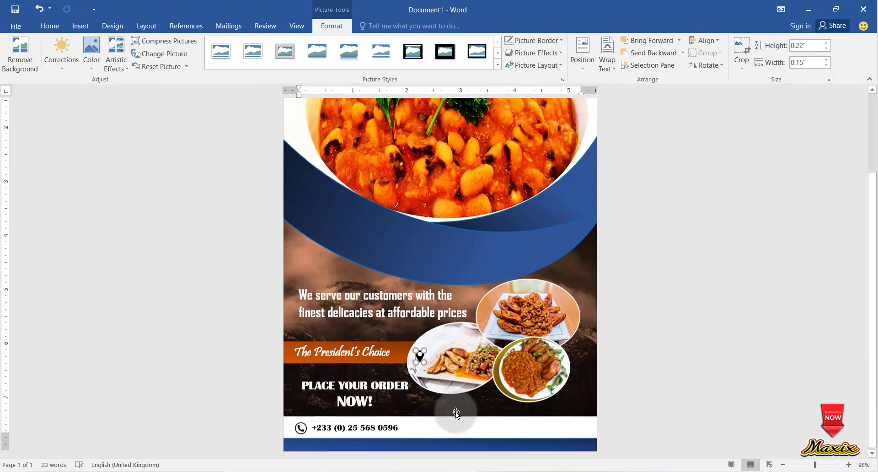
left_click_drag(420, 355, 415, 418)
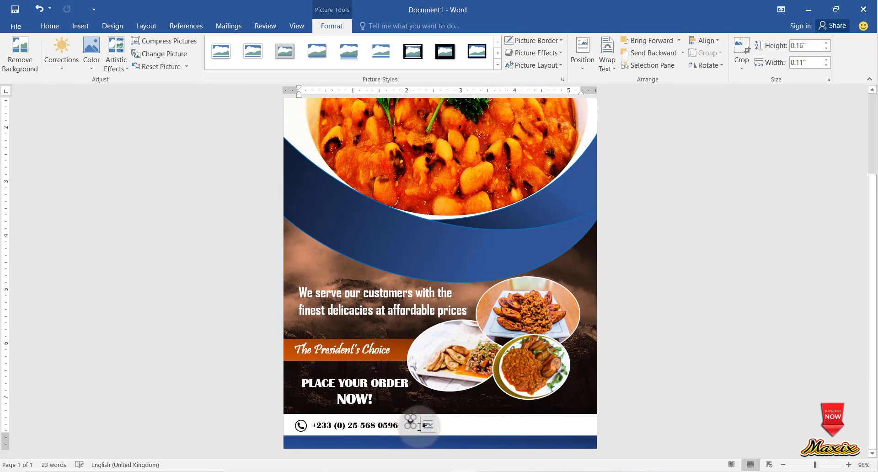
Step: Draw a small oval beside the phone number over the pin
left_click(80, 25)
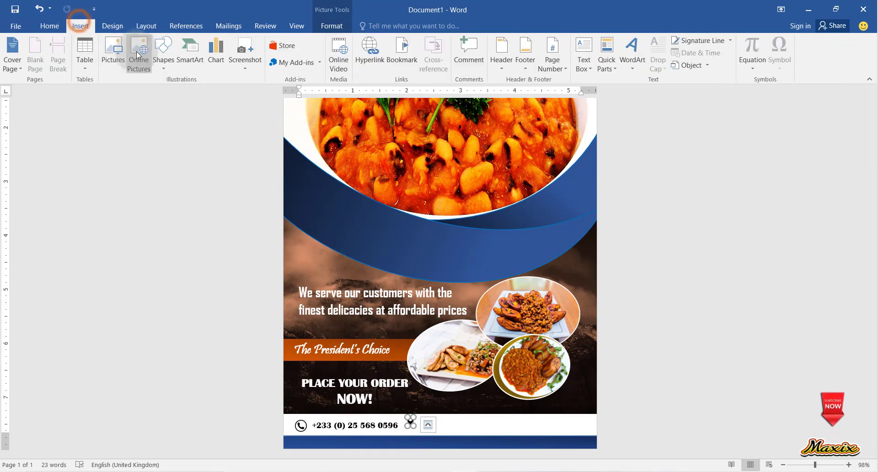
left_click(162, 62)
left_click(223, 92)
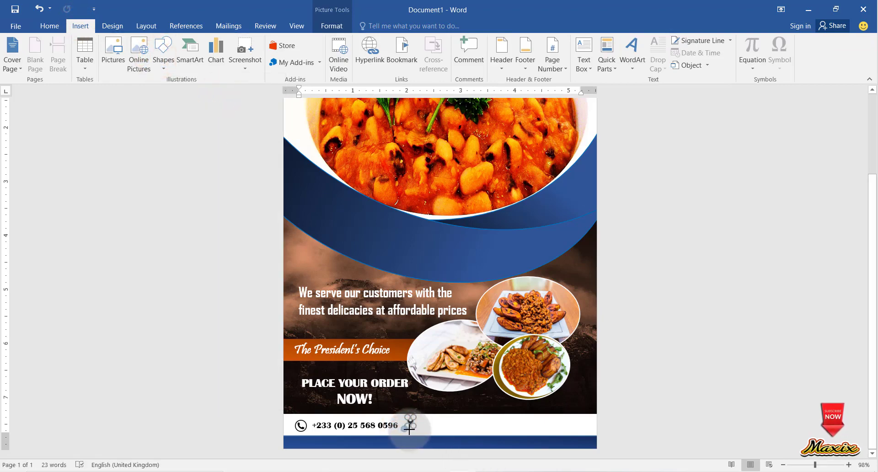
left_click_drag(409, 428, 401, 432)
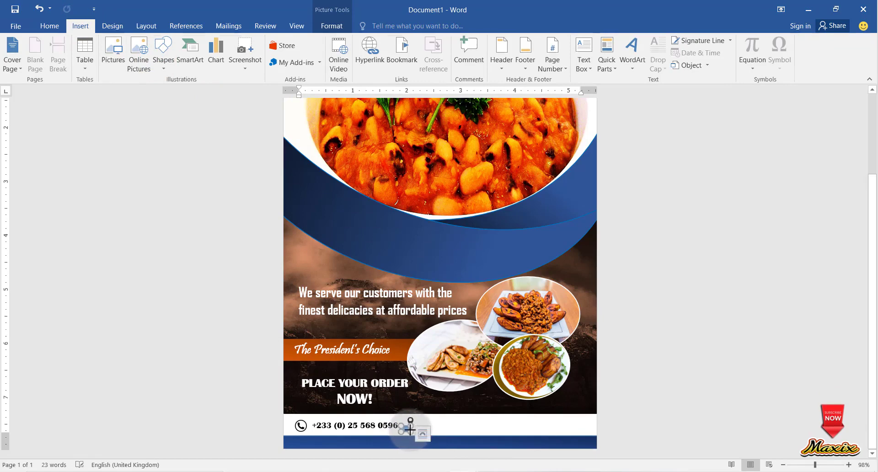
left_click(441, 420)
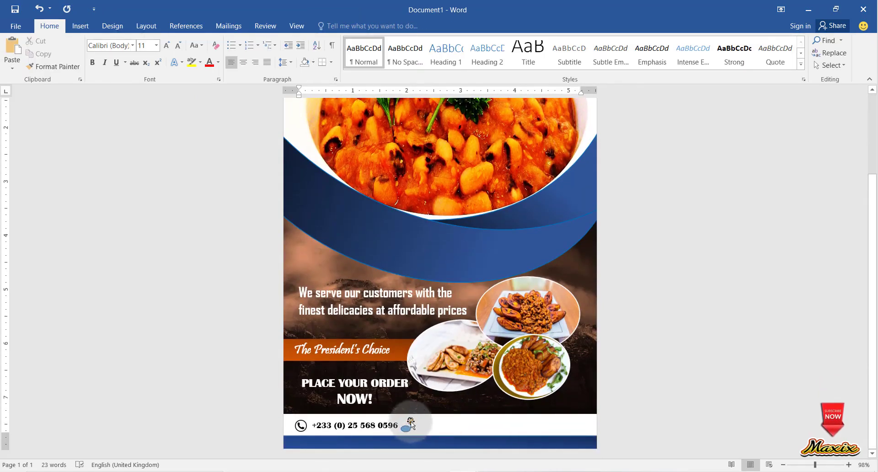
Step: Give the small oval around the location pin No Fill and a black outline
left_click(410, 422)
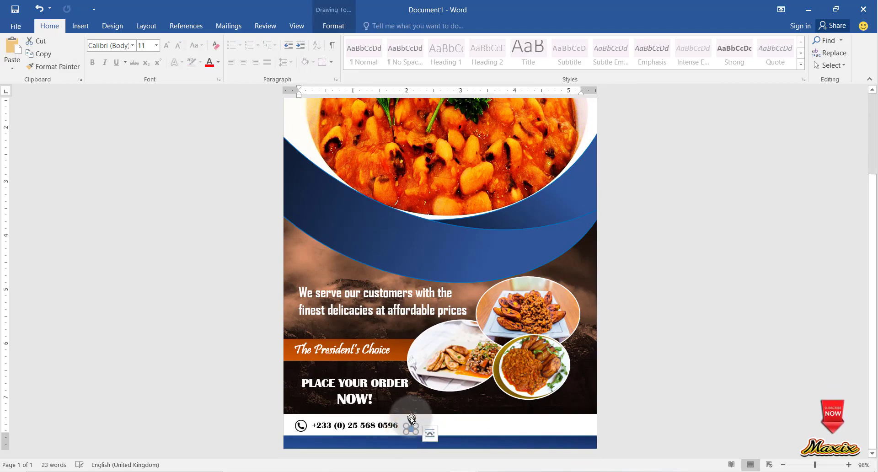
left_click(411, 420)
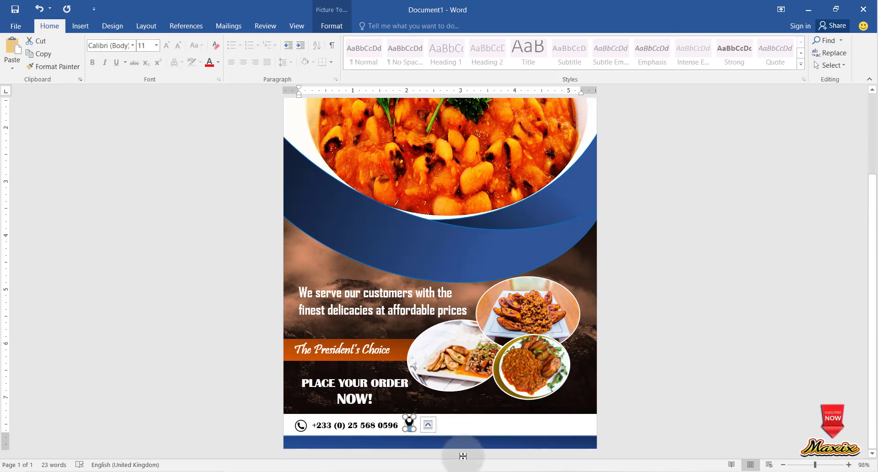
left_click(448, 423)
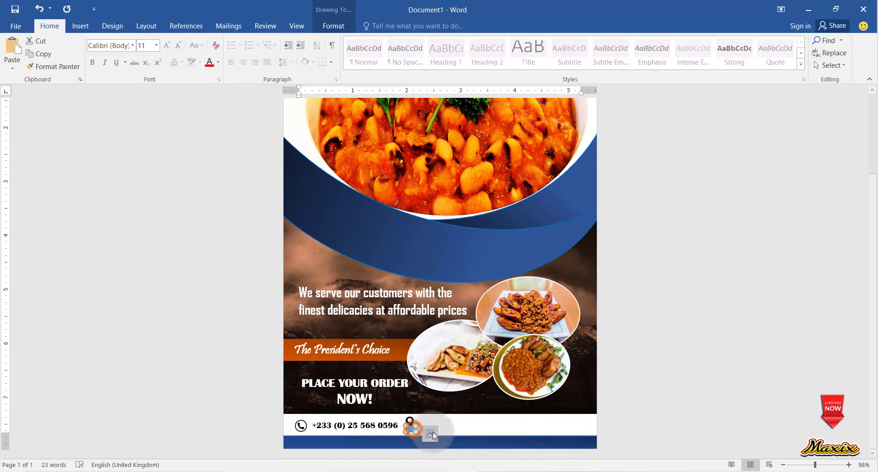
left_click(410, 423)
left_click(336, 26)
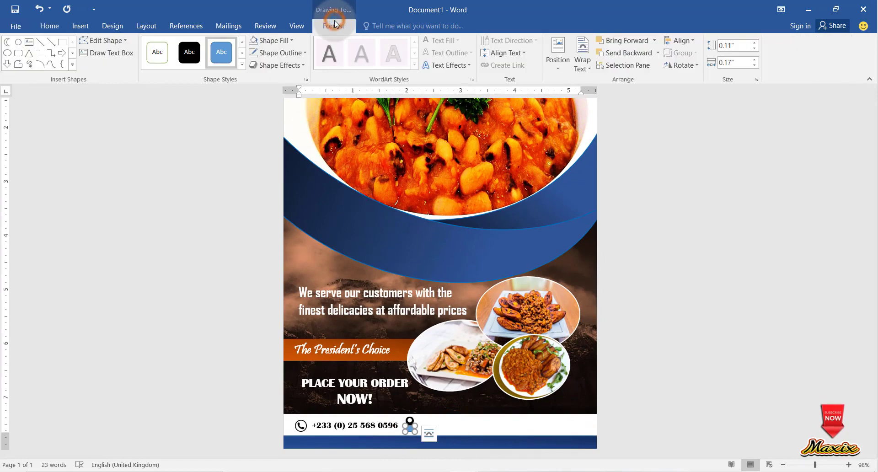
left_click(273, 40)
left_click(297, 160)
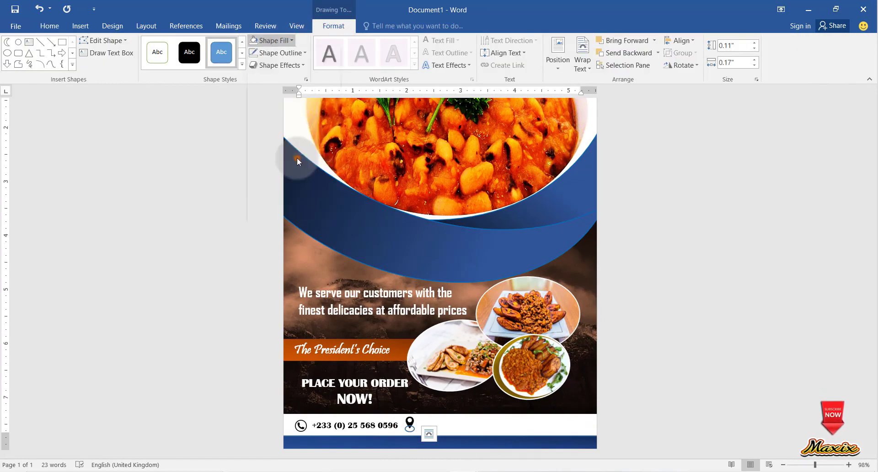
left_click(283, 52)
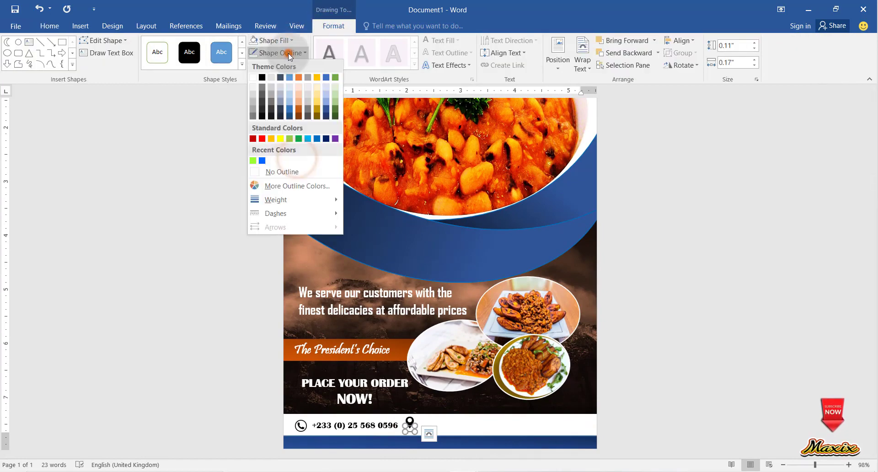
left_click(262, 78)
left_click(490, 466)
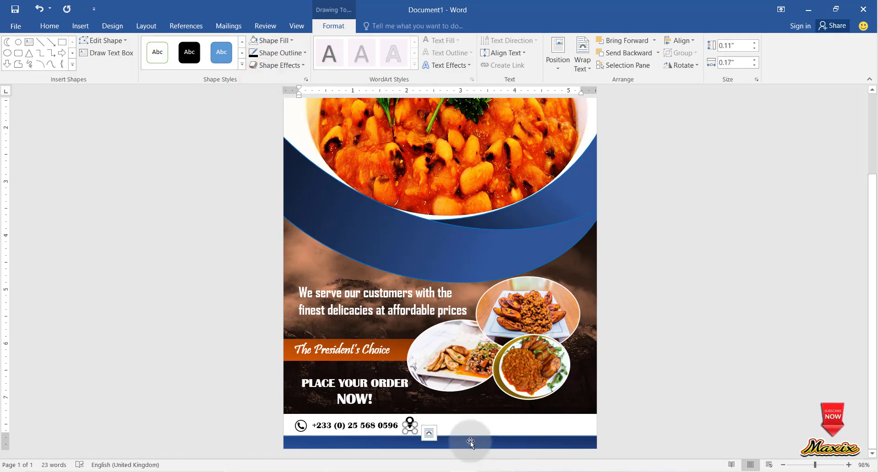
left_click(477, 418)
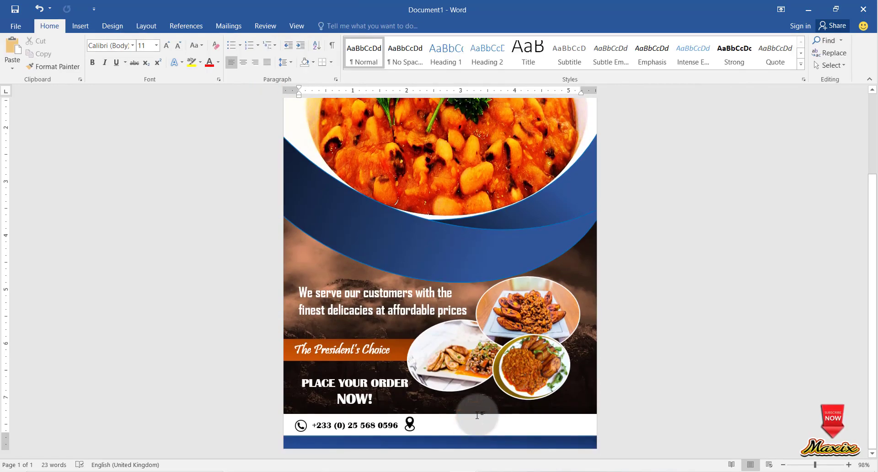
left_click(86, 28)
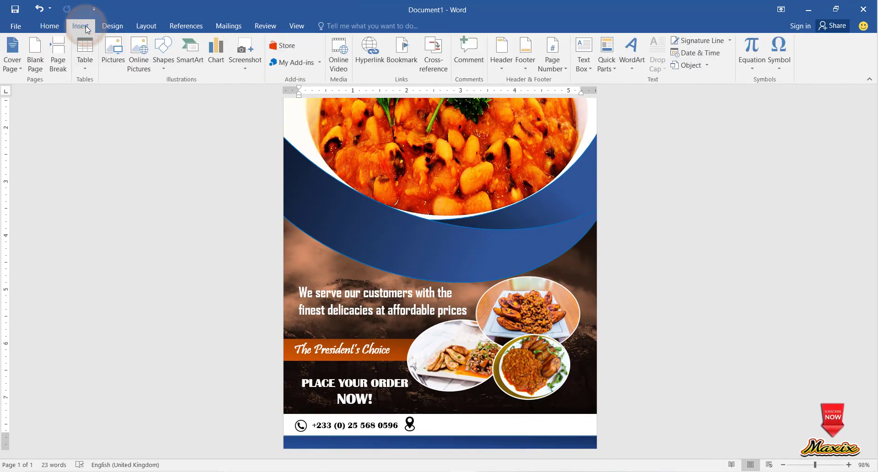
Step: Draw a text box right of the pin and type TEMA COMM. 22
left_click(162, 51)
left_click(183, 90)
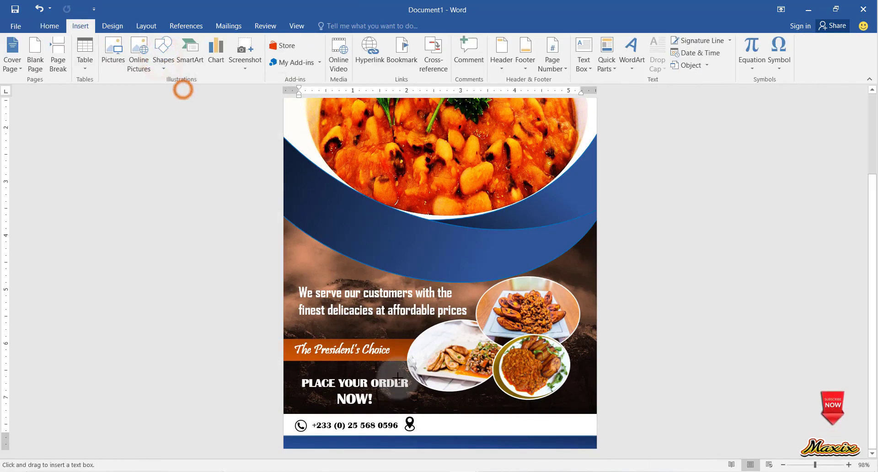
left_click_drag(421, 416, 594, 441)
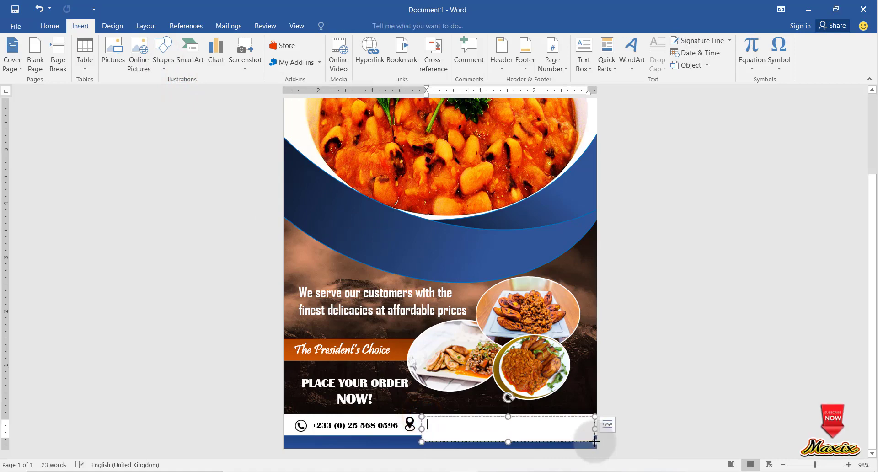
left_click(494, 424)
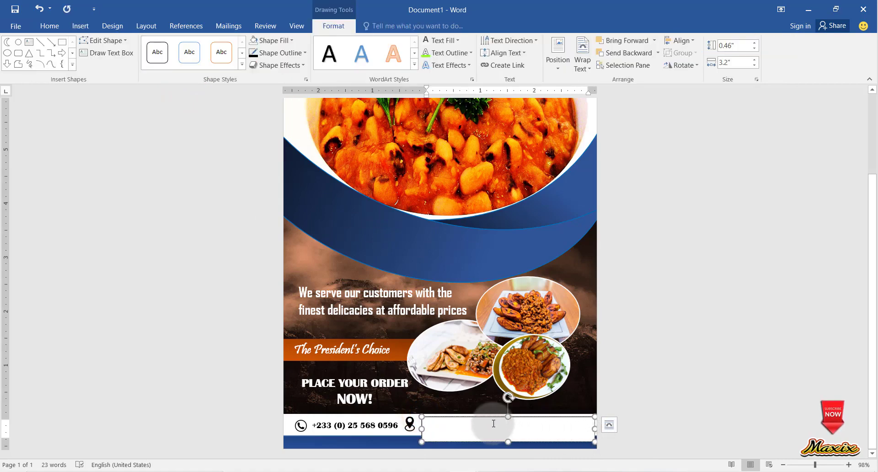
type("TEMA COMM. 22")
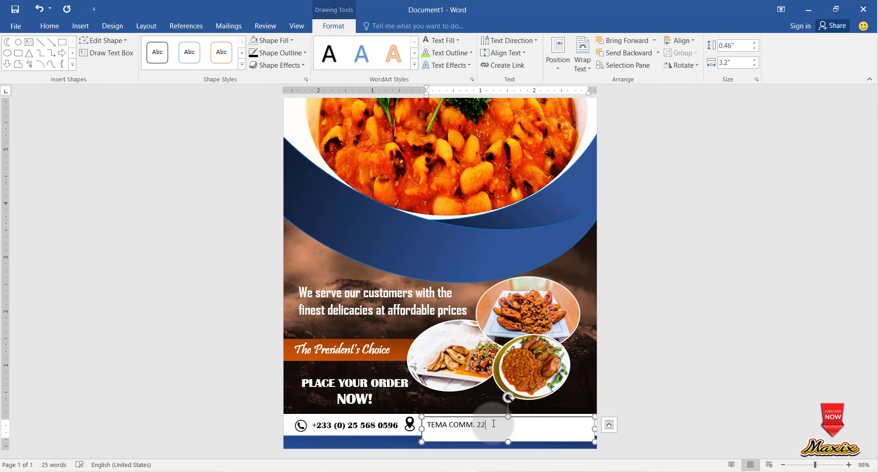
Step: Set TEMA COMM. 22 in Britannic Bold and narrow the box to fit
left_click_drag(493, 424, 413, 414)
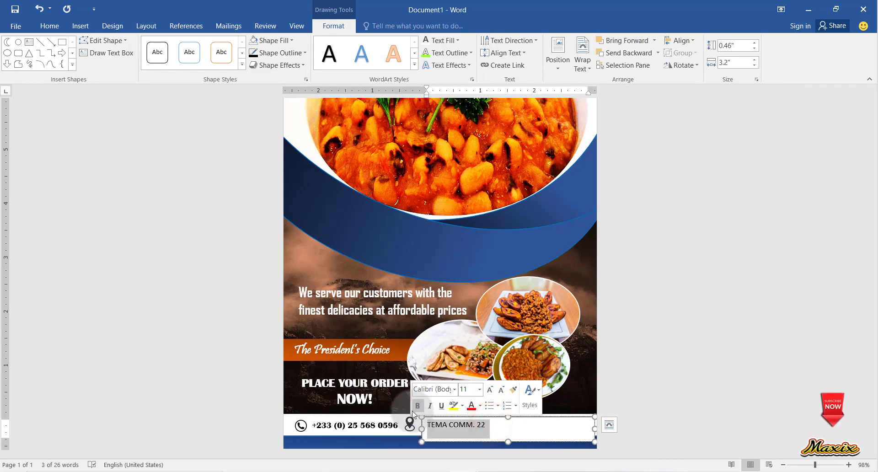
left_click(454, 389)
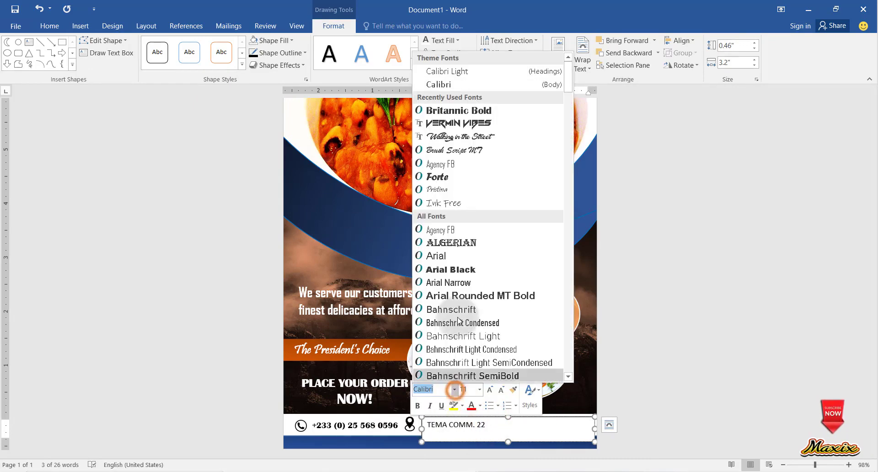
left_click(454, 112)
left_click(464, 389)
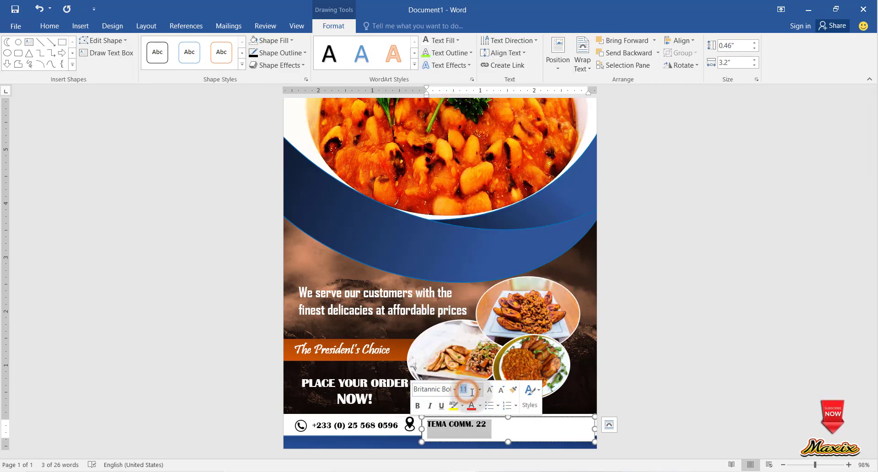
left_click_drag(594, 429, 508, 429)
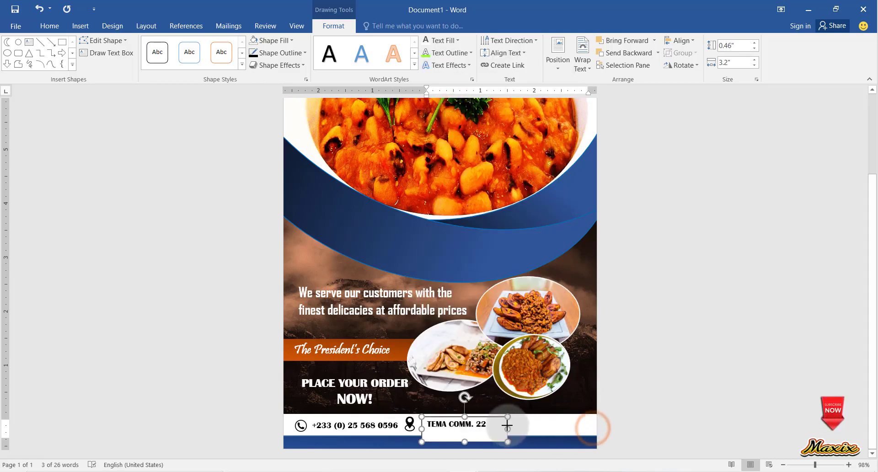
Step: Remove the address text box's fill and outline
left_click(270, 44)
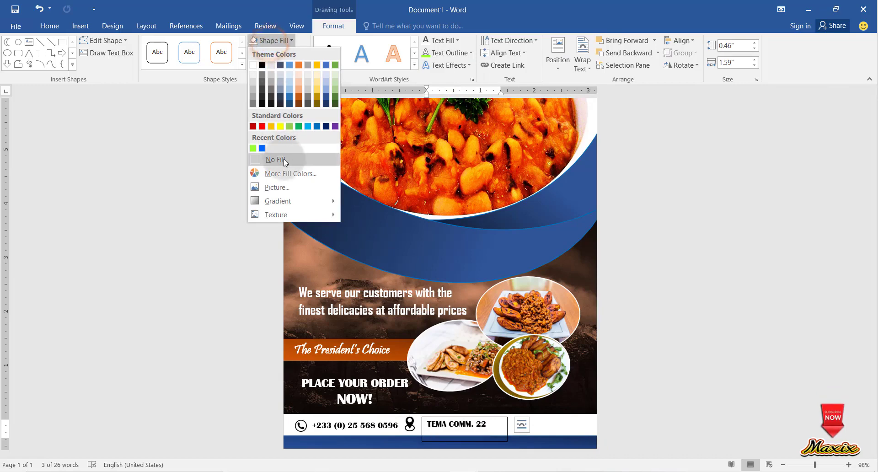
left_click(283, 159)
left_click(274, 53)
left_click(289, 168)
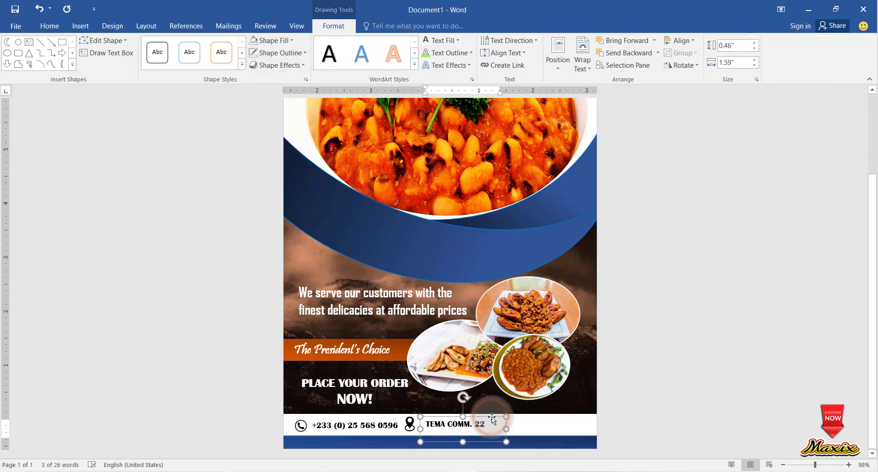
left_click(542, 421)
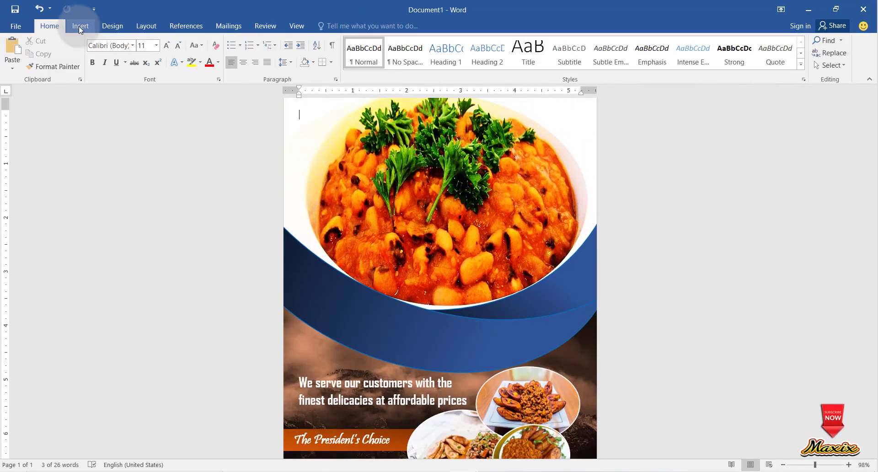
Step: Insert the 'domain' globe image with Tight wrapping, shrunk to a 0.24" icon right of the address
left_click(81, 26)
left_click(110, 44)
left_click(377, 102)
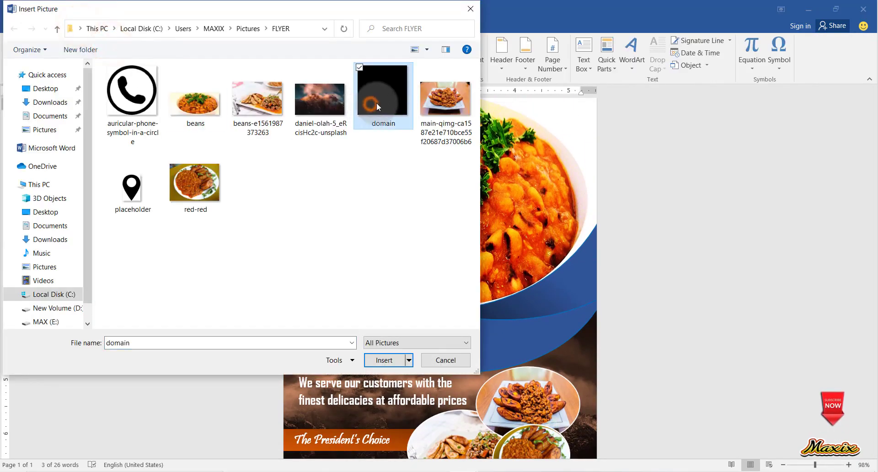
left_click(384, 360)
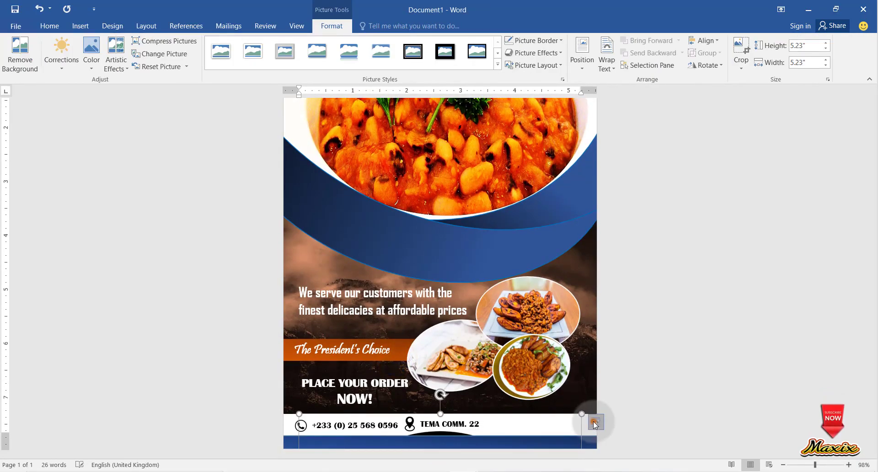
left_click(596, 422)
left_click(659, 375)
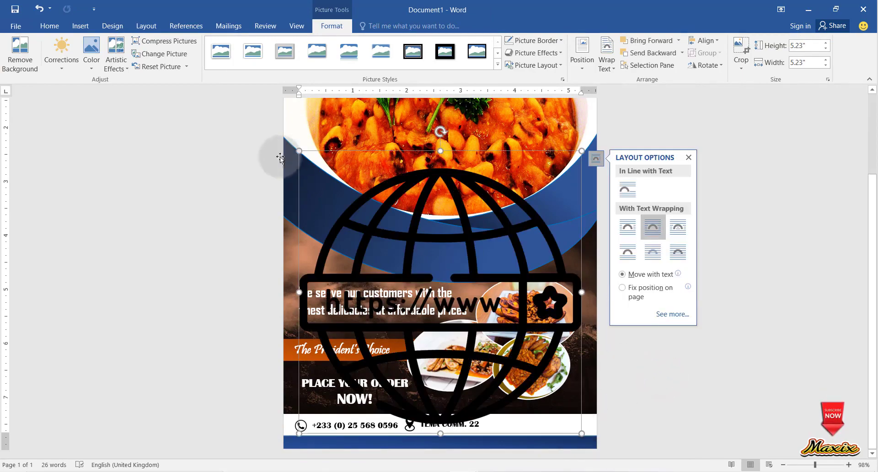
mouse_move(299, 151)
left_mouse_down()
mouse_move(554, 405)
mouse_move(501, 411)
mouse_move(510, 417)
left_mouse_up()
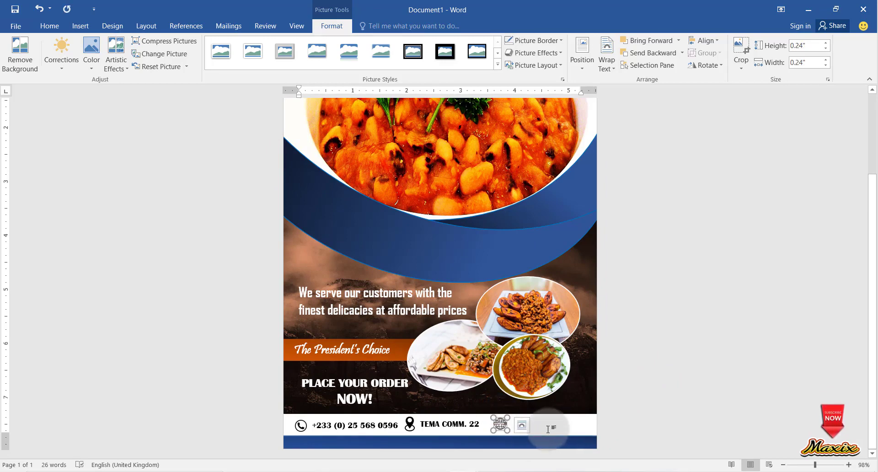
left_click(465, 422)
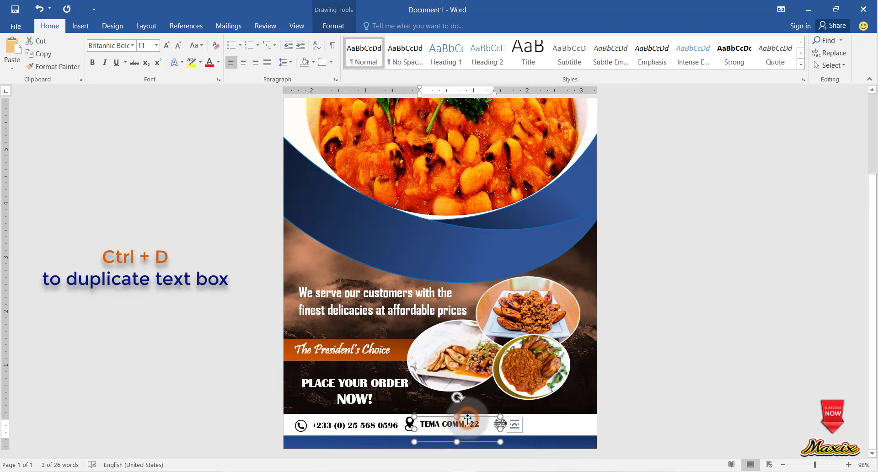
key("ctrl+d")
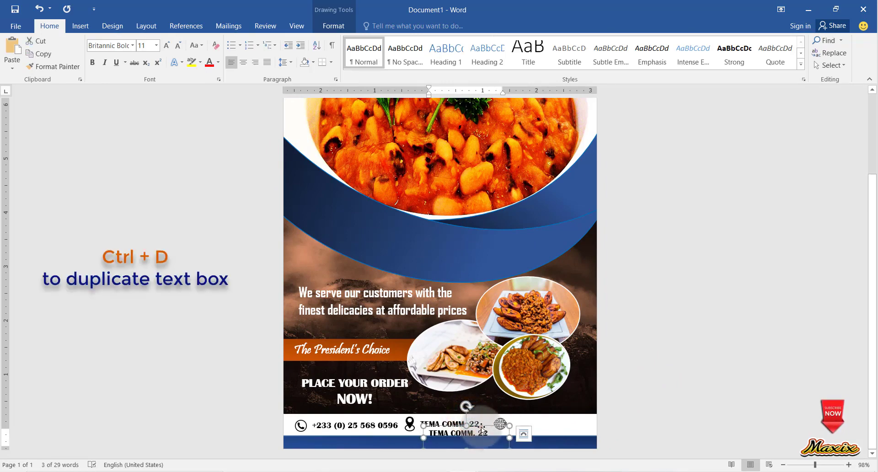
left_click_drag(481, 428, 572, 425)
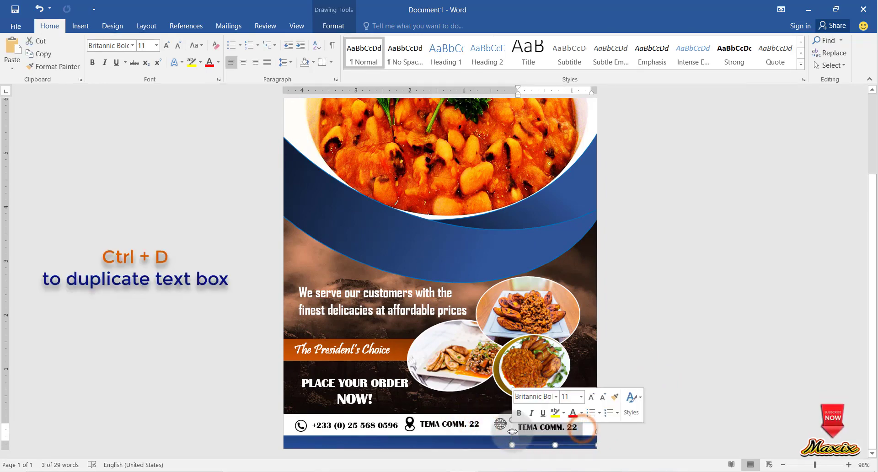
type("ww.")
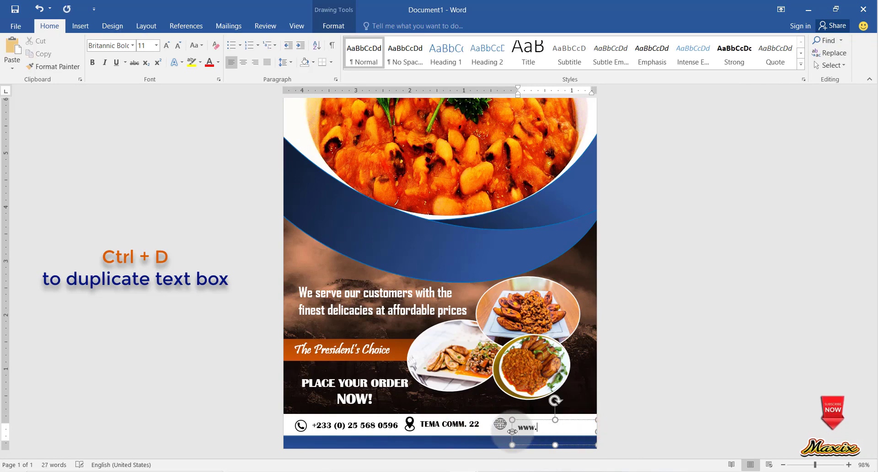
type("uniqgobe.com")
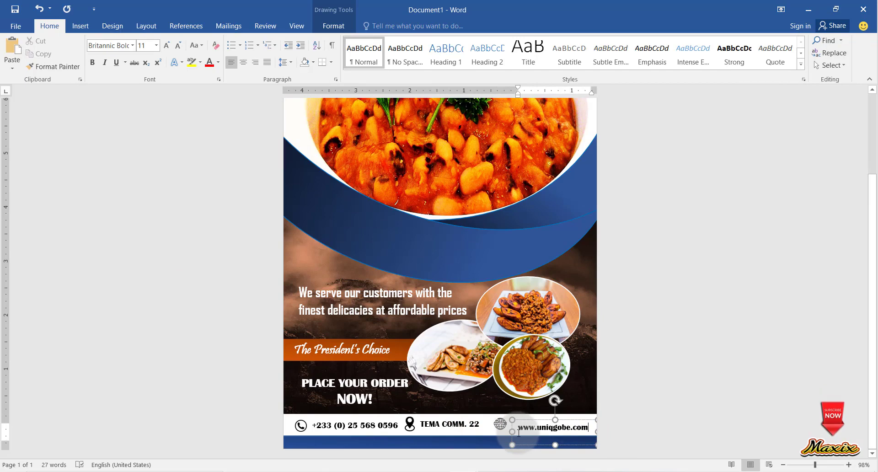
left_click(559, 420)
left_click_drag(565, 421, 560, 416)
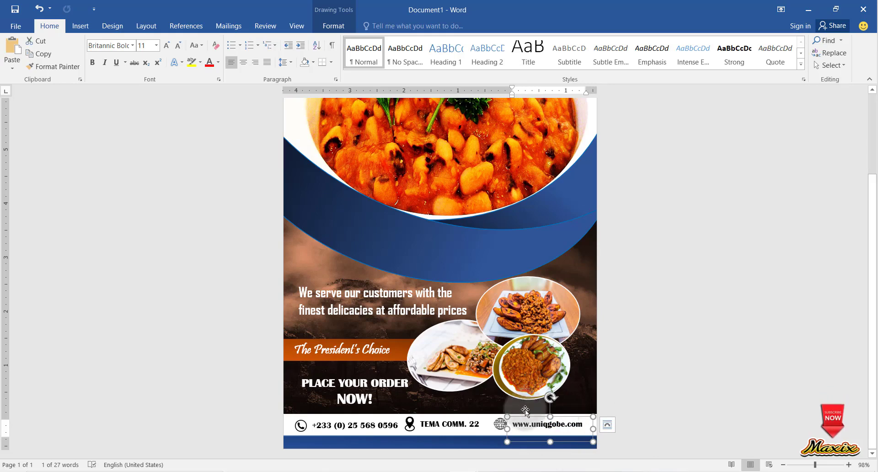
Step: Shorten the TEMA COMM. 22 text box's height
left_click(458, 425)
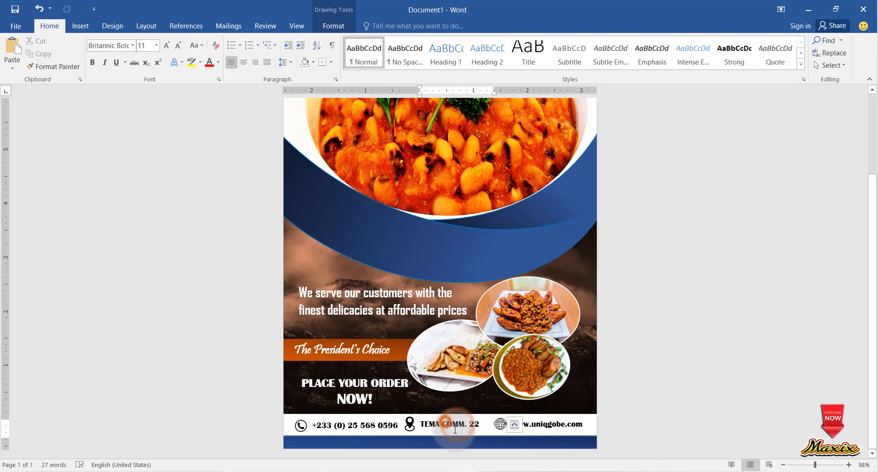
left_click(452, 419)
left_click(462, 435)
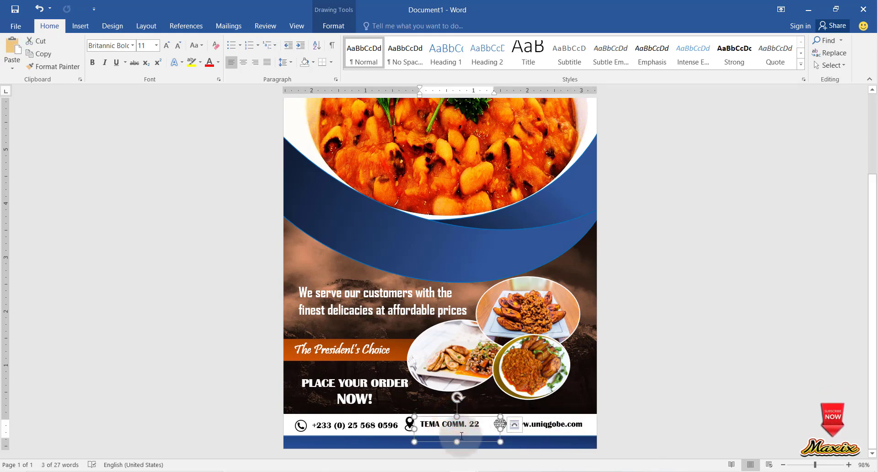
left_click_drag(459, 442, 458, 416)
left_click(633, 408)
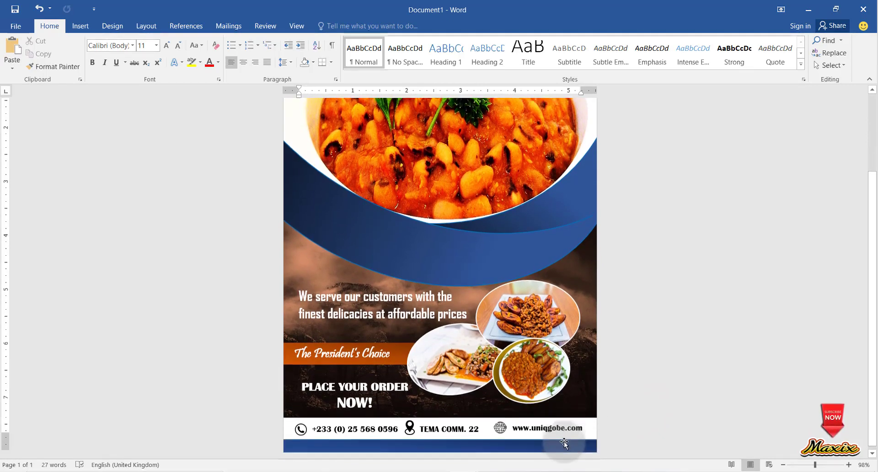
Step: Undo the previous edit, then set UNIQ to Vermin Vibe at 72 pt
scroll(564, 441, "up", 3)
scroll(563, 441, "up", 1)
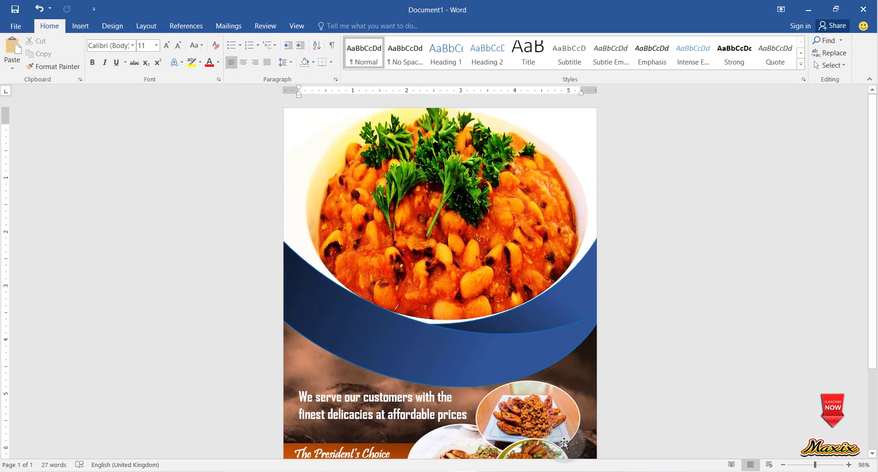
key("ctrl+z")
key("ctrl+z")
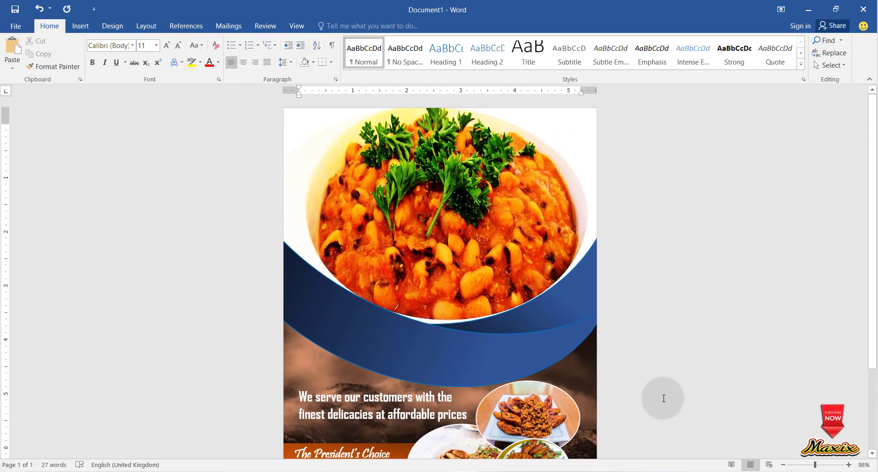
scroll(664, 398, "down", 4)
scroll(664, 398, "up", 4)
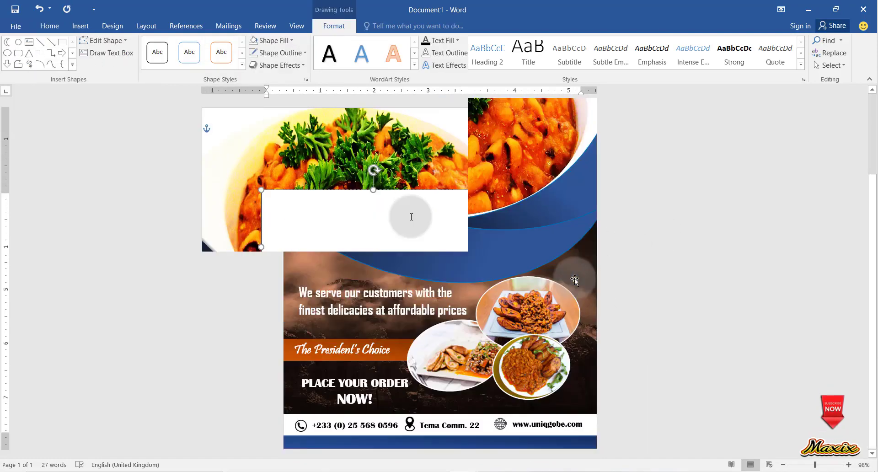
double_click(292, 197)
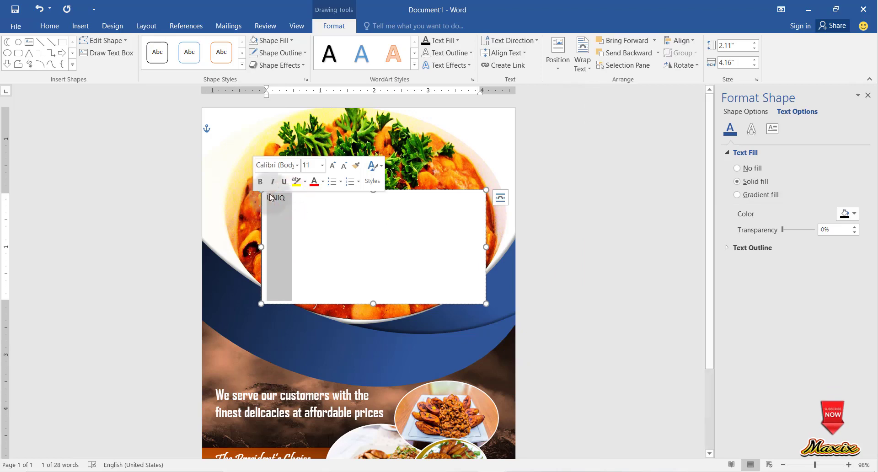
left_click(298, 165)
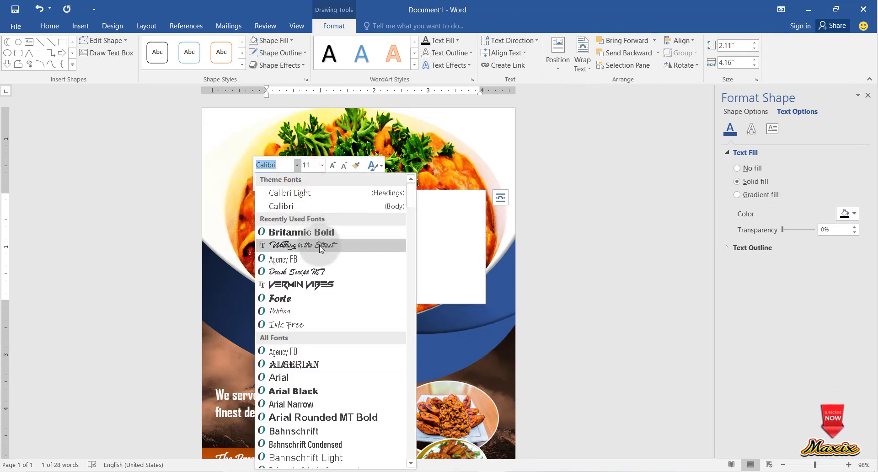
left_click(322, 284)
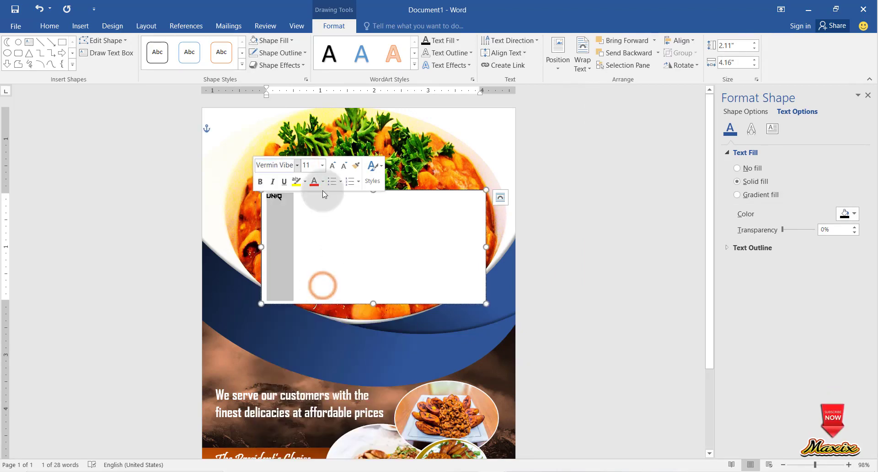
left_click(322, 165)
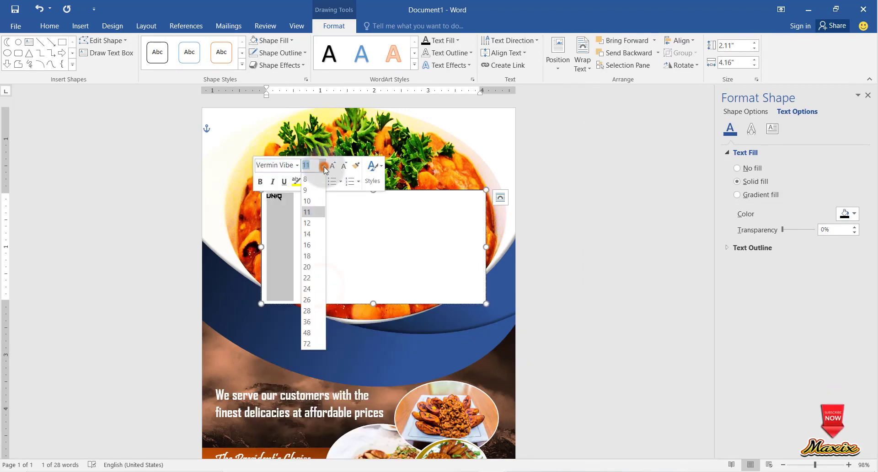
left_click(319, 345)
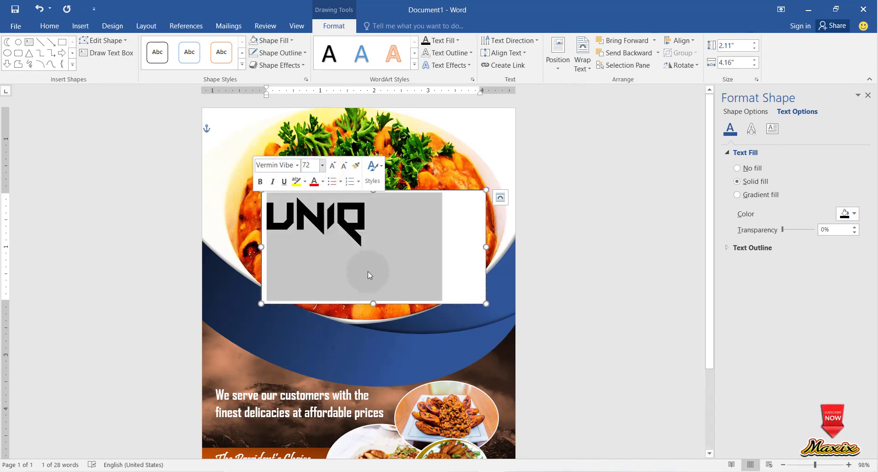
Step: Remove the UNIQ text box's fill and border
left_click(288, 40)
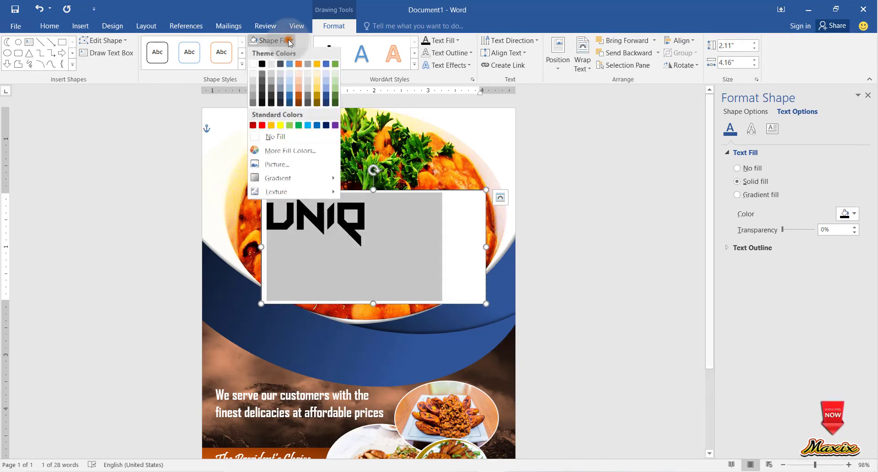
left_click(291, 138)
left_click(288, 52)
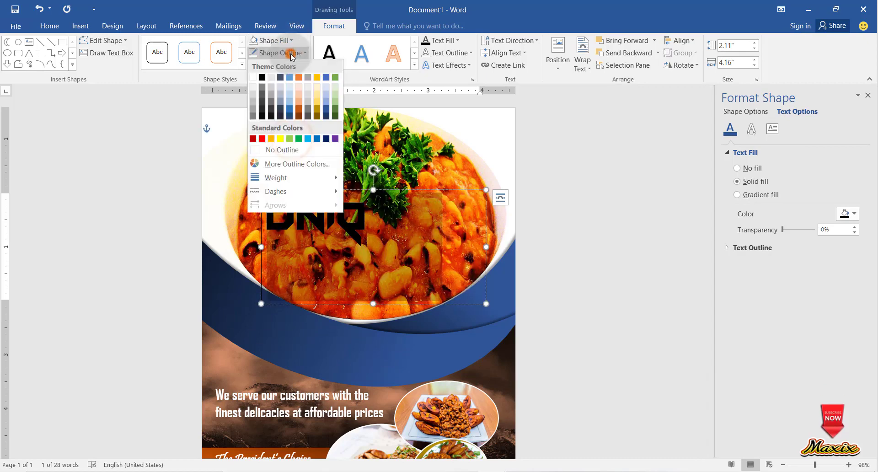
left_click(288, 151)
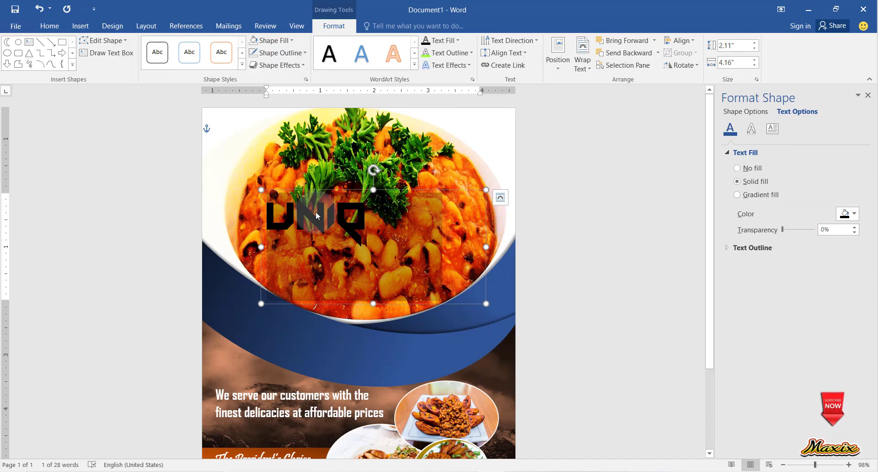
Step: Color the UNIQ letters blue via More Fill Colors
left_click(445, 40)
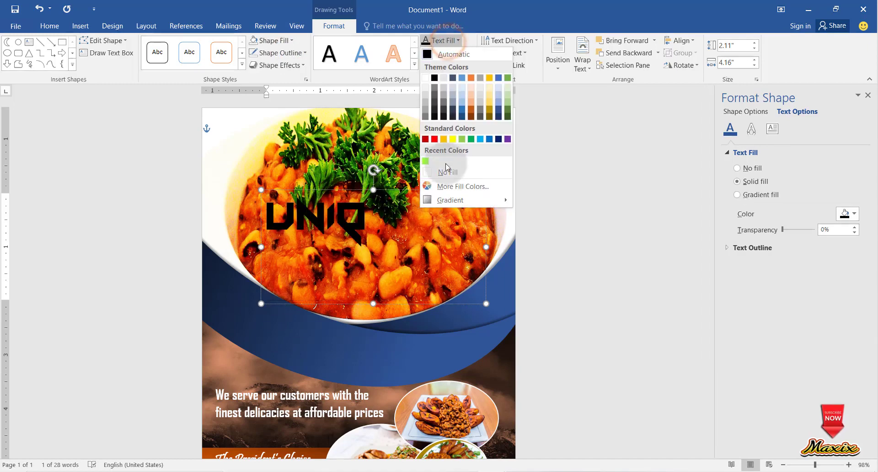
left_click(451, 184)
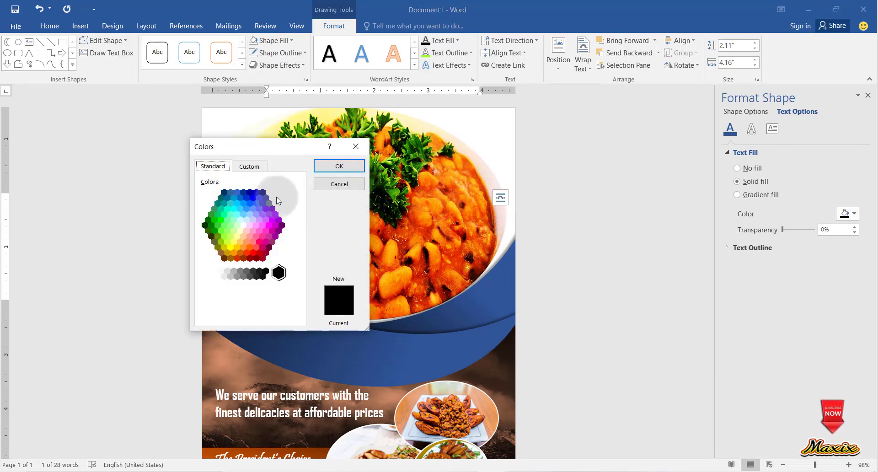
left_click(250, 204)
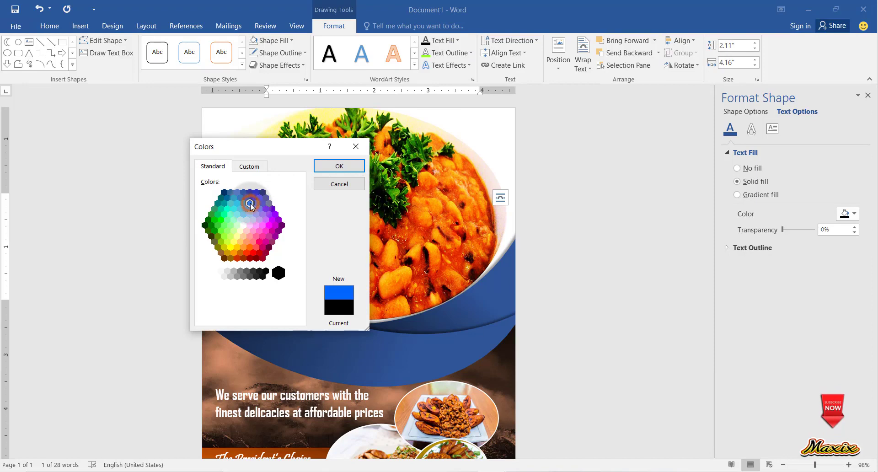
left_click(334, 167)
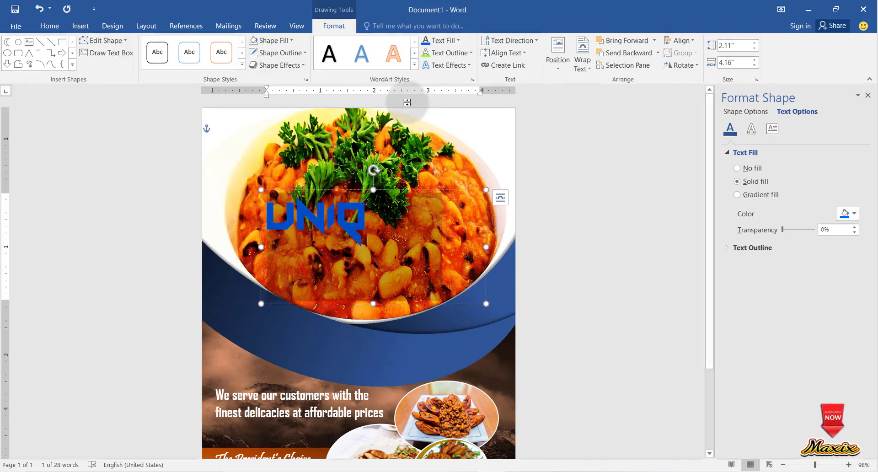
Step: Give the UNIQ letters a light green 1½ pt outline
left_click(448, 54)
left_click(456, 198)
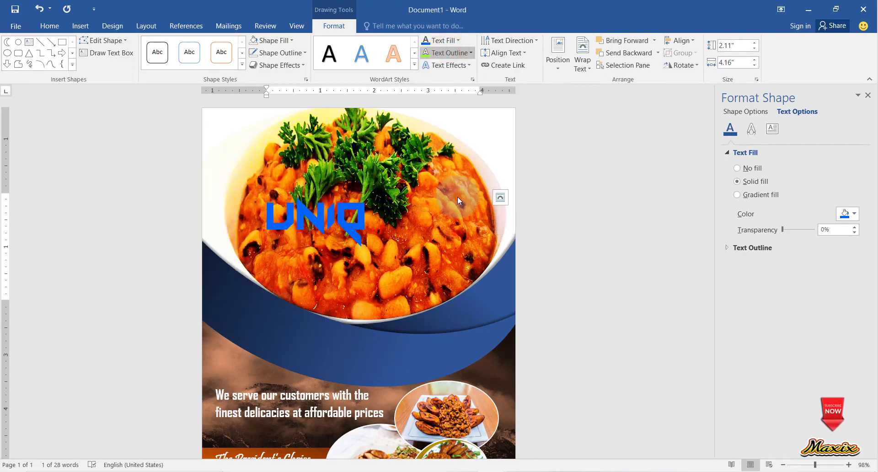
left_click(225, 238)
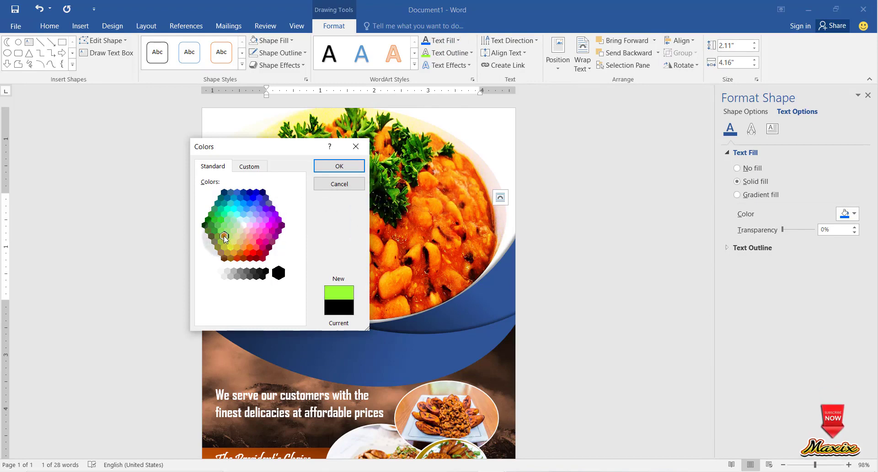
left_click(339, 166)
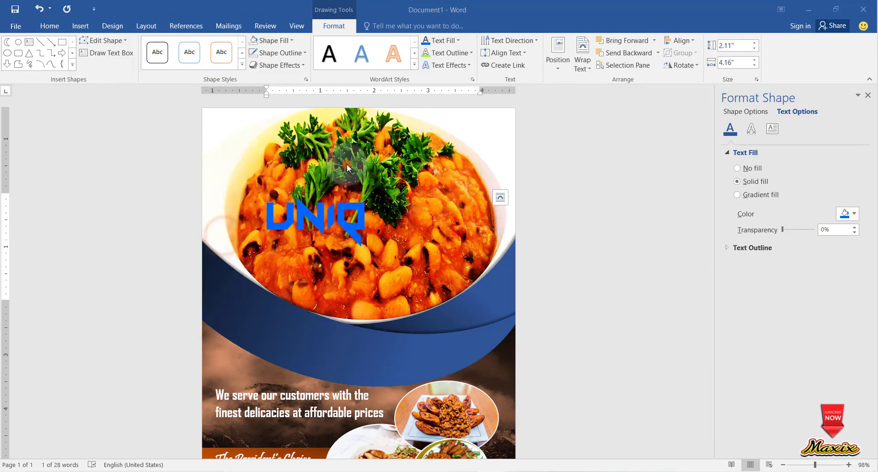
left_click(458, 52)
mouse_move(465, 213)
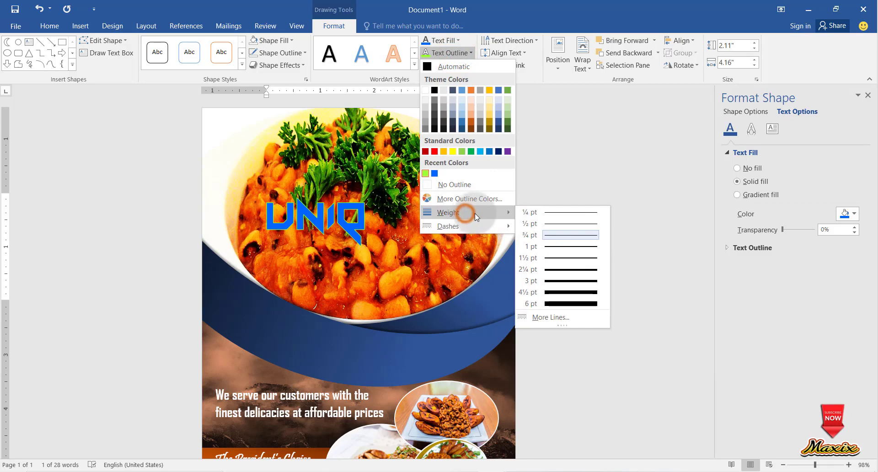
left_click(554, 258)
Step: Apply an outer shadow text effect to UNIQ
triple_click(313, 224)
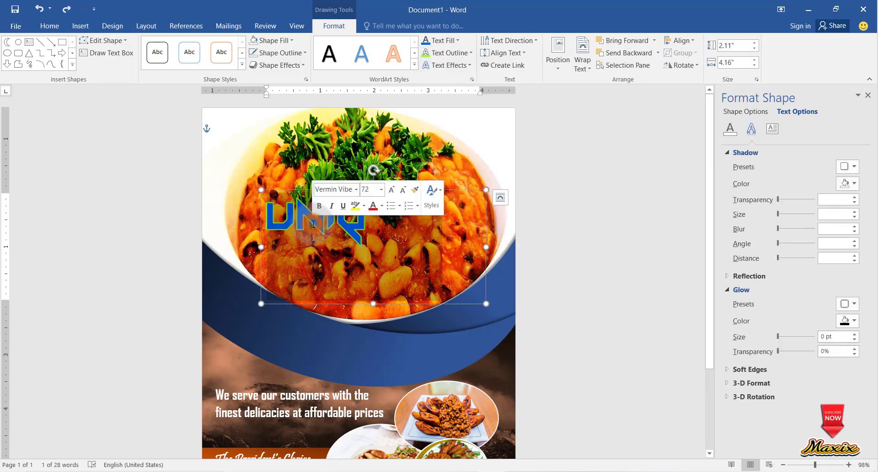
left_click(451, 65)
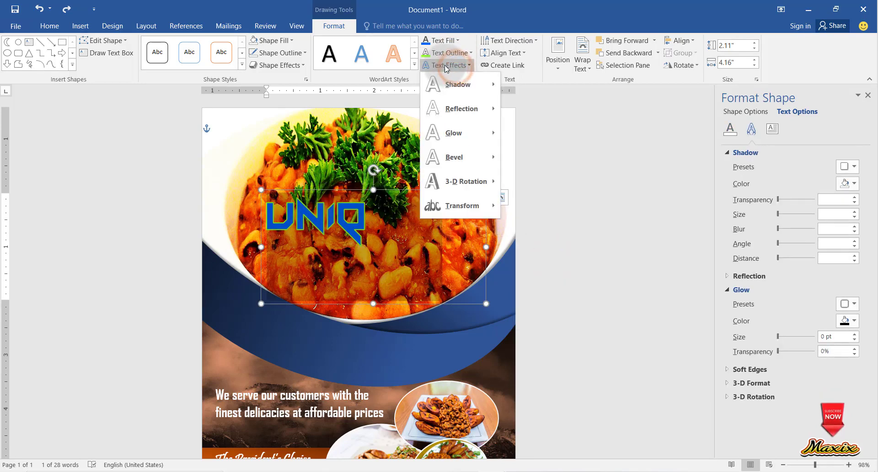
mouse_move(451, 88)
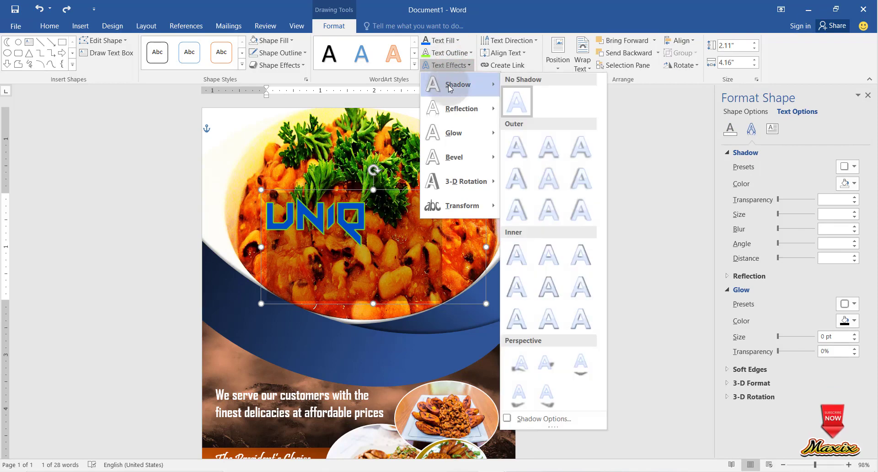
left_click(555, 146)
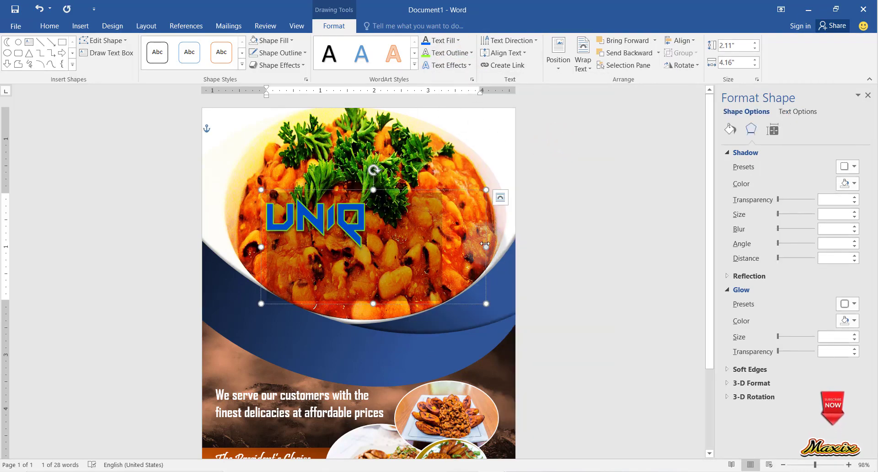
Step: Shrink the UNIQ text box to about 1.19" by 2.13" and move it slightly lower
left_click_drag(486, 244, 377, 244)
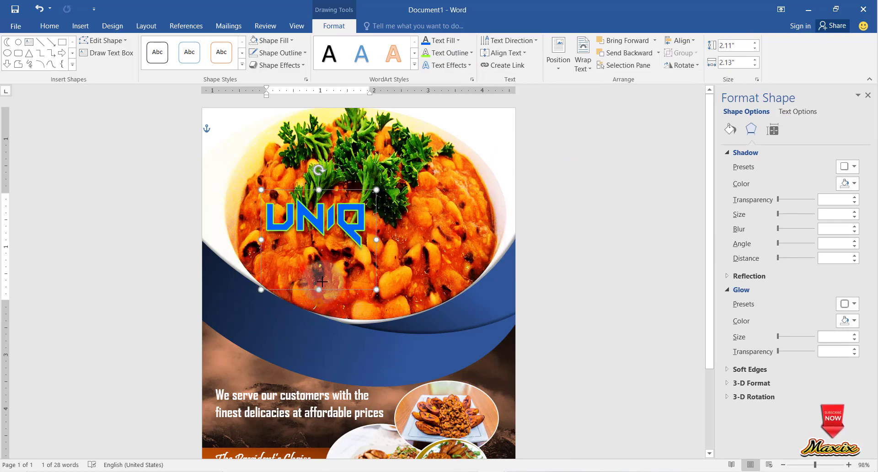
left_click_drag(322, 281, 329, 253)
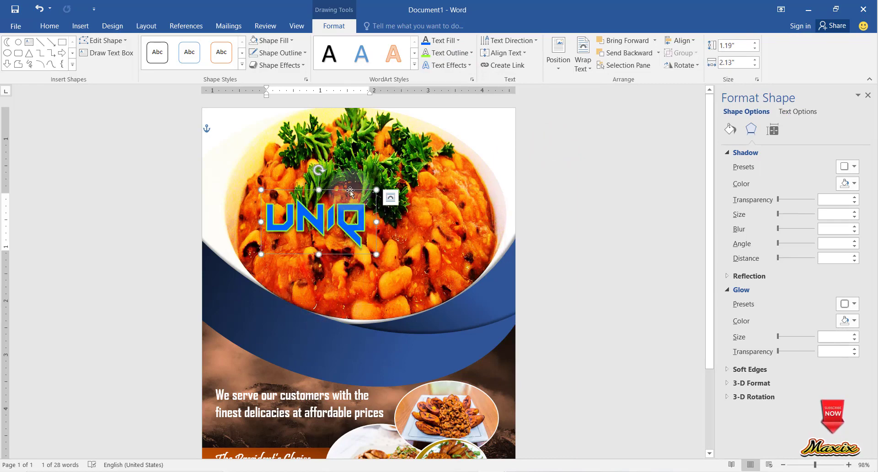
mouse_move(350, 191)
left_mouse_down()
mouse_move(351, 226)
mouse_move(350, 215)
left_mouse_up()
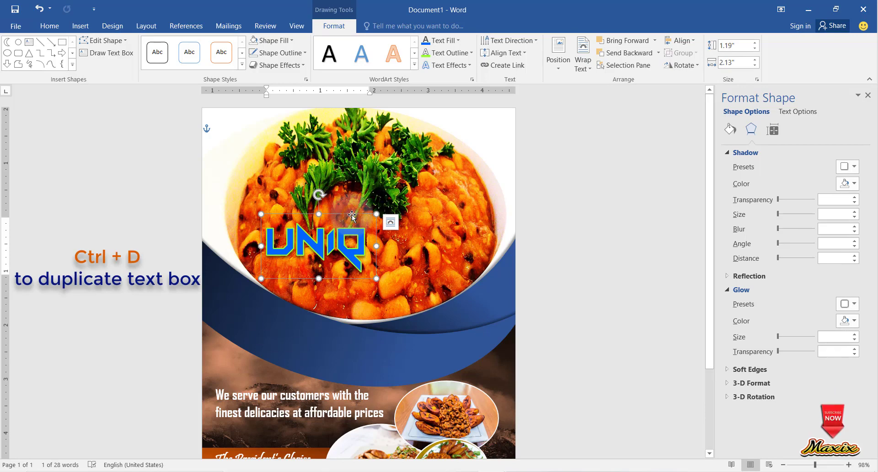
Step: Duplicate the UNIQ text box to its right, widen it to 2.67 inches, and type GOBE
key("ctrl+d")
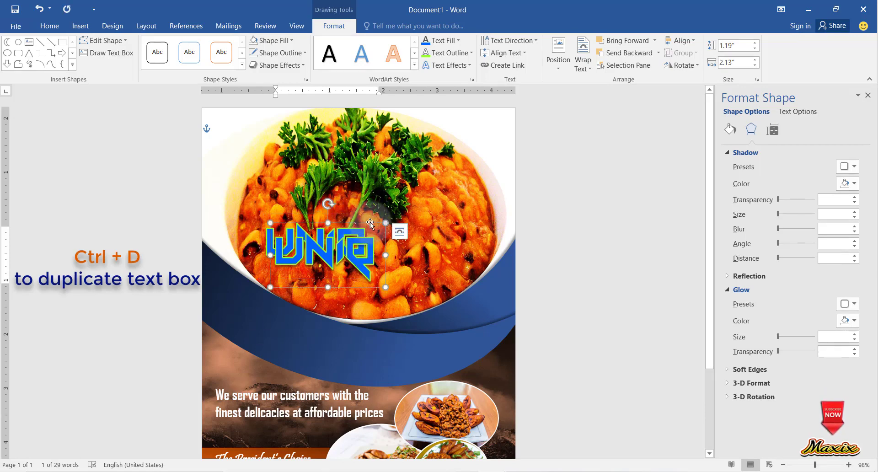
left_click_drag(368, 219, 486, 192)
left_click_drag(501, 225, 530, 225)
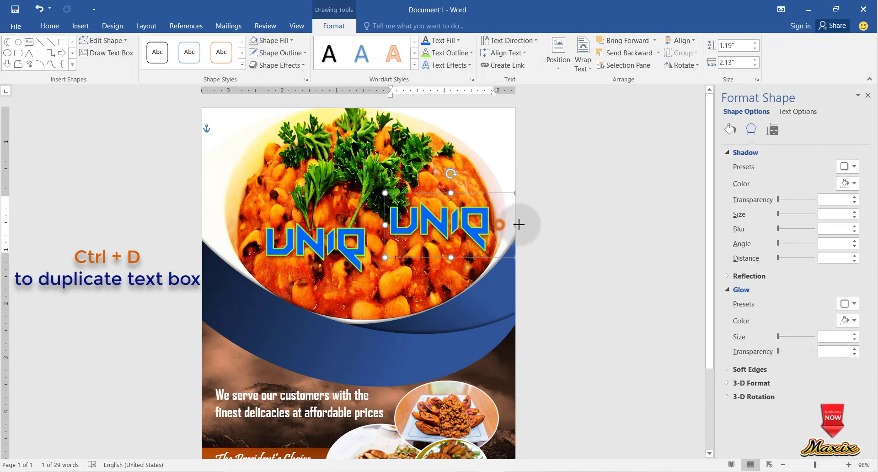
double_click(428, 216)
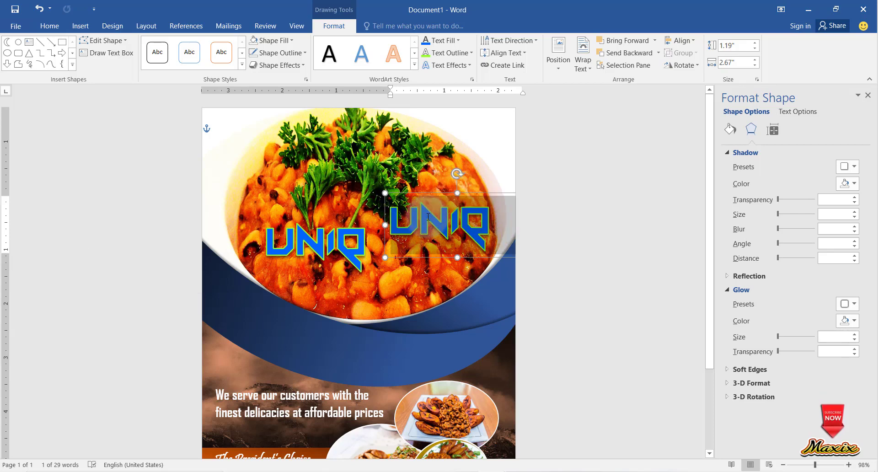
type("GOBE")
Step: Set GOBE in the recently used script font
left_click_drag(428, 217, 537, 234)
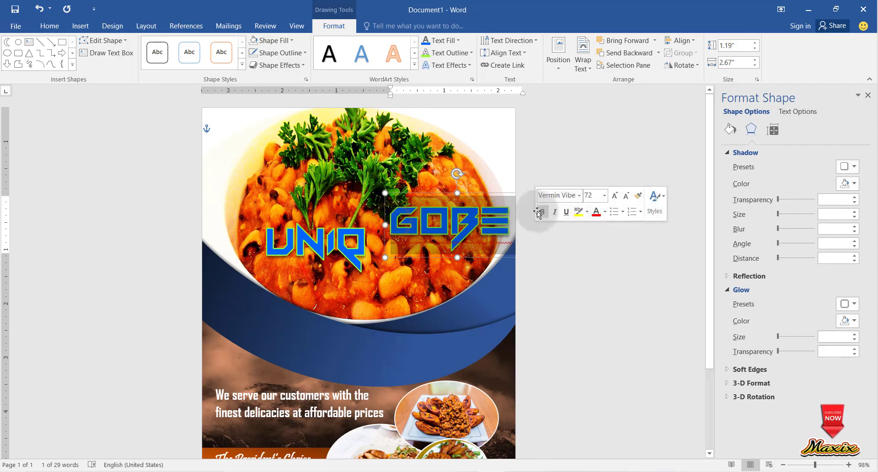
left_click(578, 195)
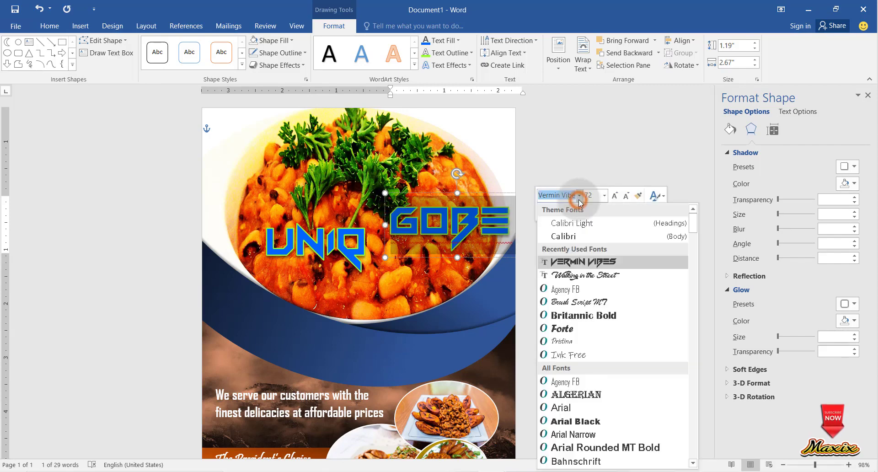
left_click(582, 276)
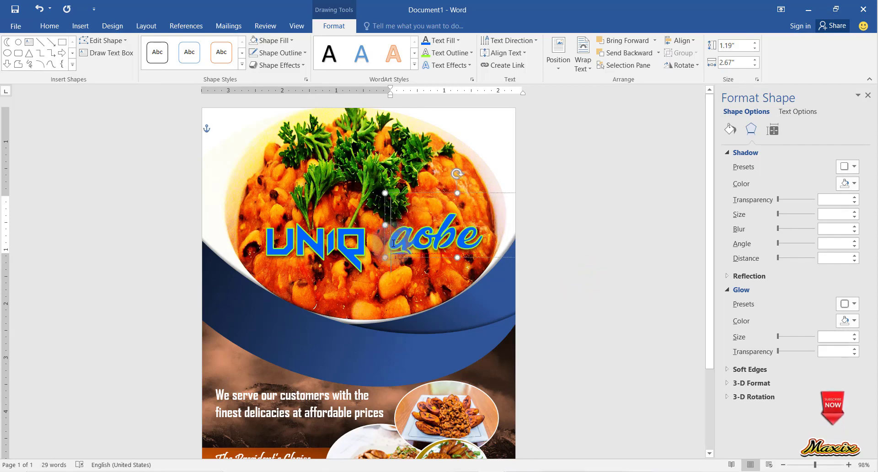
Step: Enlarge the gobe box and tuck it below UNIQ's lower right
left_click_drag(385, 258, 359, 258)
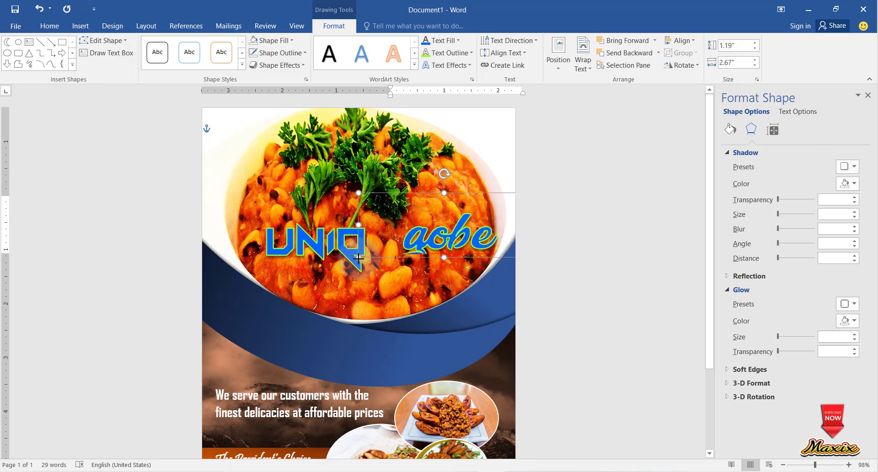
left_click_drag(442, 258, 442, 294)
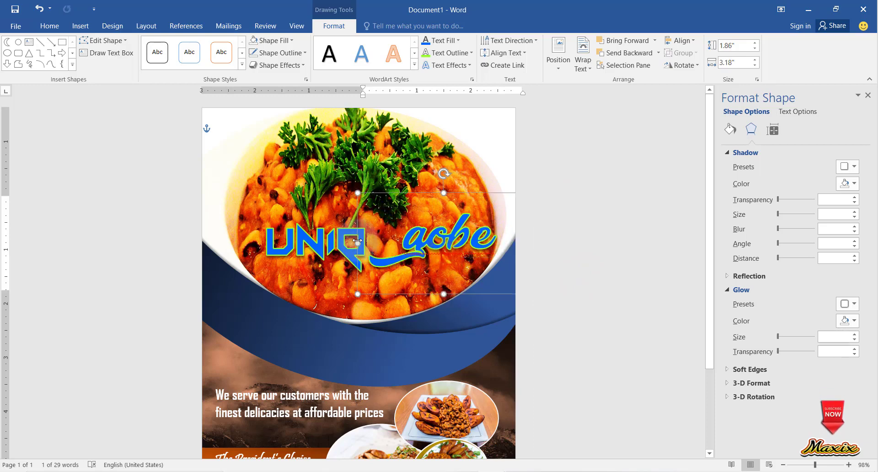
left_click_drag(402, 193, 361, 215)
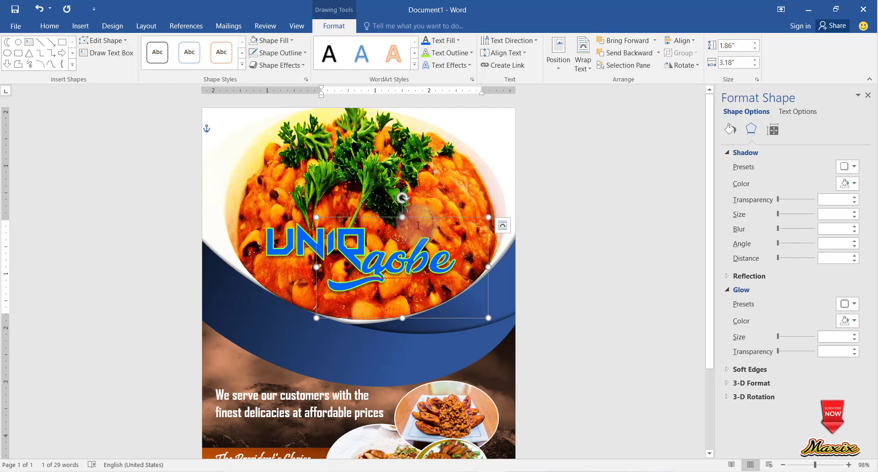
left_click(575, 299)
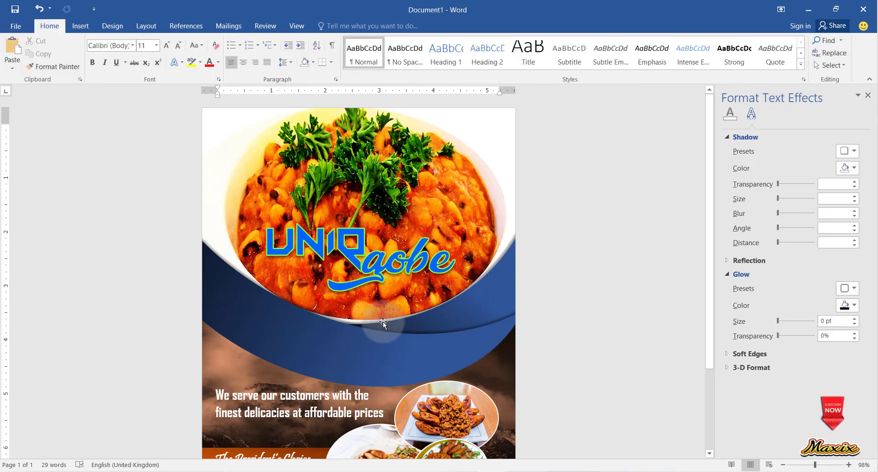
scroll(383, 321, "down", 2)
scroll(382, 322, "down", 2)
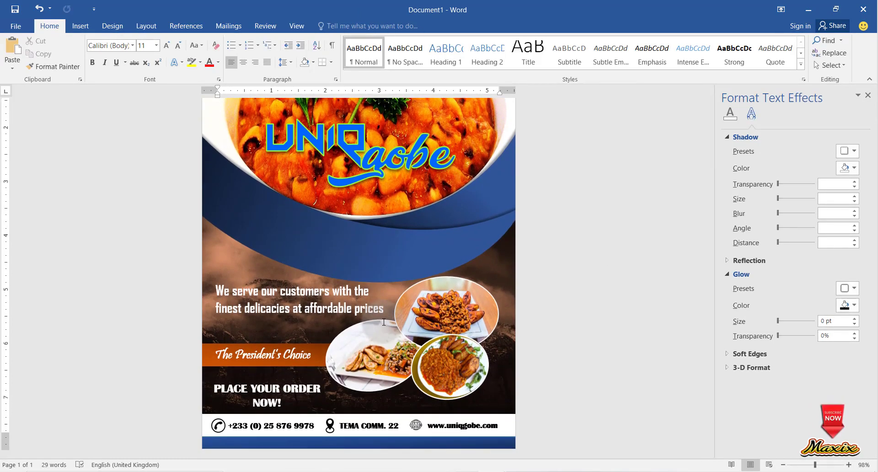
scroll(384, 322, "up", 4)
scroll(402, 259, "up", 1)
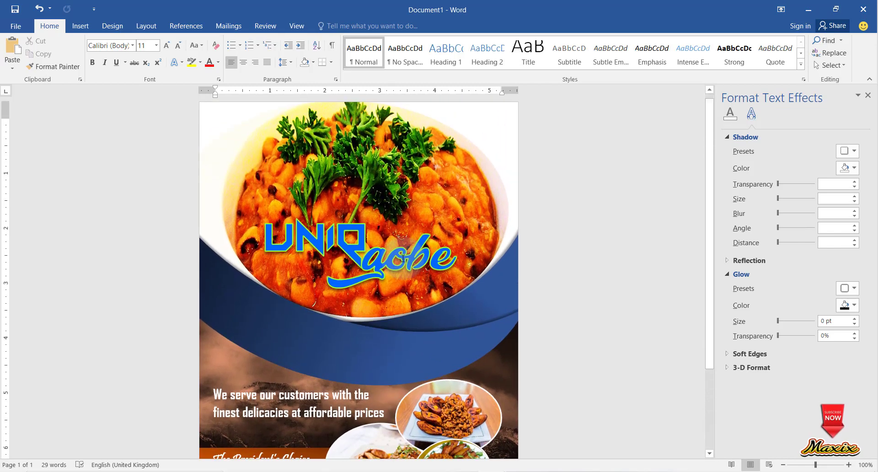
left_click(402, 258)
double_click(402, 258)
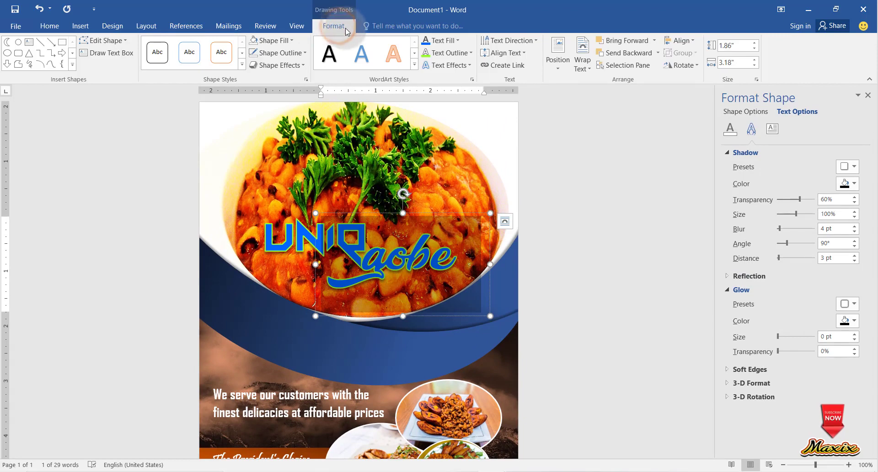
Step: Fill the word gobe with the dark blue theme colour
left_click(443, 40)
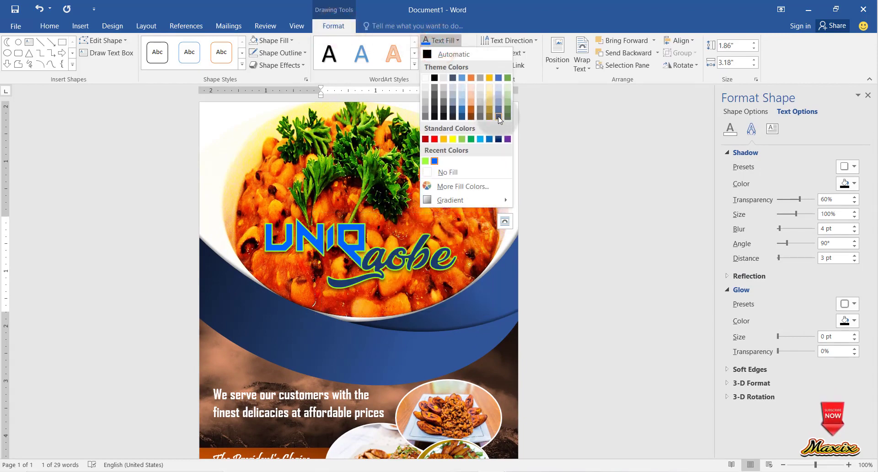
left_click(498, 117)
left_click(484, 172)
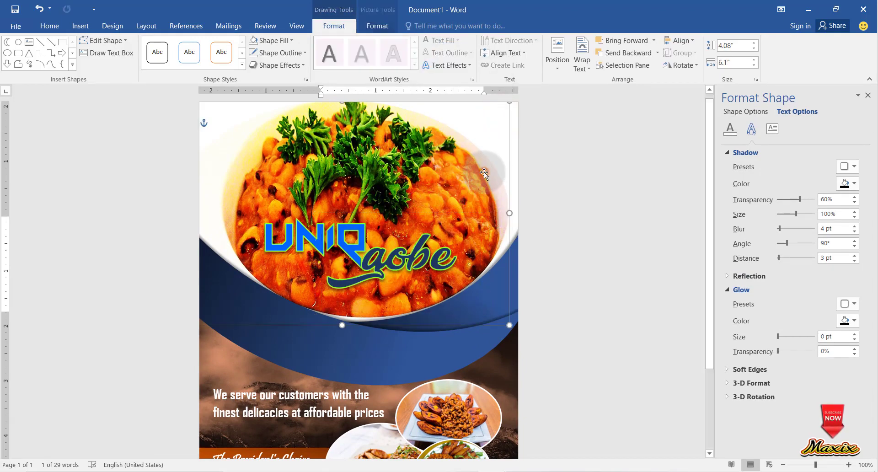
Step: Adjust gobe's outer shadow size to about 104% in Shadow Options
left_click(427, 259)
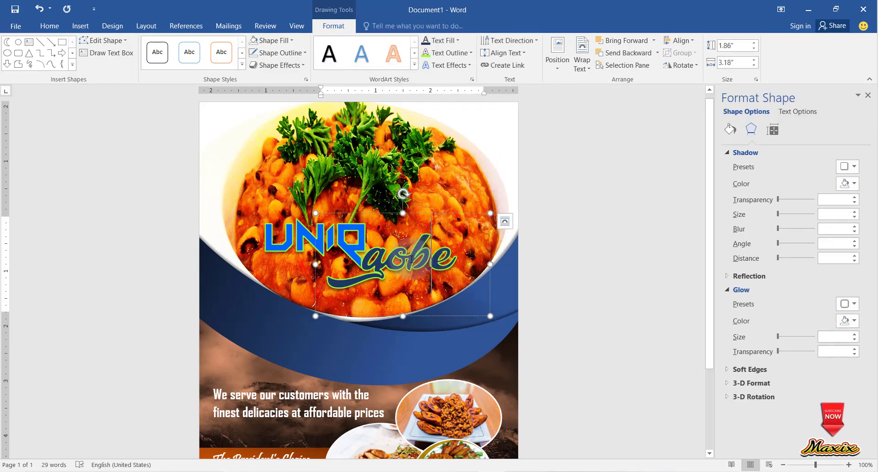
double_click(410, 260)
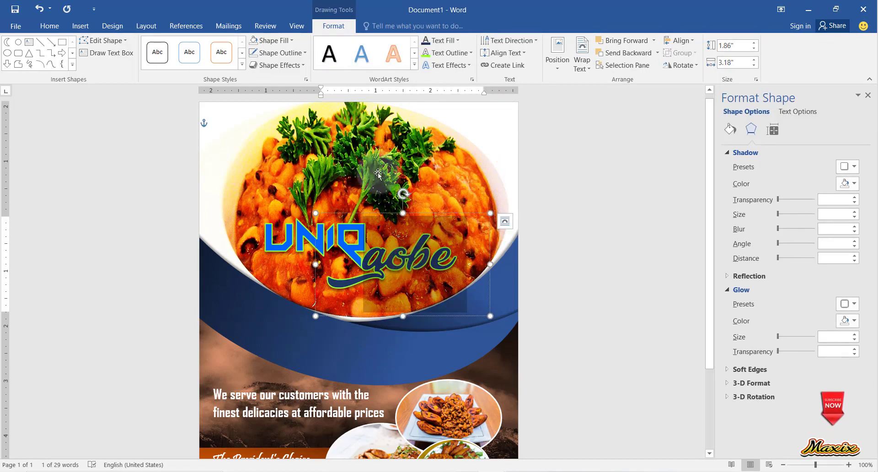
left_click(446, 65)
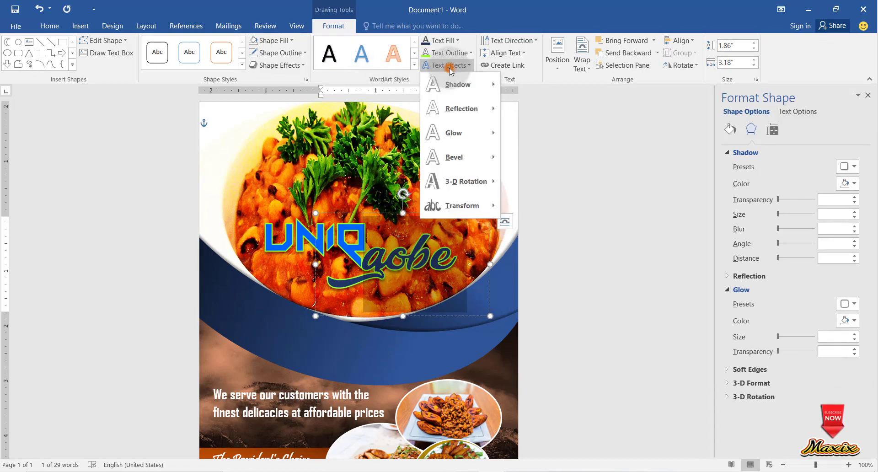
mouse_move(459, 85)
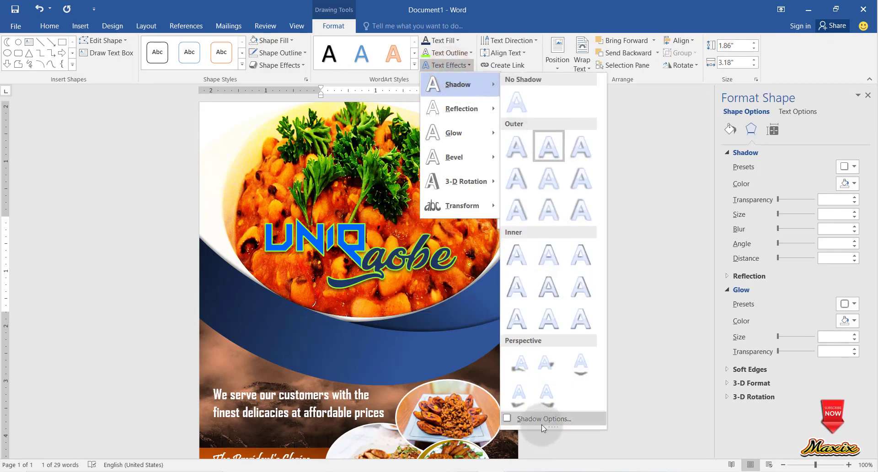
left_click(543, 422)
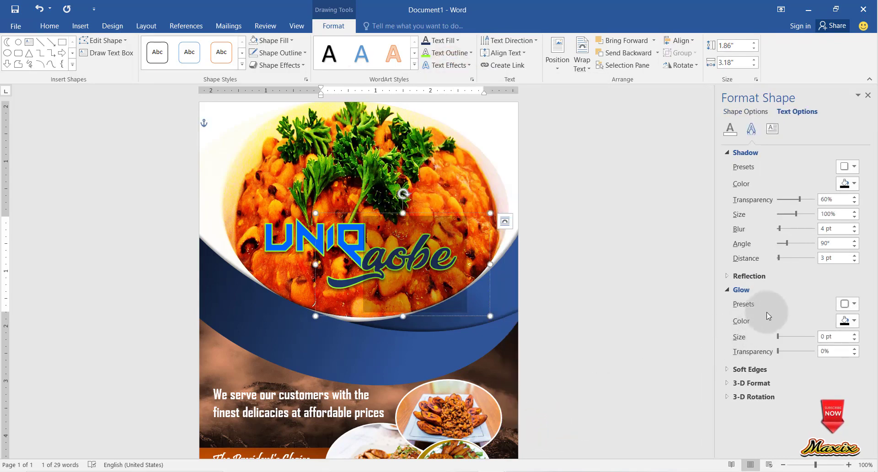
left_click(855, 211)
left_click(854, 211)
left_click(854, 211)
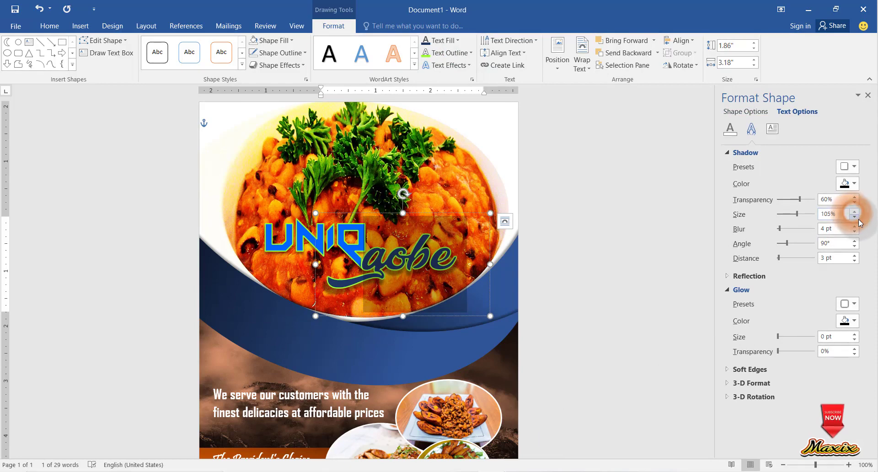
left_click(855, 211)
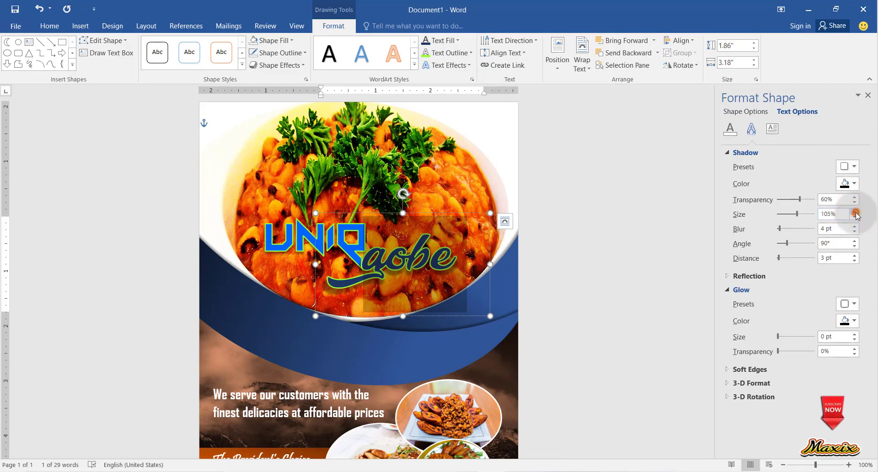
left_click(854, 217)
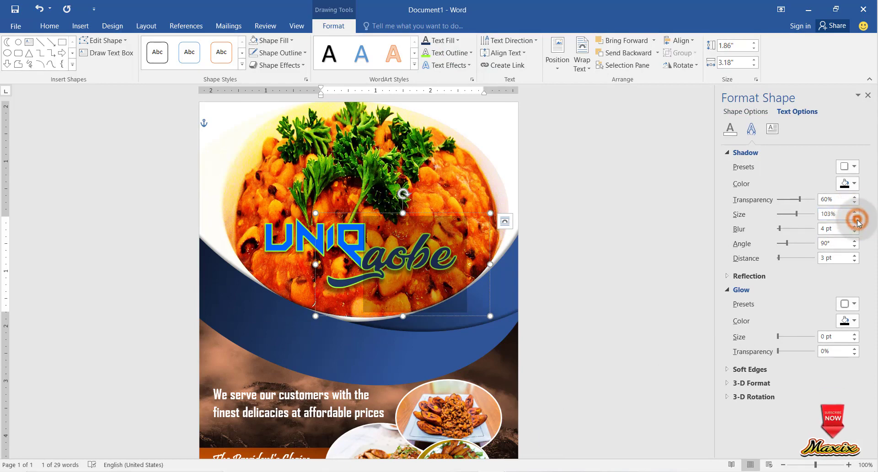
left_click(855, 217)
left_click(854, 211)
left_click(461, 175)
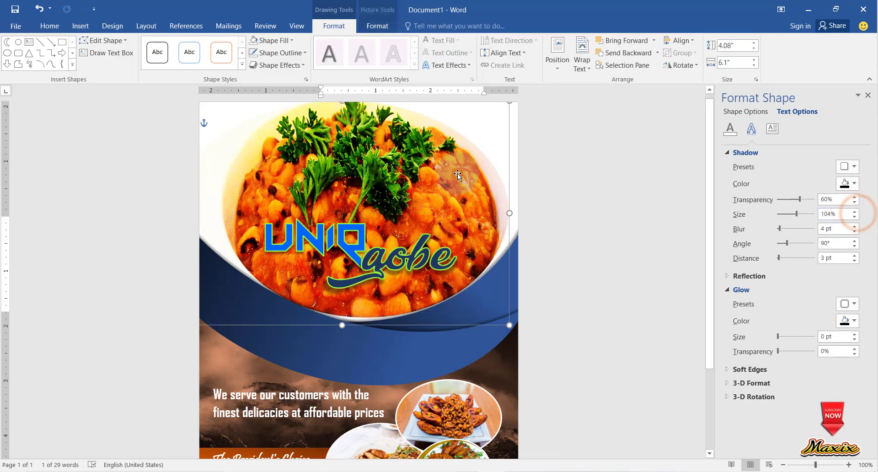
Step: Raise UNIQ's outer text shadow size to 104% in Shadow Options, matching gobe
left_click(304, 236)
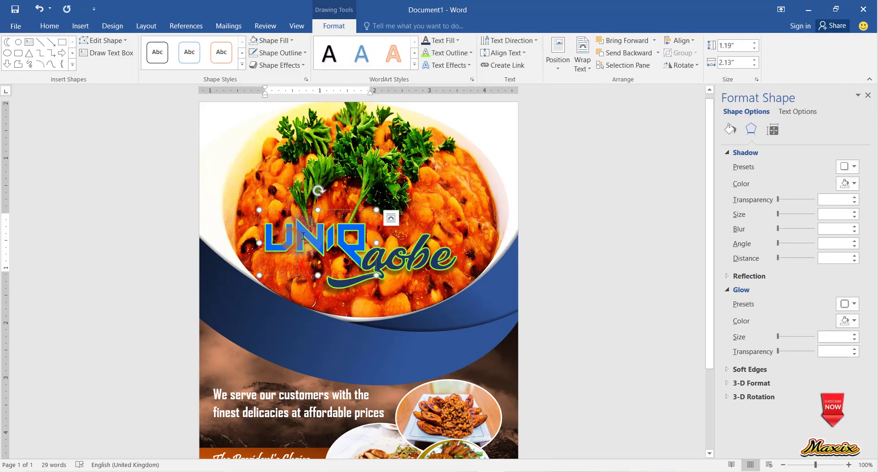
double_click(303, 236)
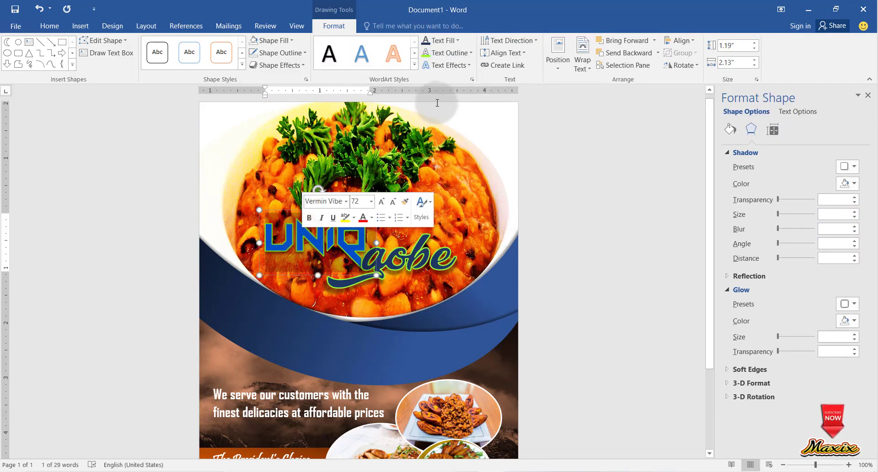
left_click(452, 66)
mouse_move(465, 83)
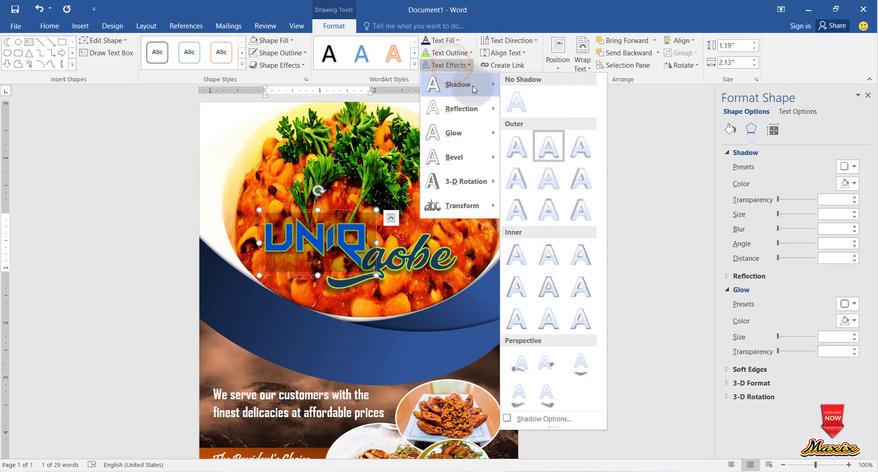
left_click(549, 424)
left_click(854, 211)
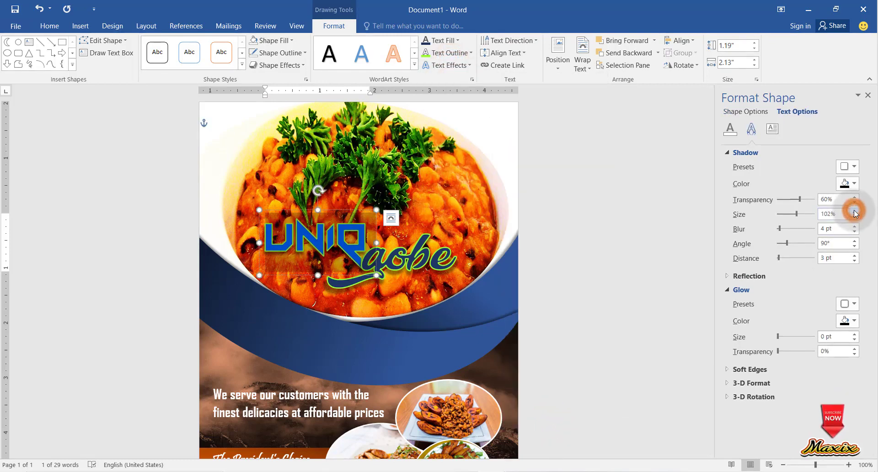
left_click(854, 211)
left_click(854, 211)
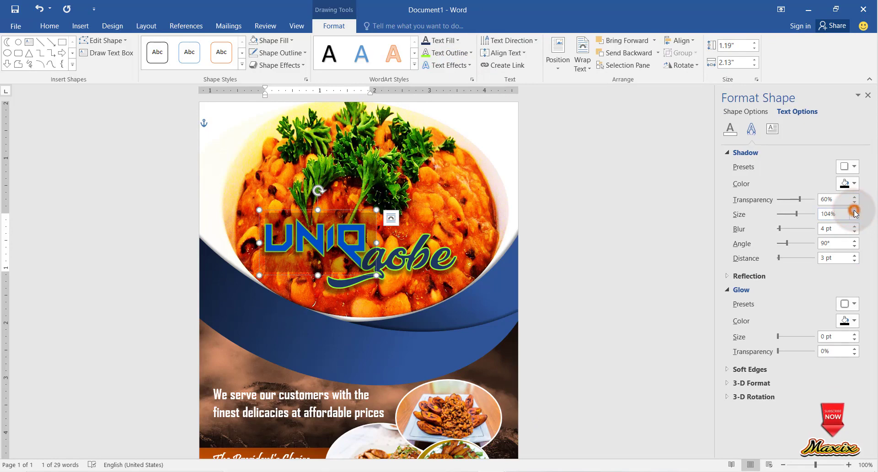
left_click(466, 196)
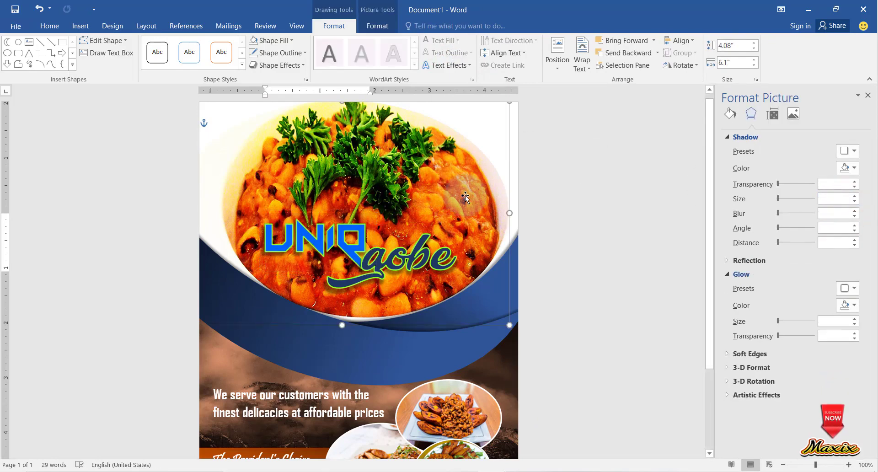
left_click(561, 271)
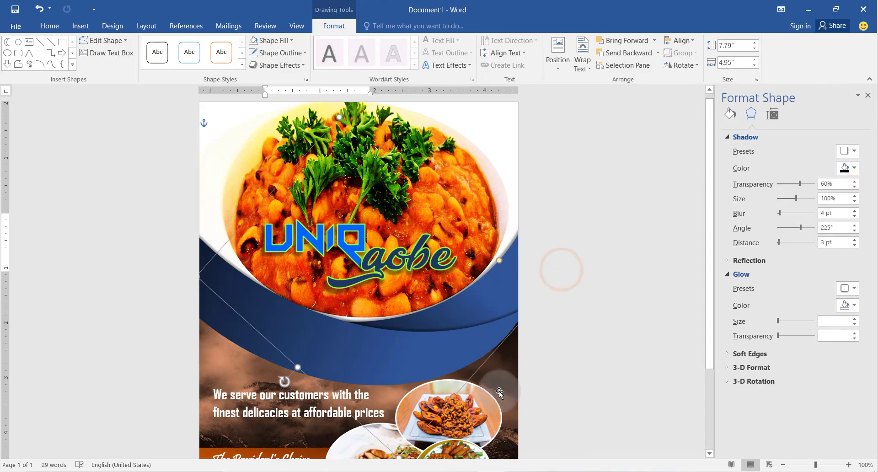